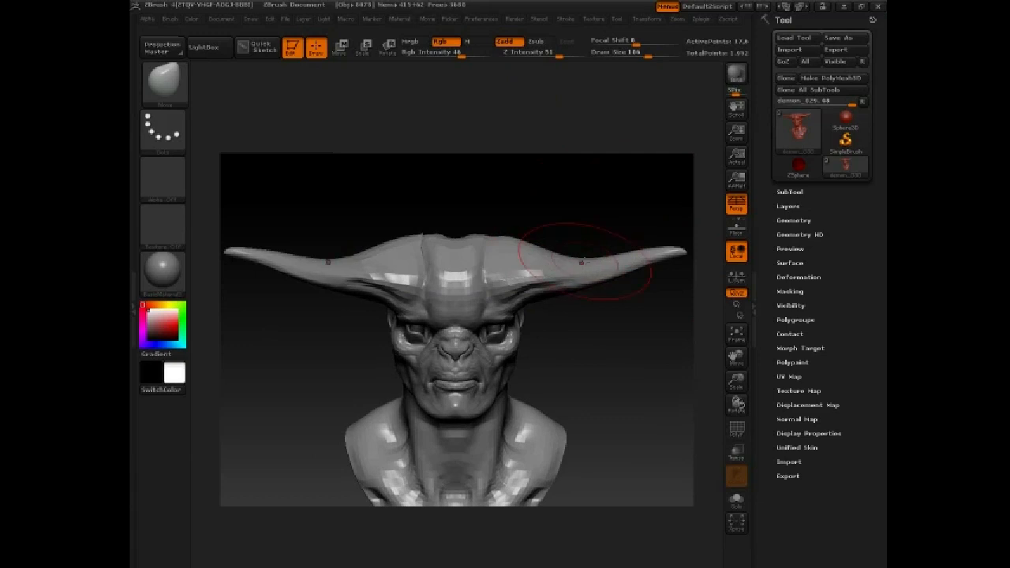
# Mask the head and bust with a Transpose line, leaving the horns free, and rotate the horns slightly.
pyautogui.press('space')
pyautogui.keyDown('alt'); pyautogui.moveTo(623, 342); pyautogui.dragTo(556, 373); pyautogui.keyUp('alt')
pyautogui.press('w')
pyautogui.keyDown('ctrl'); pyautogui.moveTo(462, 303); pyautogui.dragTo(427, 317); pyautogui.keyUp('ctrl')
pyautogui.press('r')
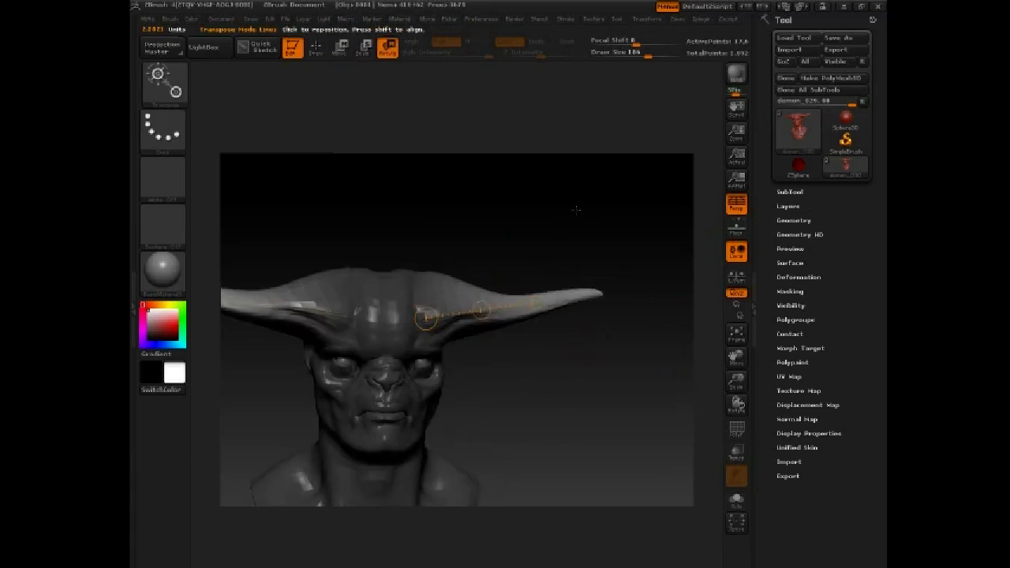
pyautogui.moveTo(554, 295); pyautogui.dragTo(553, 302)
pyautogui.keyDown('alt'); pyautogui.moveTo(536, 209); pyautogui.dragTo(614, 172); pyautogui.keyUp('alt')
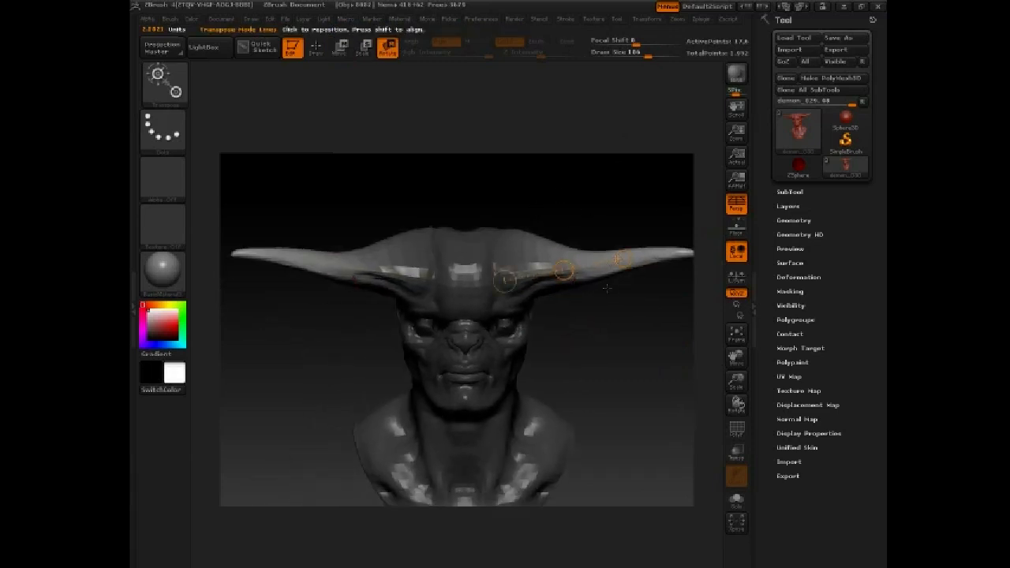
# Try a further rotation of the horns, undo it, clear the mask and return to Draw mode.
pyautogui.moveTo(624, 259); pyautogui.dragTo(646, 251)
pyautogui.hotkey('ctrl', 'z')
pyautogui.keyDown('alt'); pyautogui.moveTo(632, 199); pyautogui.dragTo(612, 169); pyautogui.keyUp('alt')
pyautogui.keyDown('alt'); pyautogui.moveTo(628, 222); pyautogui.dragTo(622, 151); pyautogui.keyUp('alt')
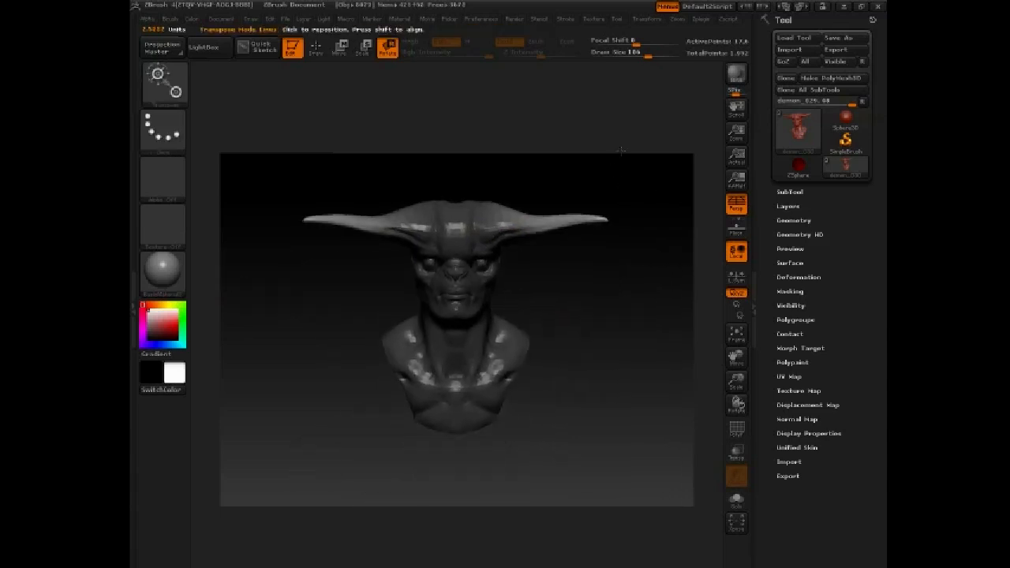
pyautogui.moveTo(639, 339); pyautogui.dragTo(616, 321)
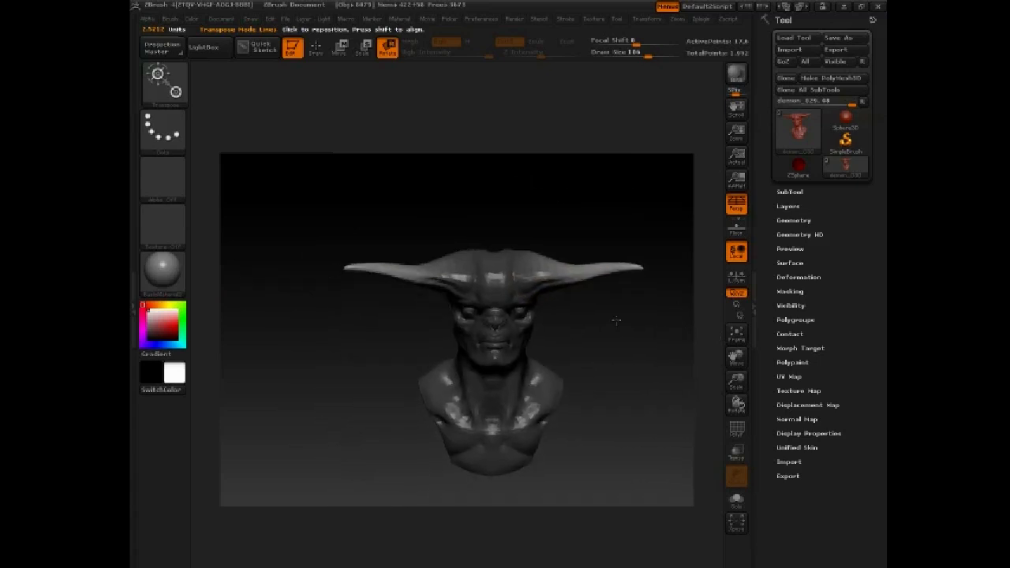
pyautogui.press('q')
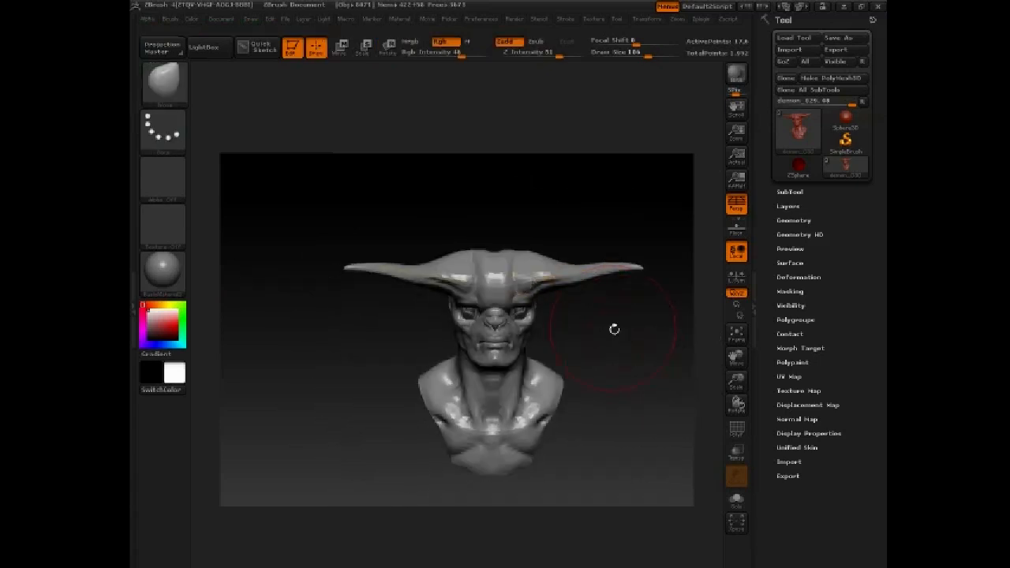
# Reshape the horns into a smoother upward curve with the Move brush, using a draw size of 74 near the base.
pyautogui.keyDown('alt'); pyautogui.moveTo(615, 344); pyautogui.dragTo(582, 311); pyautogui.keyUp('alt')
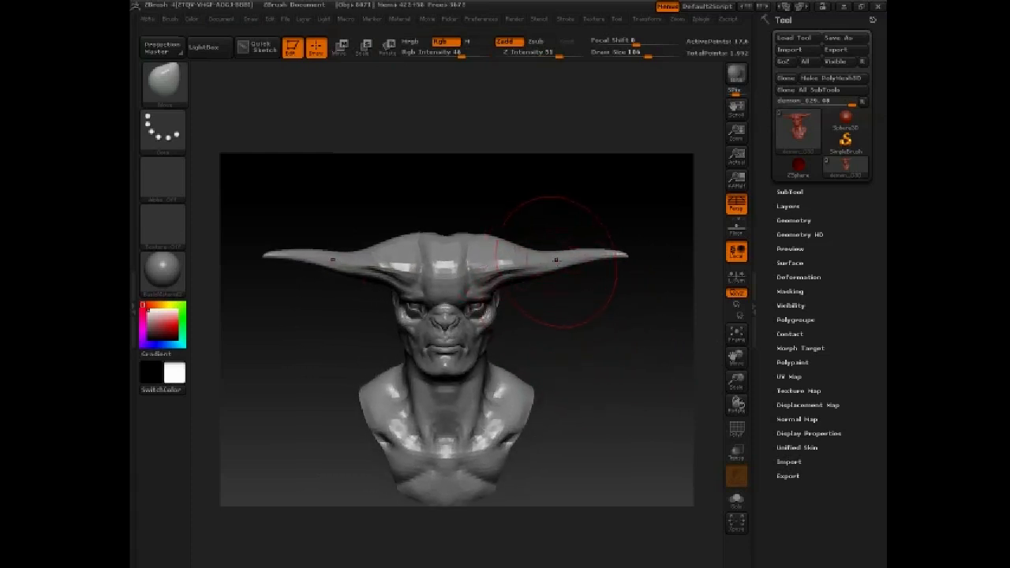
pyautogui.moveTo(586, 256); pyautogui.dragTo(600, 253)
pyautogui.moveTo(536, 250)
pyautogui.mouseDown()
pyautogui.moveTo(531, 240)
pyautogui.moveTo(501, 245)
pyautogui.mouseUp()
pyautogui.hotkey('ctrl', 'z')
pyautogui.press('space')
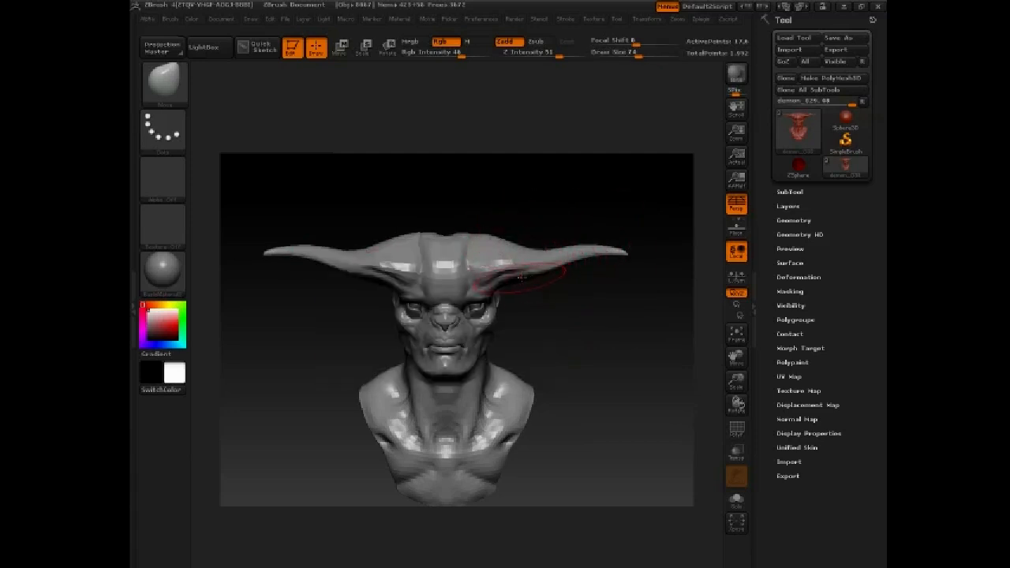
pyautogui.moveTo(515, 278); pyautogui.dragTo(542, 273)
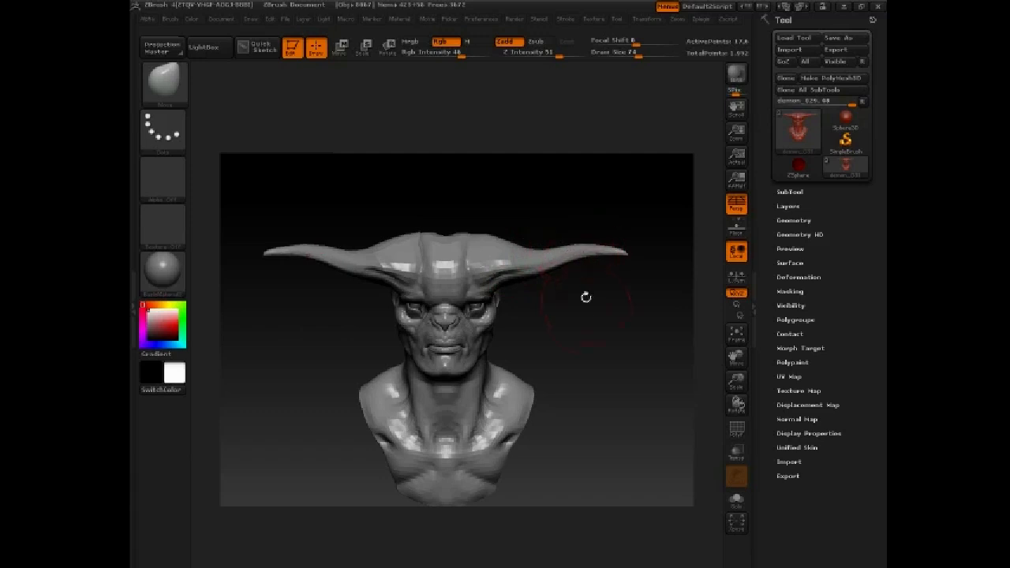
# Raise the bust's subdivision level and set up the Dam_Standard brush with a draw size of 35.
pyautogui.moveTo(586, 297)
pyautogui.keyDown('alt'); pyautogui.mouseDown()
pyautogui.moveTo(623, 308)
pyautogui.moveTo(599, 345)
pyautogui.moveTo(394, 381)
pyautogui.mouseUp(); pyautogui.keyUp('alt')
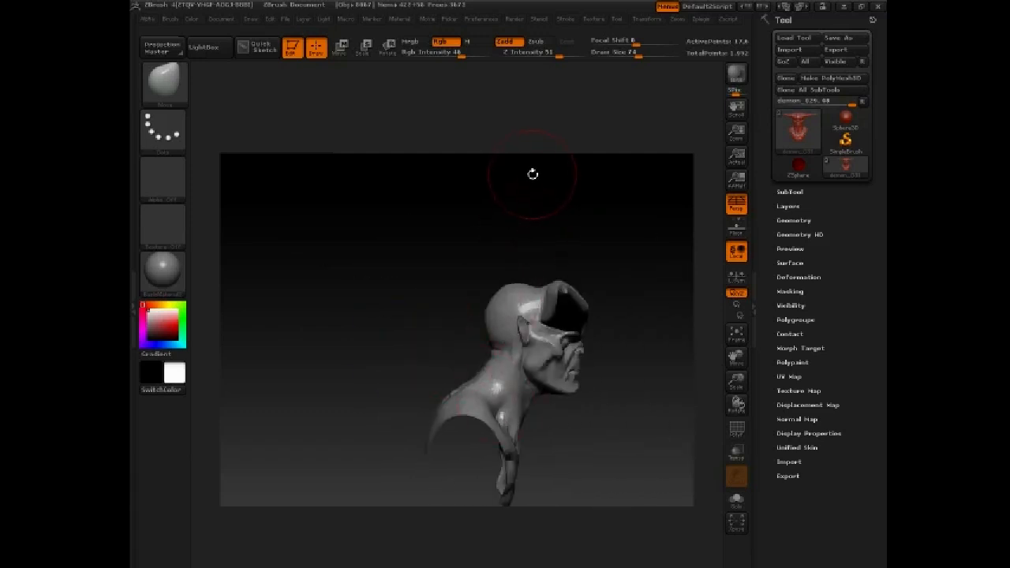
pyautogui.moveTo(533, 175)
pyautogui.keyDown('alt'); pyautogui.mouseDown()
pyautogui.moveTo(526, 248)
pyautogui.moveTo(388, 311)
pyautogui.moveTo(387, 298)
pyautogui.mouseUp(); pyautogui.keyUp('alt')
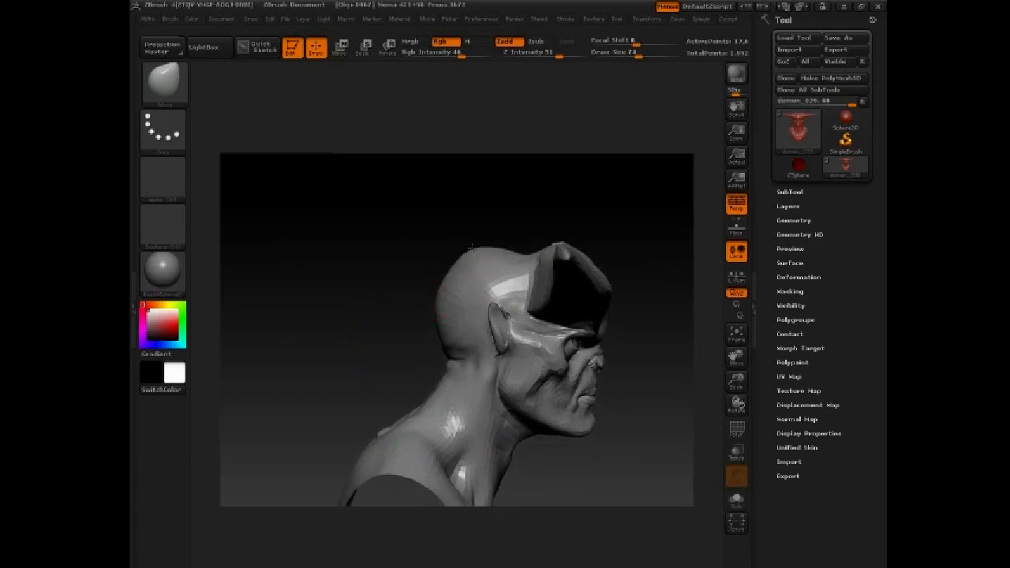
pyautogui.moveTo(515, 223); pyautogui.dragTo(478, 213)
pyautogui.moveTo(635, 346)
pyautogui.keyDown('alt'); pyautogui.mouseDown()
pyautogui.moveTo(630, 339)
pyautogui.moveTo(568, 378)
pyautogui.mouseUp(); pyautogui.keyUp('alt')
pyautogui.press('d')
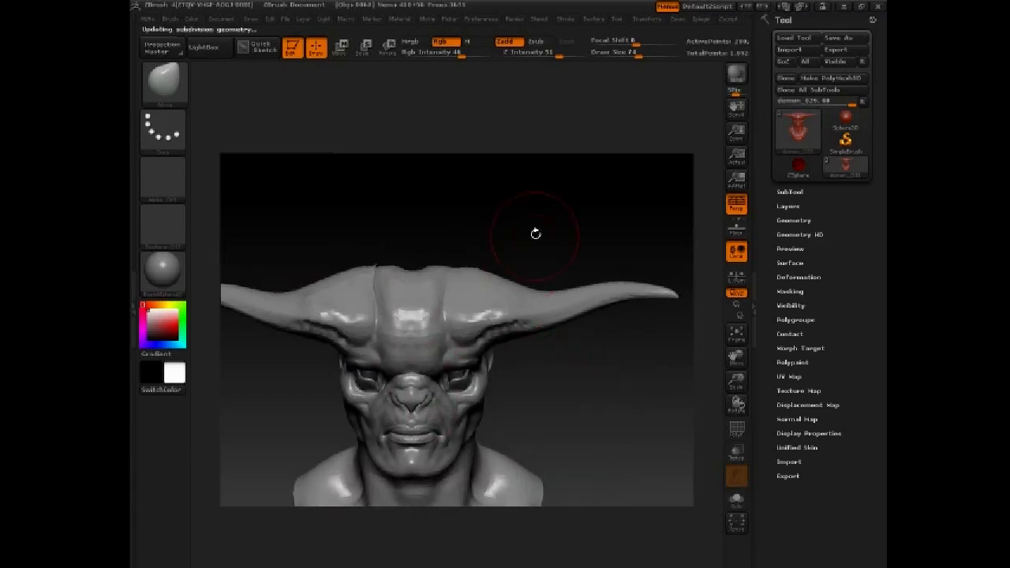
pyautogui.moveTo(536, 233)
pyautogui.keyDown('alt'); pyautogui.mouseDown()
pyautogui.moveTo(517, 266)
pyautogui.moveTo(465, 255)
pyautogui.mouseUp(); pyautogui.keyUp('alt')
pyautogui.press('2')
pyautogui.press('space')
pyautogui.moveTo(474, 343); pyautogui.dragTo(482, 342)
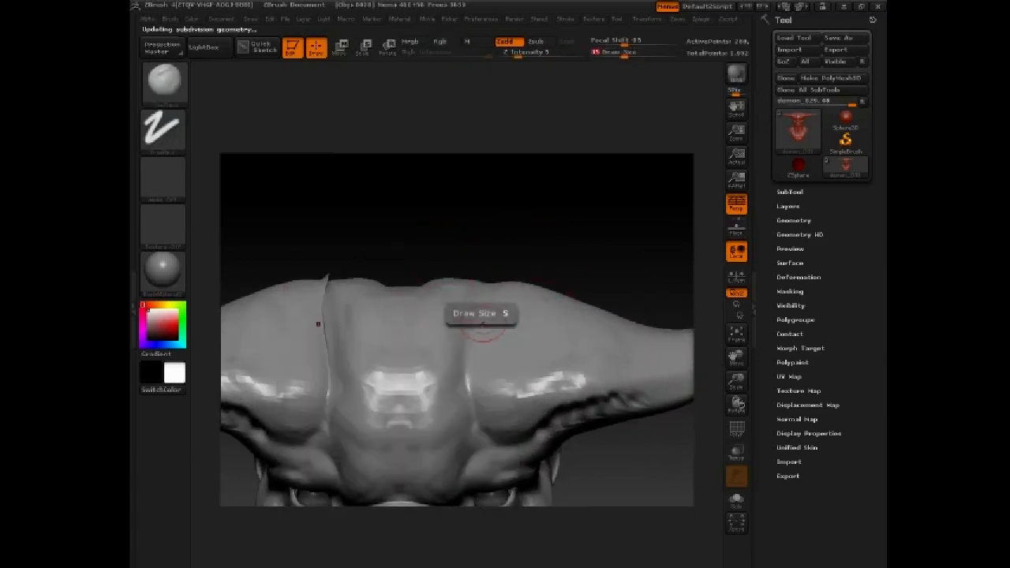
# Try sculpting and masking the tip of the horn, undo those strokes and clear the mask.
pyautogui.moveTo(555, 228)
pyautogui.mouseDown()
pyautogui.moveTo(489, 210)
pyautogui.moveTo(422, 243)
pyautogui.mouseUp()
pyautogui.moveTo(604, 317)
pyautogui.keyDown('ctrl'); pyautogui.mouseDown()
pyautogui.moveTo(617, 325)
pyautogui.moveTo(593, 323)
pyautogui.moveTo(592, 295)
pyautogui.moveTo(609, 300)
pyautogui.moveTo(621, 283)
pyautogui.mouseUp(); pyautogui.keyUp('ctrl')
pyautogui.press('2')
pyautogui.press('space')
pyautogui.press('3')
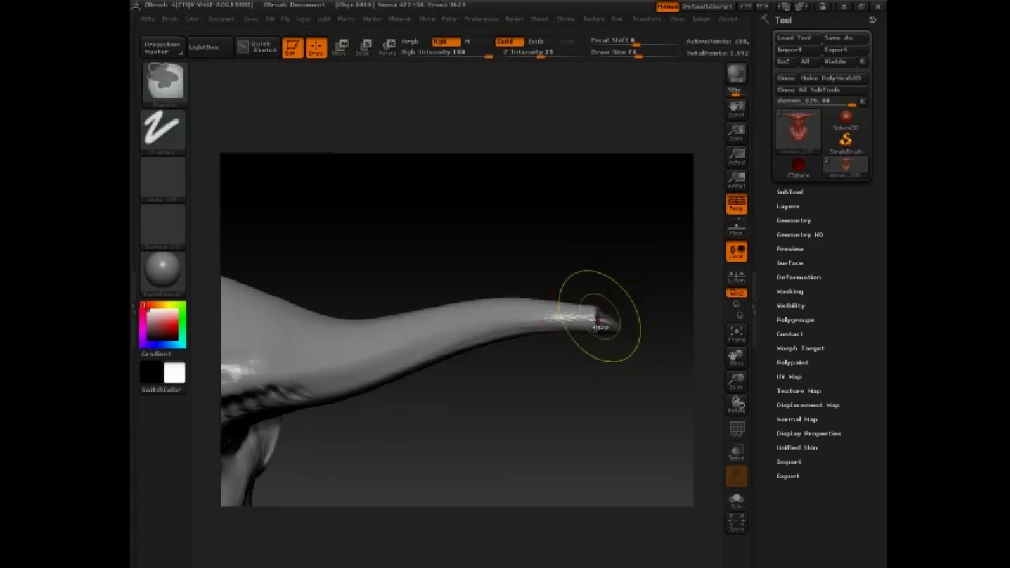
pyautogui.keyDown('ctrl'); pyautogui.moveTo(599, 317); pyautogui.dragTo(580, 316); pyautogui.keyUp('ctrl')
pyautogui.hotkey('ctrl', 'z')
pyautogui.hotkey('ctrl', 'z')
pyautogui.hotkey('ctrl', 'z')
pyautogui.hotkey('ctrl', 'z')
pyautogui.hotkey('ctrl', 'z')
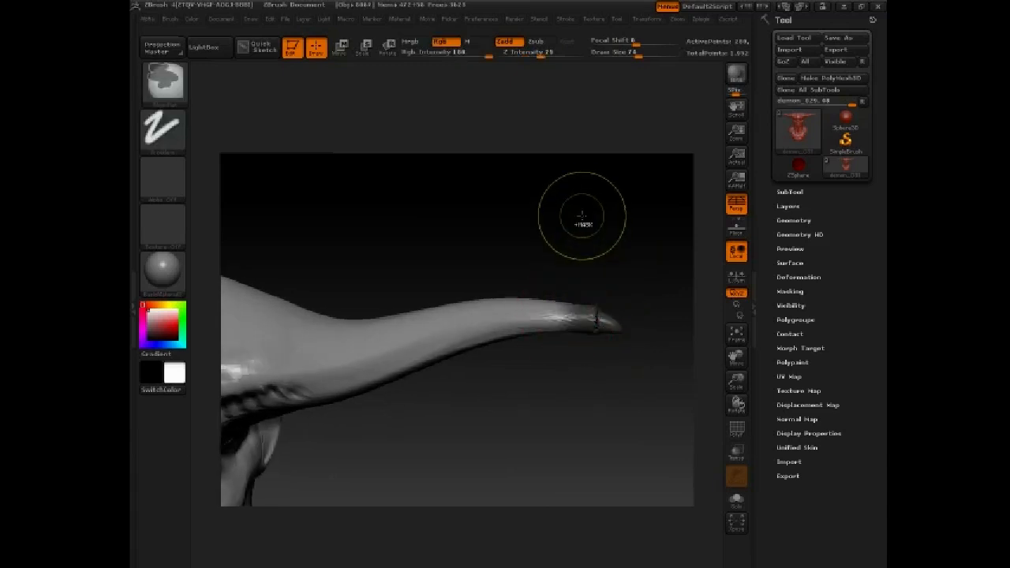
pyautogui.moveTo(618, 241)
pyautogui.keyDown('ctrl'); pyautogui.mouseDown()
pyautogui.moveTo(612, 213)
pyautogui.moveTo(597, 227)
pyautogui.mouseUp(); pyautogui.keyUp('ctrl')
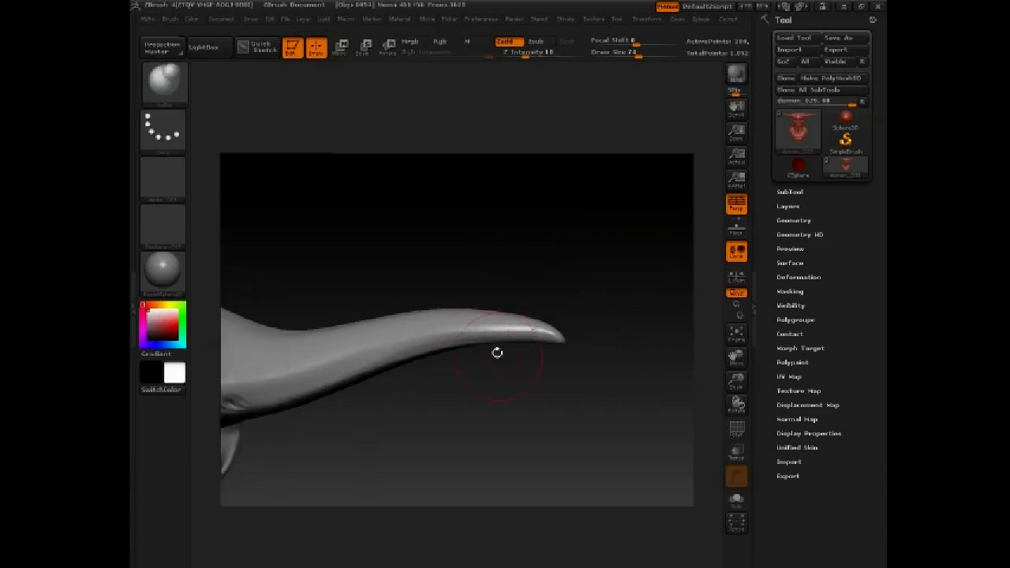
# Subdivide the whole bust mesh once more.
pyautogui.keyDown('alt'); pyautogui.moveTo(517, 408); pyautogui.dragTo(589, 373); pyautogui.keyUp('alt')
pyautogui.press('f')
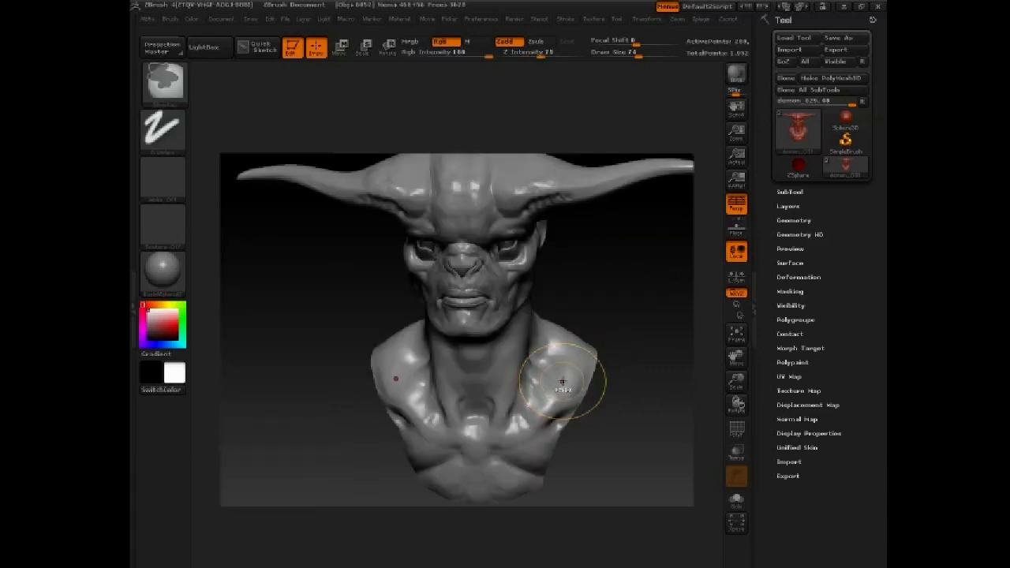
pyautogui.hotkey('ctrl', 'd')
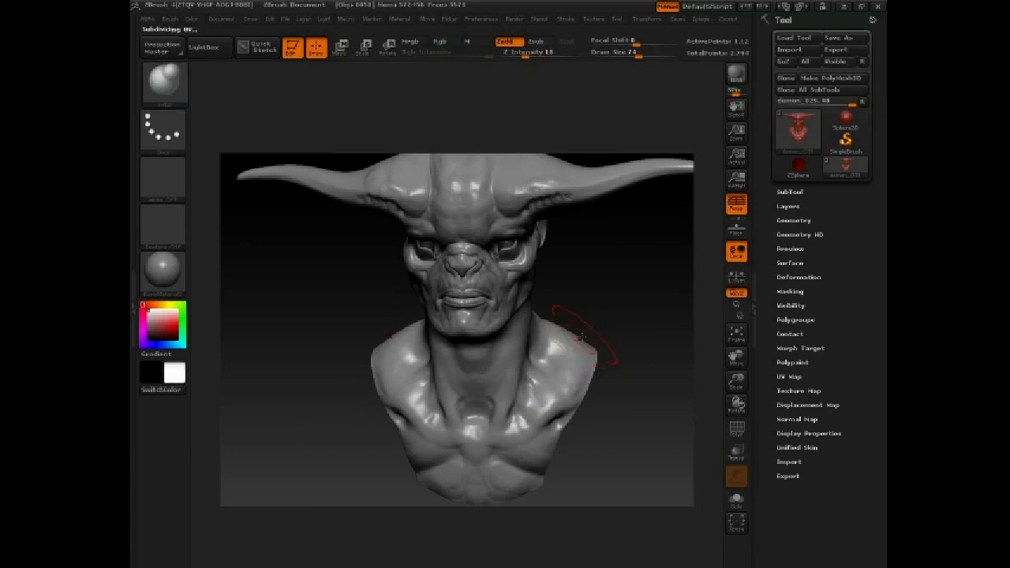
pyautogui.moveTo(616, 265)
pyautogui.mouseDown()
pyautogui.moveTo(581, 333)
pyautogui.moveTo(547, 341)
pyautogui.moveTo(590, 337)
pyautogui.mouseUp()
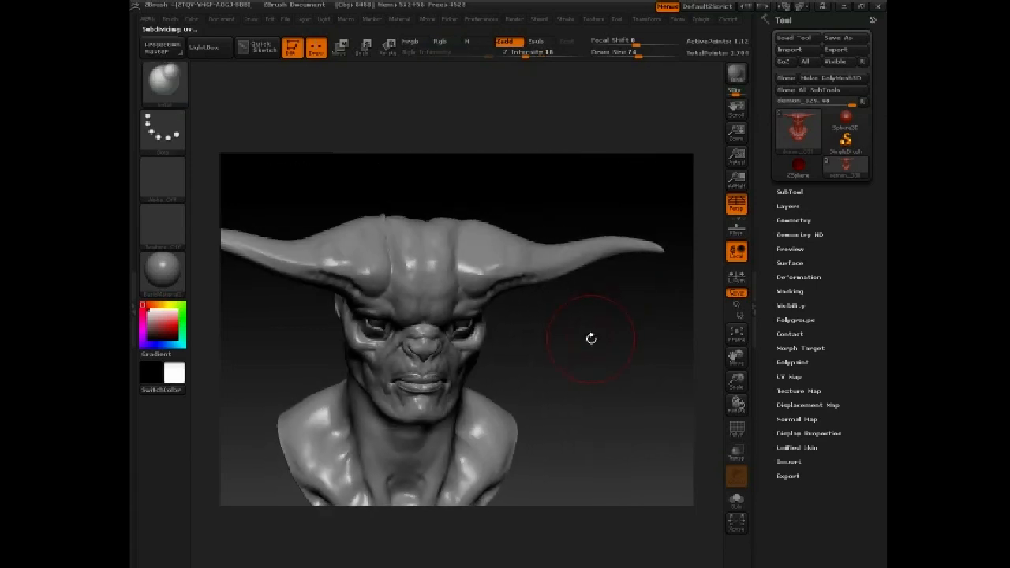
# Check the mesh wireframe and turn off perspective for the front view of the bust.
pyautogui.moveTo(584, 183)
pyautogui.keyDown('alt'); pyautogui.mouseDown()
pyautogui.moveTo(568, 352)
pyautogui.moveTo(584, 381)
pyautogui.moveTo(498, 216)
pyautogui.moveTo(458, 269)
pyautogui.moveTo(458, 347)
pyautogui.moveTo(442, 224)
pyautogui.moveTo(451, 196)
pyautogui.mouseUp(); pyautogui.keyUp('alt')
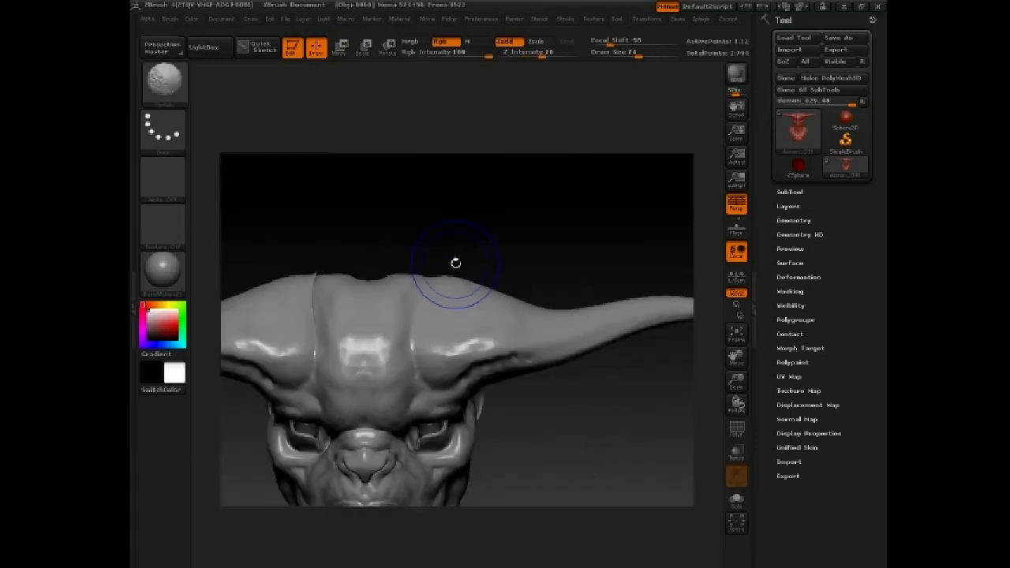
pyautogui.hotkey('shift', 'f')
pyautogui.hotkey('shift', 'f')
pyautogui.keyDown('alt'); pyautogui.moveTo(501, 216); pyautogui.dragTo(482, 145); pyautogui.keyUp('alt')
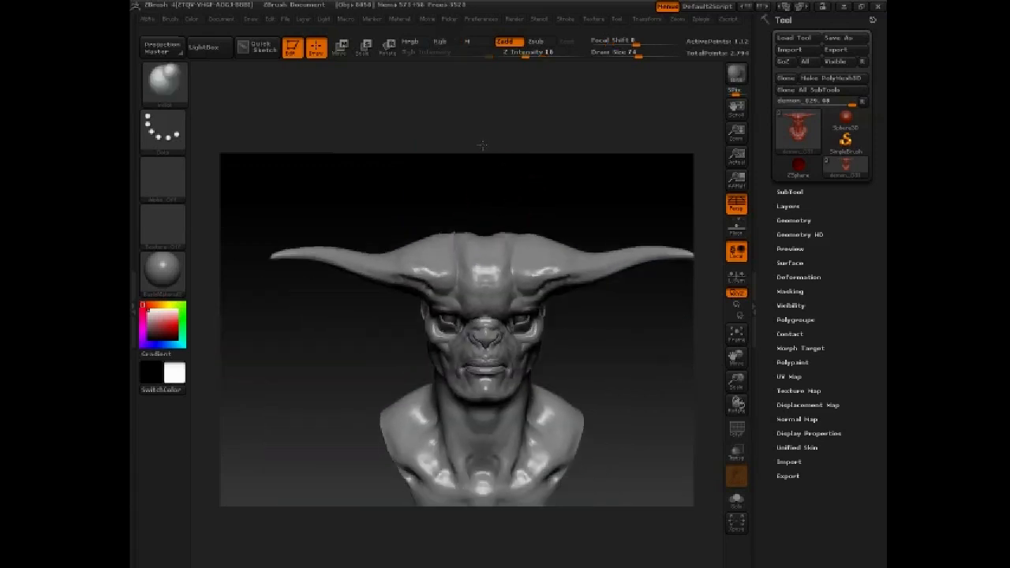
pyautogui.press('p')
pyautogui.keyDown('alt'); pyautogui.moveTo(557, 168); pyautogui.dragTo(509, 132); pyautogui.keyUp('alt')
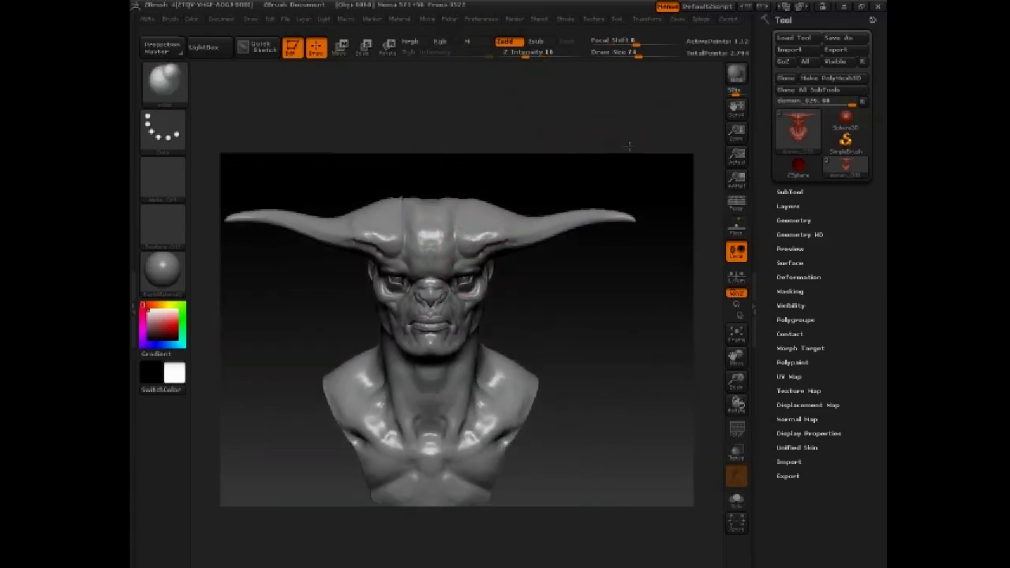
pyautogui.keyDown('alt'); pyautogui.moveTo(629, 146); pyautogui.dragTo(643, 143); pyautogui.keyUp('alt')
# Mask one half of the bust and realign its symmetry with the Smart ReSym deformation.
pyautogui.moveTo(673, 107)
pyautogui.keyDown('ctrl'); pyautogui.mouseDown()
pyautogui.moveTo(531, 464)
pyautogui.moveTo(455, 540)
pyautogui.mouseUp(); pyautogui.keyUp('ctrl')
pyautogui.keyDown('alt'); pyautogui.moveTo(597, 402); pyautogui.dragTo(582, 410); pyautogui.keyUp('alt')
pyautogui.click(809, 277)
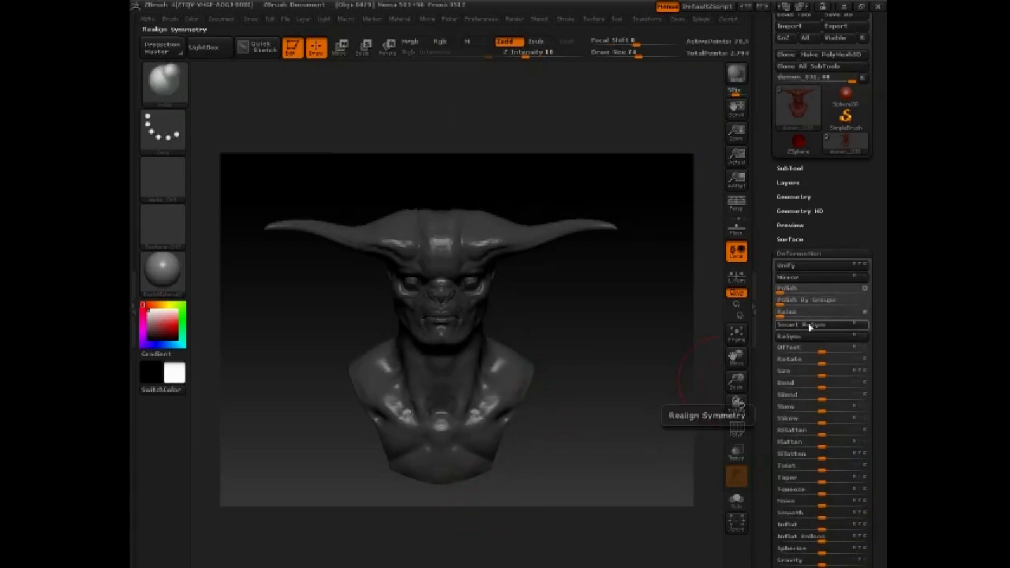
pyautogui.click(809, 324)
pyautogui.keyDown('ctrl'); pyautogui.moveTo(620, 331); pyautogui.dragTo(562, 333); pyautogui.keyUp('ctrl')
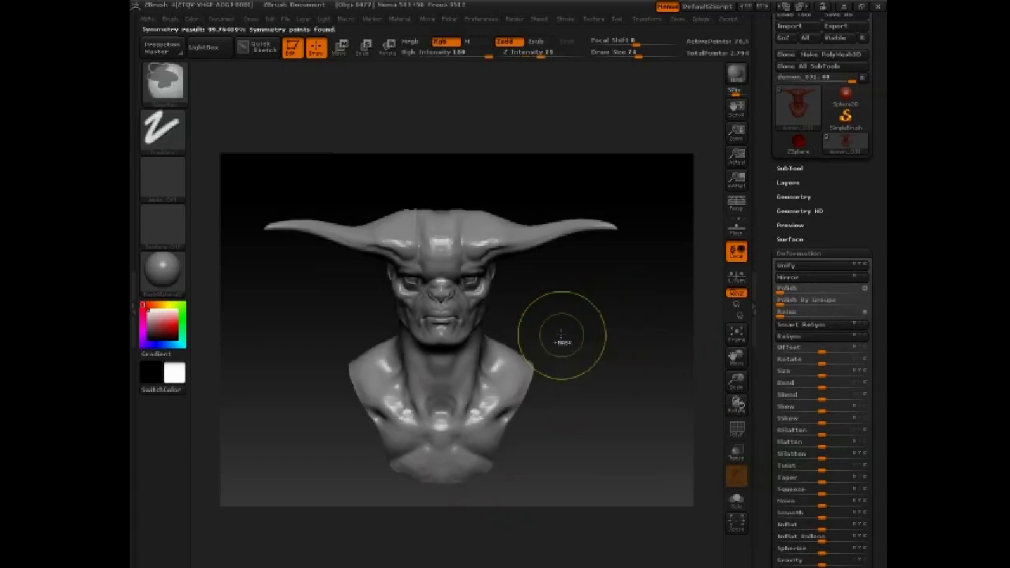
pyautogui.keyDown('ctrl'); pyautogui.moveTo(646, 140); pyautogui.dragTo(438, 546); pyautogui.keyUp('ctrl')
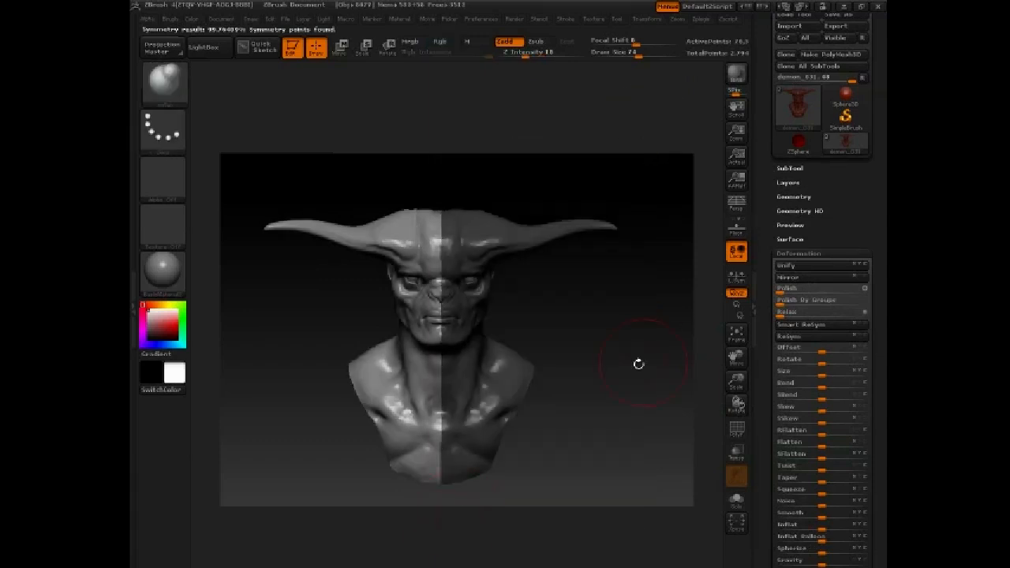
pyautogui.click(803, 323)
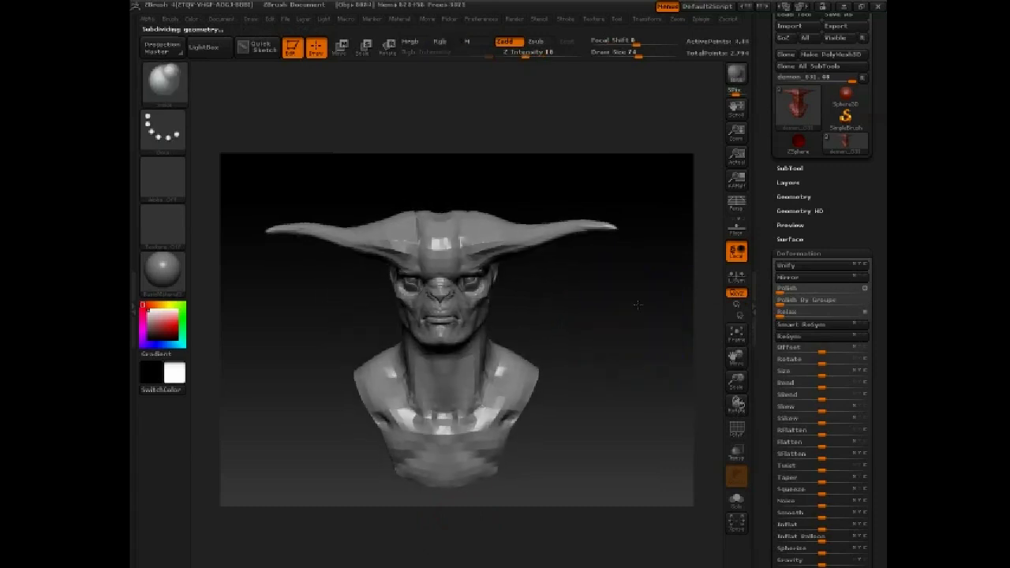
# Mask half of the bust at a low subdivision level, run Smart ReSym and repeat it at a higher level.
pyautogui.moveTo(684, 145)
pyautogui.keyDown('ctrl'); pyautogui.mouseDown()
pyautogui.moveTo(654, 339)
pyautogui.moveTo(440, 562)
pyautogui.mouseUp(); pyautogui.keyUp('ctrl')
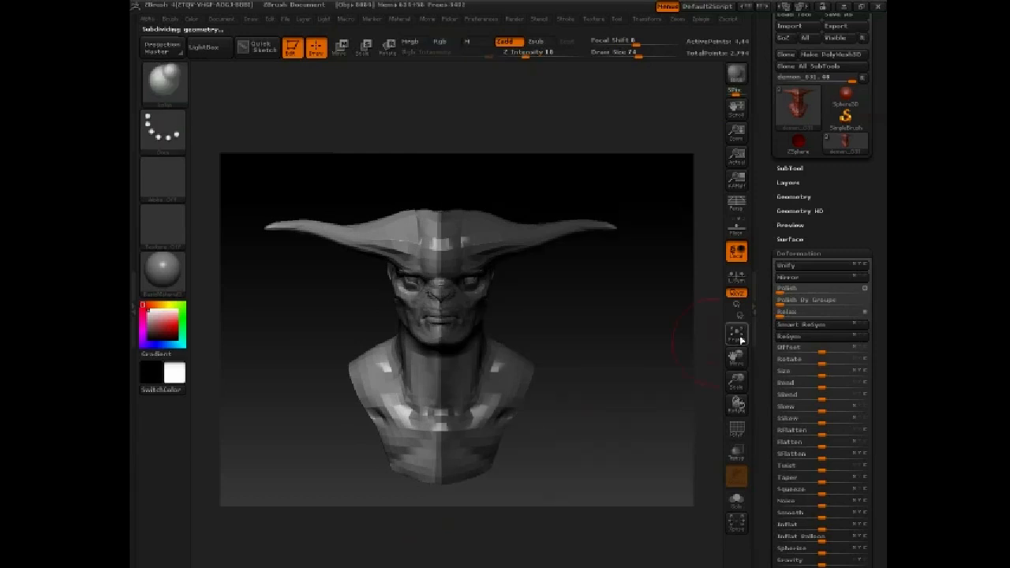
pyautogui.click(797, 326)
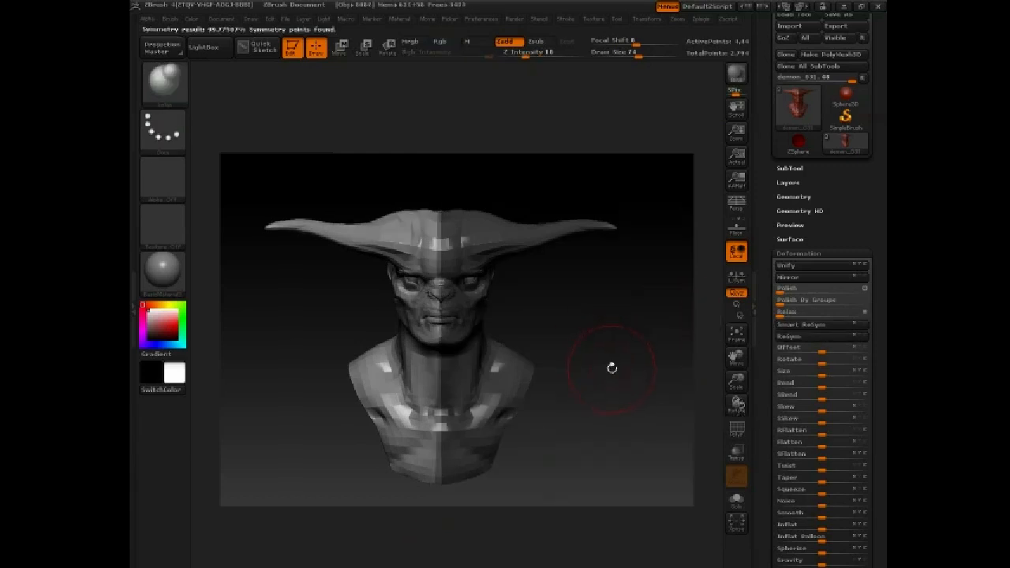
pyautogui.hotkey('ctrl', 'd')
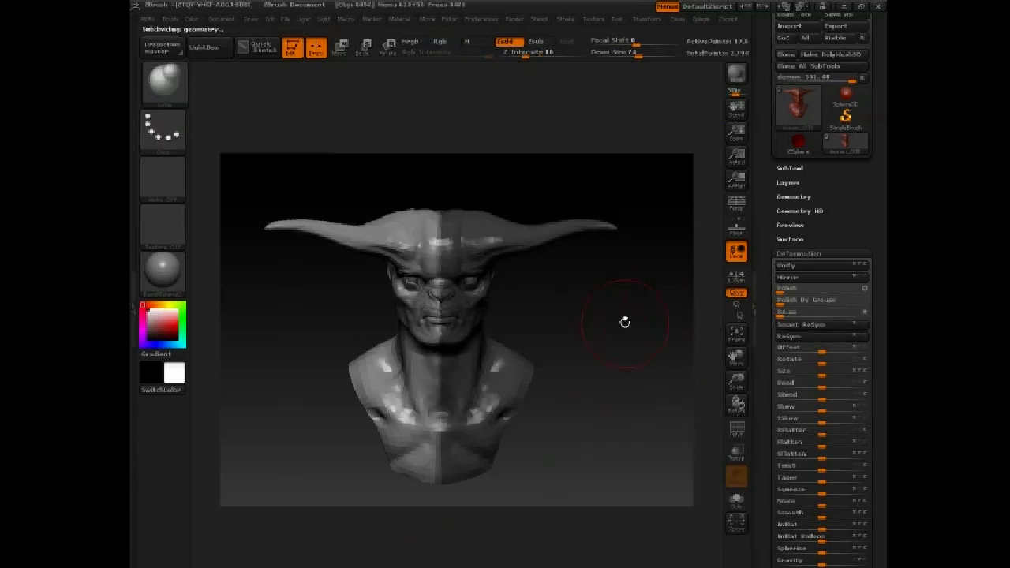
pyautogui.click(806, 328)
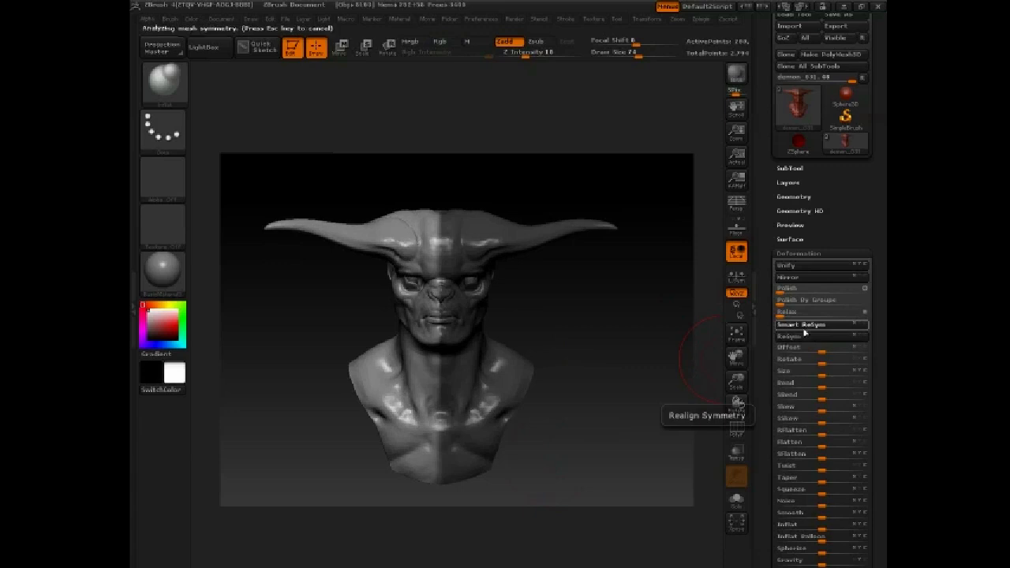
pyautogui.moveTo(654, 304)
pyautogui.mouseDown()
pyautogui.moveTo(584, 387)
pyautogui.moveTo(665, 446)
pyautogui.moveTo(632, 309)
pyautogui.moveTo(636, 329)
pyautogui.mouseUp()
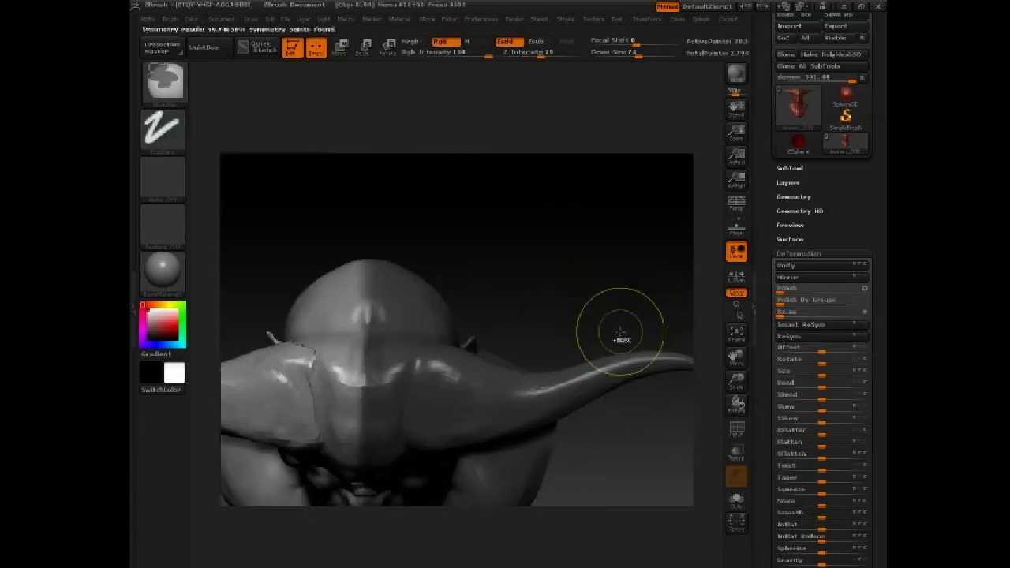
# Inspect the horns at lower subdivision levels, return the bust to its high-detail level and frame it.
pyautogui.hotkey('shift', 'd')
pyautogui.hotkey('shift', 'd')
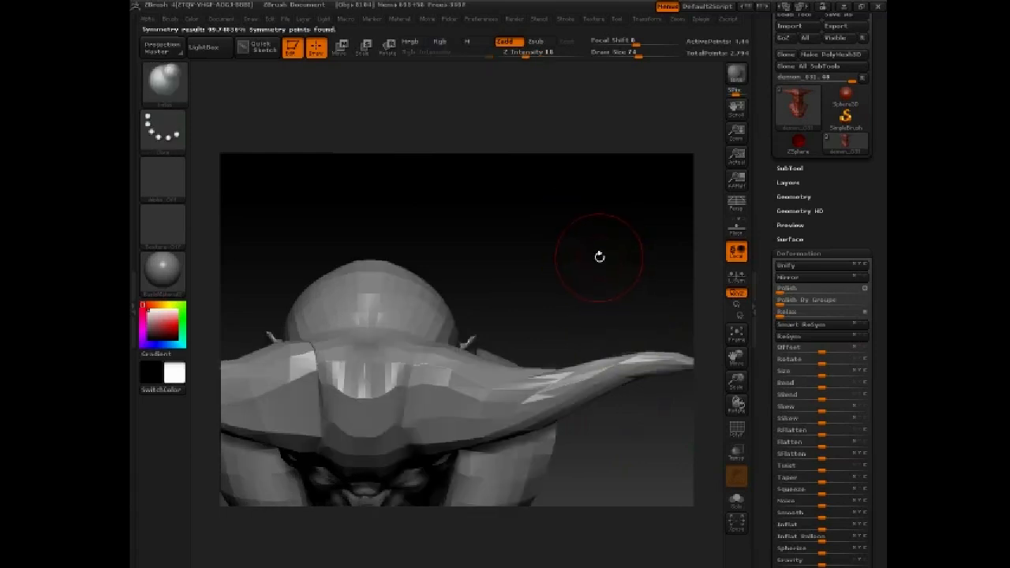
pyautogui.press('d')
pyautogui.press('d')
pyautogui.press('d')
pyautogui.press('d')
pyautogui.moveTo(576, 289); pyautogui.dragTo(663, 203)
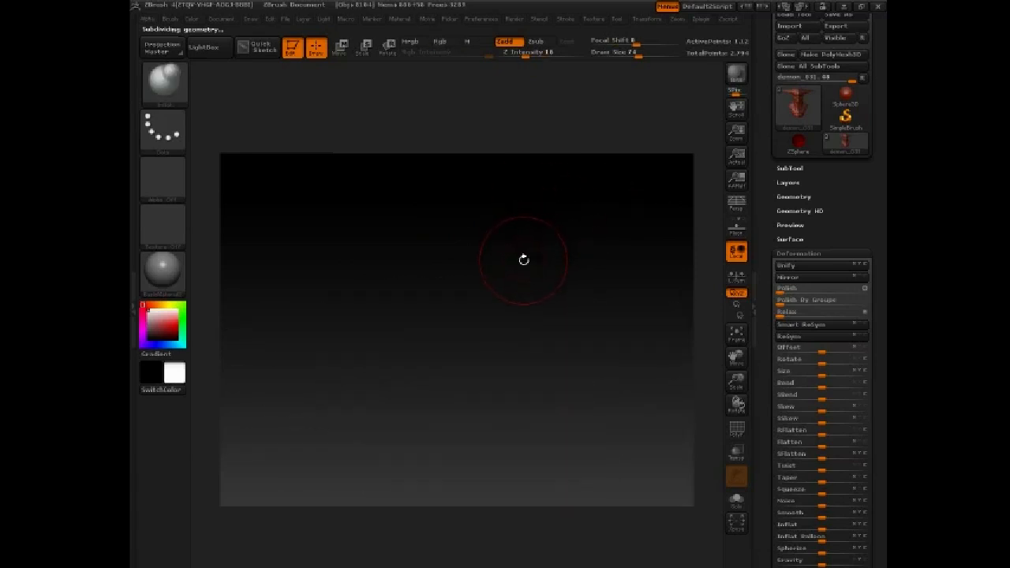
pyautogui.press('f')
pyautogui.moveTo(593, 298)
pyautogui.mouseDown()
pyautogui.moveTo(605, 276)
pyautogui.moveTo(599, 322)
pyautogui.mouseUp()
# Sculpt the base of the throat around the windpipe with the Standard brush at draw size 47.
pyautogui.press('b')
pyautogui.press('s')
pyautogui.press('t')
pyautogui.keyDown('alt'); pyautogui.moveTo(274, 464); pyautogui.dragTo(239, 448); pyautogui.keyUp('alt')
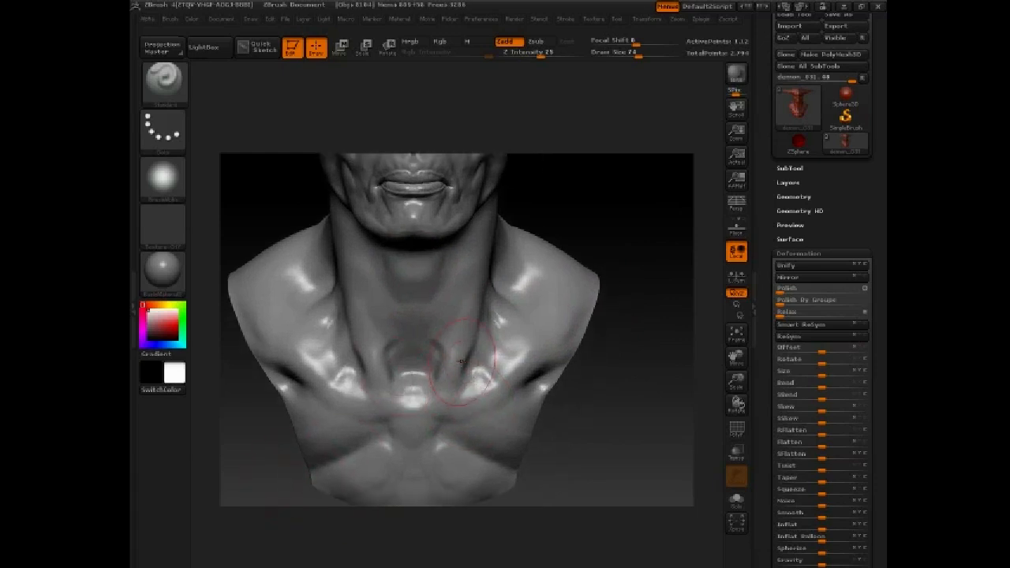
pyautogui.press('space')
pyautogui.moveTo(462, 362); pyautogui.dragTo(451, 363)
pyautogui.moveTo(443, 325); pyautogui.dragTo(452, 362)
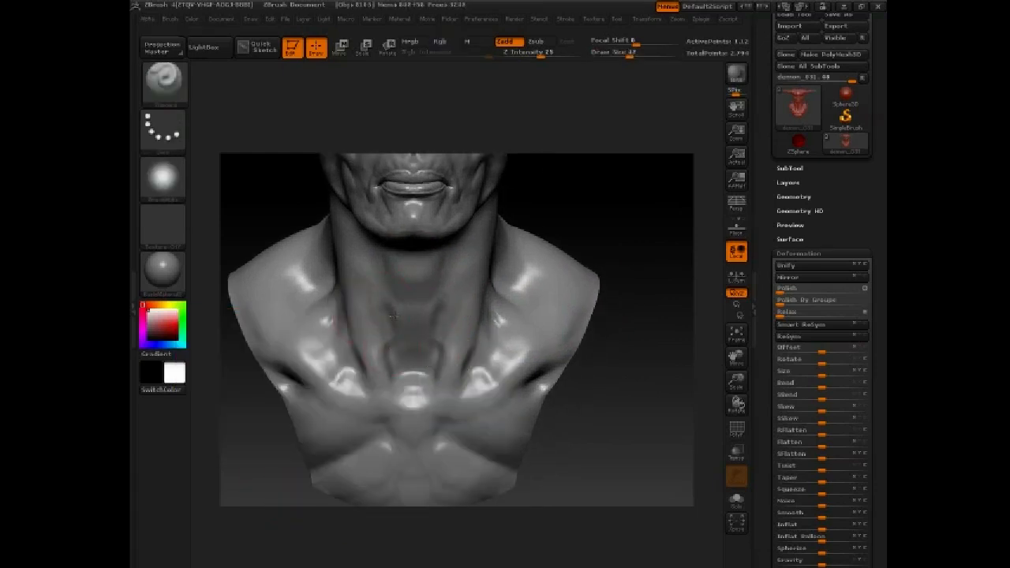
pyautogui.moveTo(395, 317)
pyautogui.mouseDown()
pyautogui.moveTo(408, 340)
pyautogui.moveTo(404, 359)
pyautogui.mouseUp()
# Switch to the ClayTubes brush and sculpt the throat and collarbone area at draw size 38.
pyautogui.press('b')
pyautogui.press('d')
pyautogui.press('s')
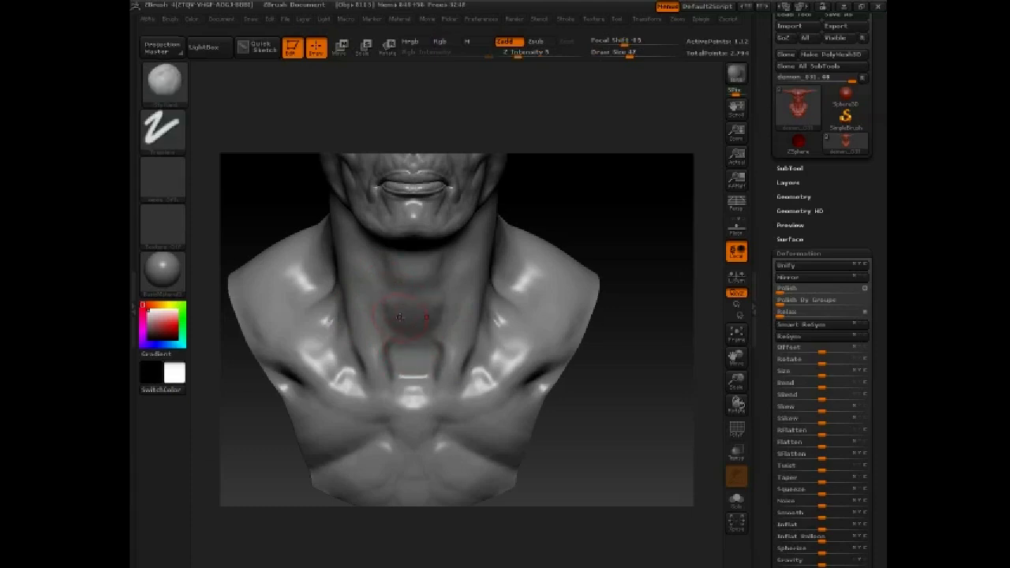
pyautogui.moveTo(399, 317)
pyautogui.mouseDown()
pyautogui.moveTo(397, 365)
pyautogui.moveTo(371, 423)
pyautogui.moveTo(388, 402)
pyautogui.mouseUp()
pyautogui.press('space')
pyautogui.click(378, 382)
pyautogui.moveTo(581, 208); pyautogui.dragTo(435, 382)
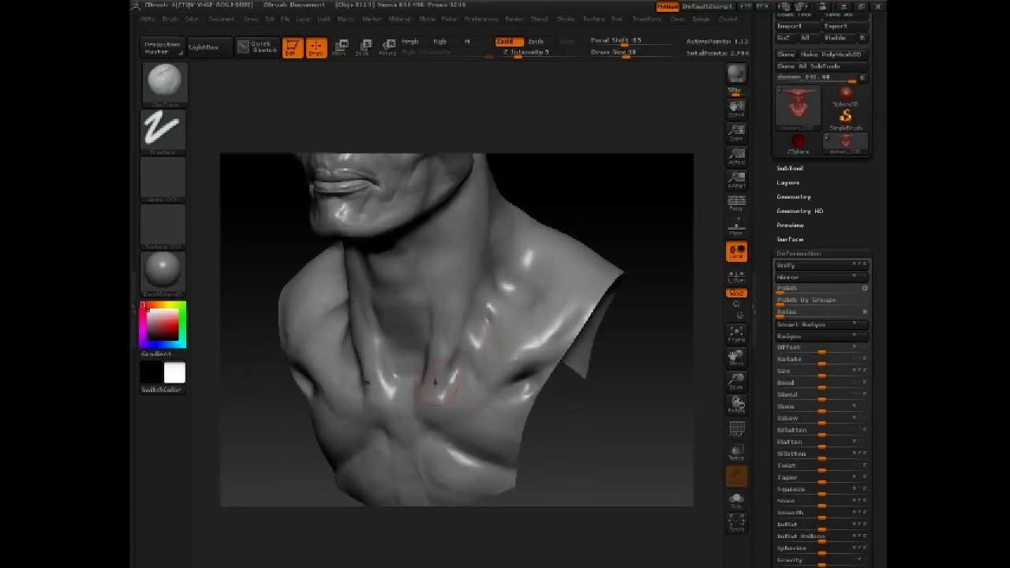
# Build up the muscles along the side of the neck with a larger ClayTubes brush.
pyautogui.press('space')
pyautogui.click(393, 289)
pyautogui.moveTo(518, 187); pyautogui.dragTo(389, 355)
pyautogui.press('space')
pyautogui.click(457, 296)
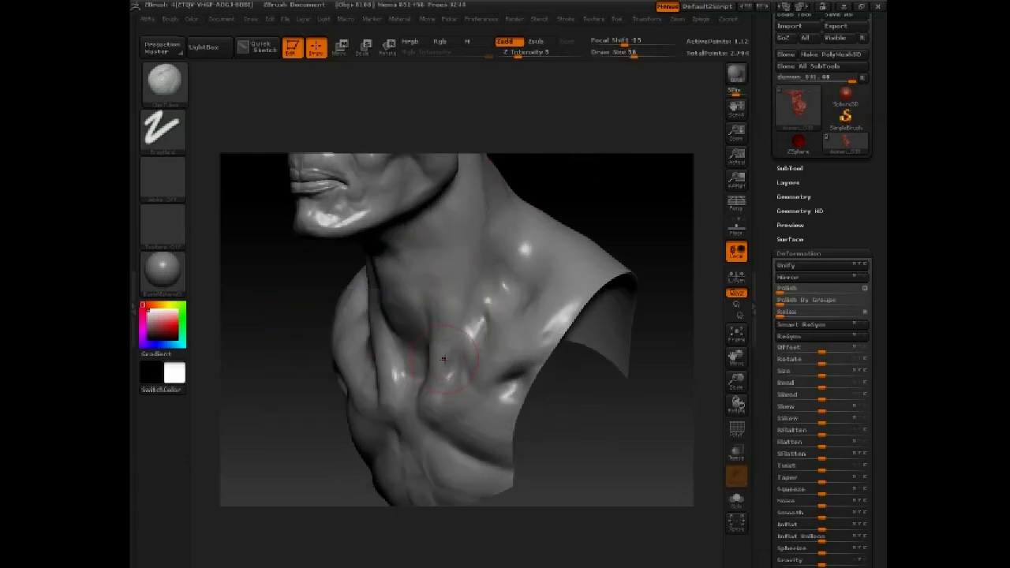
pyautogui.moveTo(583, 131); pyautogui.dragTo(425, 262)
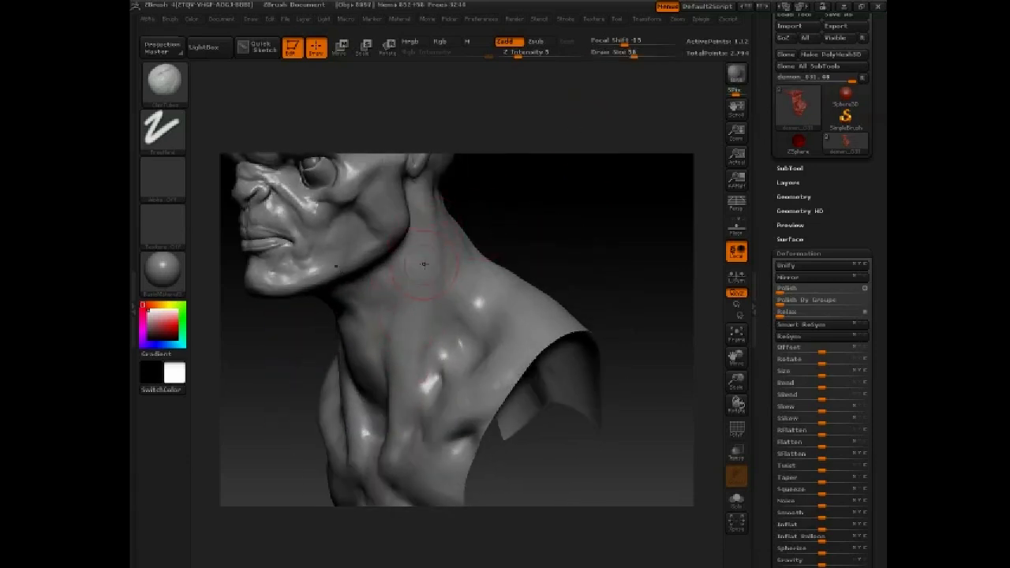
# Reshape the profile of the neck and upper back with the Move brush, reducing its draw size to 92.
pyautogui.press('shift')
pyautogui.press('space')
pyautogui.click(442, 274)
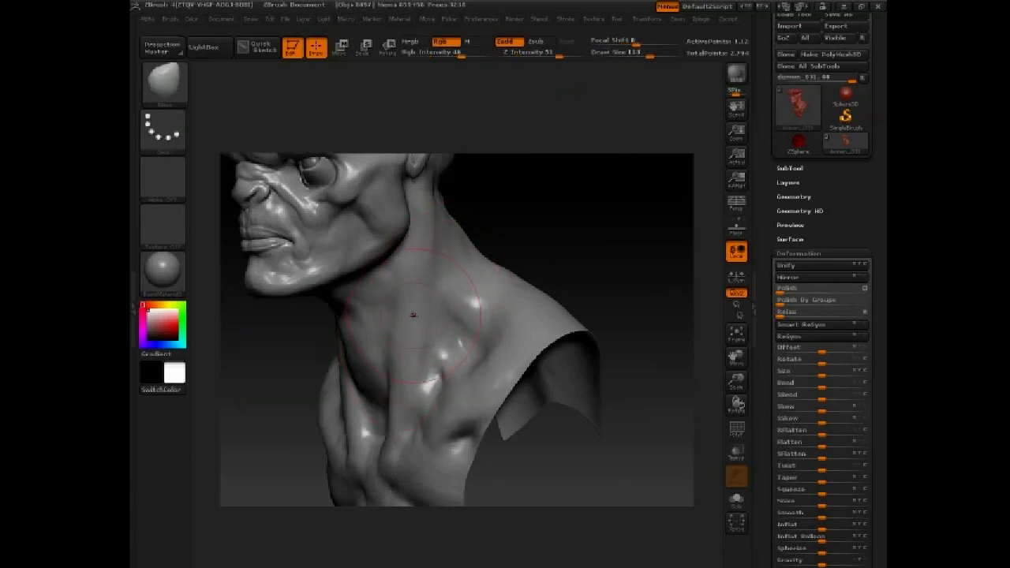
pyautogui.moveTo(543, 198); pyautogui.dragTo(466, 185)
pyautogui.press('space')
pyautogui.click(401, 355)
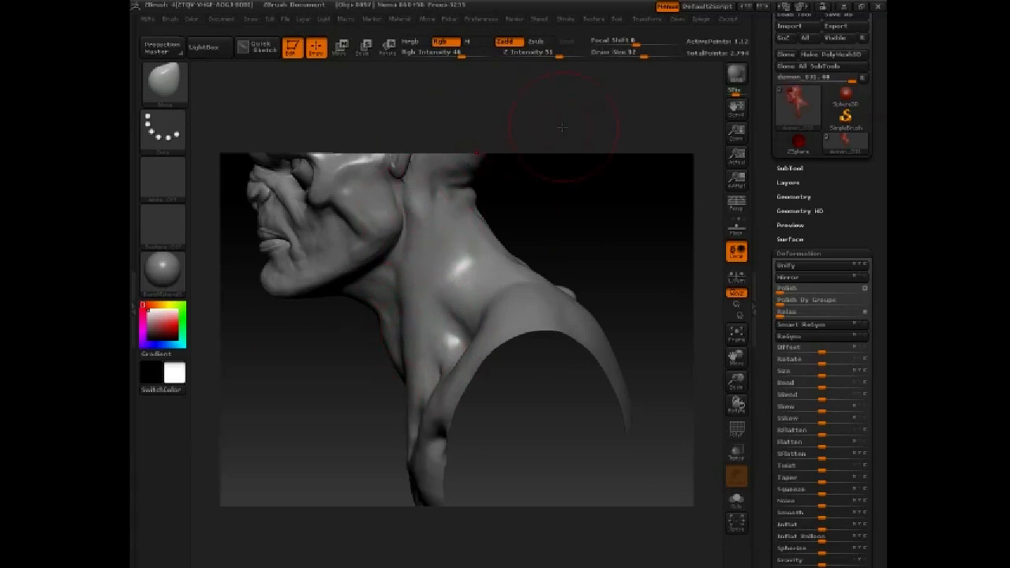
pyautogui.moveTo(562, 127)
pyautogui.mouseDown()
pyautogui.moveTo(534, 169)
pyautogui.moveTo(589, 257)
pyautogui.moveTo(548, 297)
pyautogui.mouseUp()
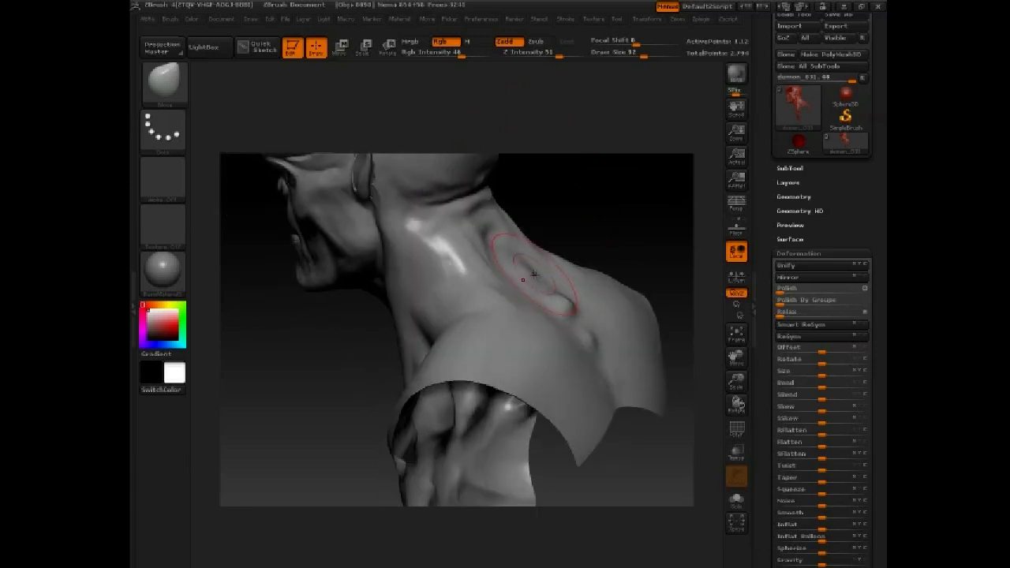
pyautogui.moveTo(559, 199); pyautogui.dragTo(450, 240)
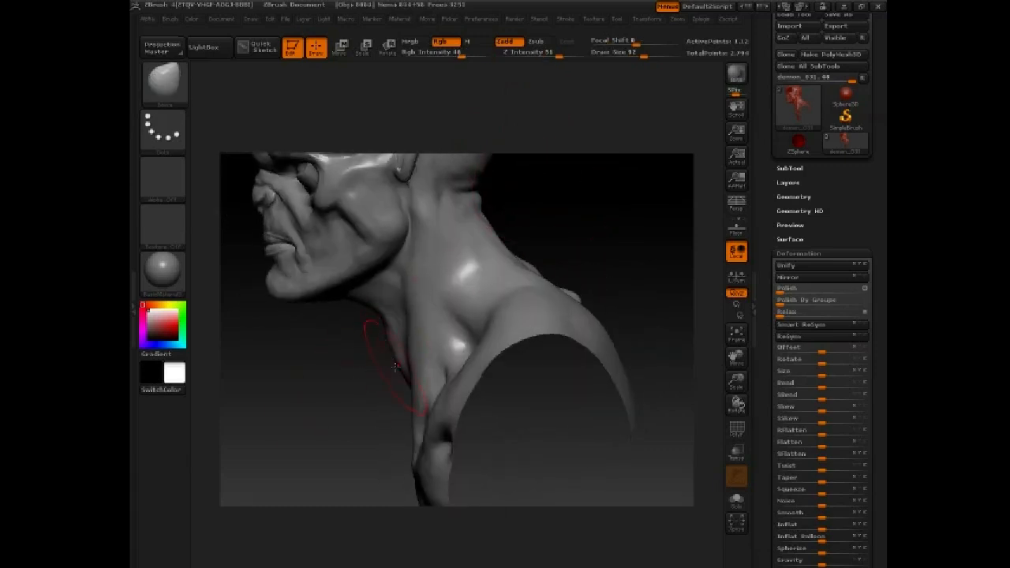
pyautogui.moveTo(337, 334); pyautogui.dragTo(429, 395)
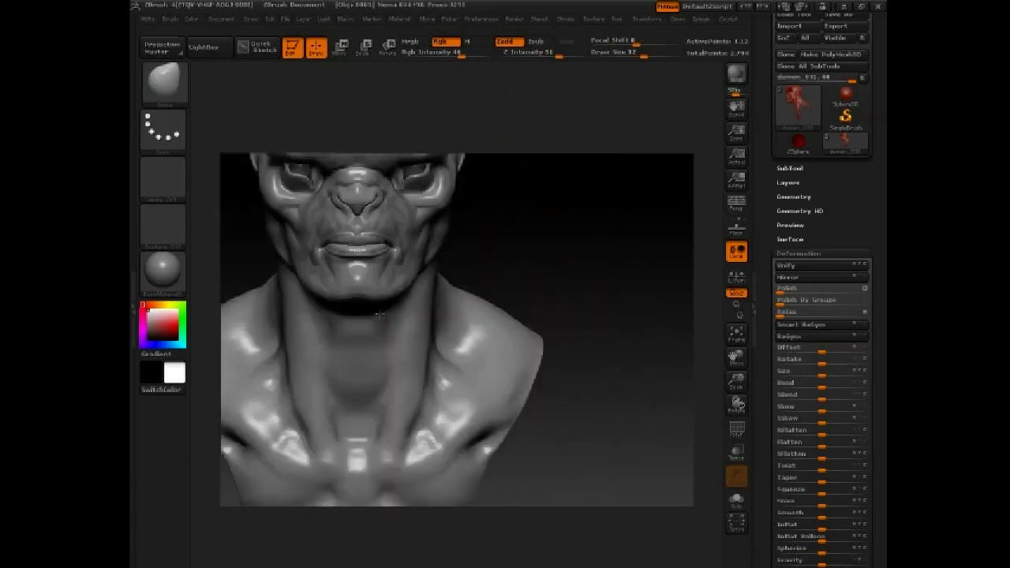
# Adjust the neck sides and shoulders from the front with a smaller Move brush.
pyautogui.press('space')
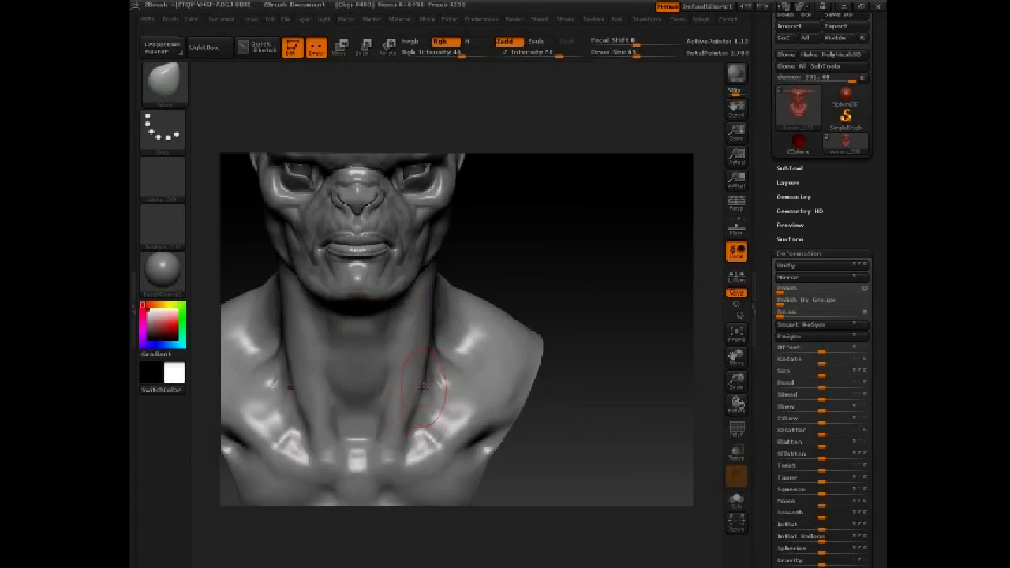
pyautogui.moveTo(444, 448); pyautogui.dragTo(476, 420)
pyautogui.moveTo(556, 331); pyautogui.dragTo(554, 281)
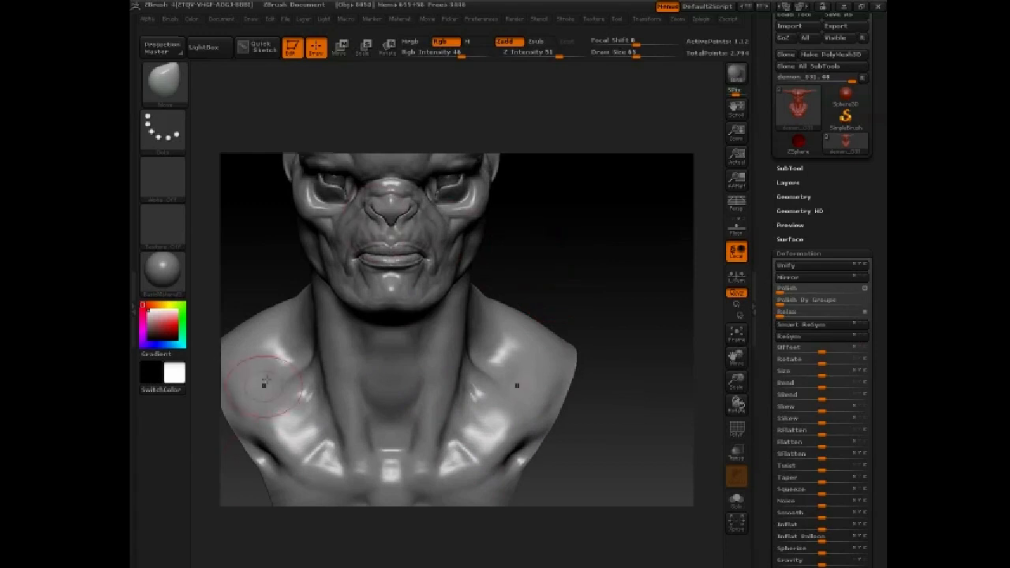
pyautogui.keyDown('alt'); pyautogui.moveTo(324, 543); pyautogui.dragTo(439, 512); pyautogui.keyUp('alt')
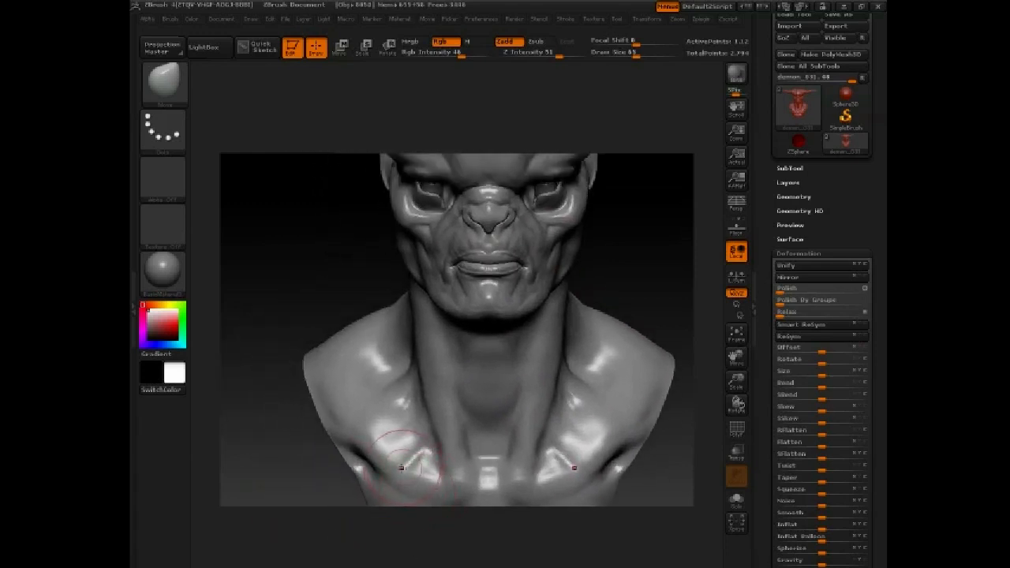
# Give the ClayTubes brush a soft round alpha and refine the neck muscles at draw size 29.
pyautogui.press('shift')
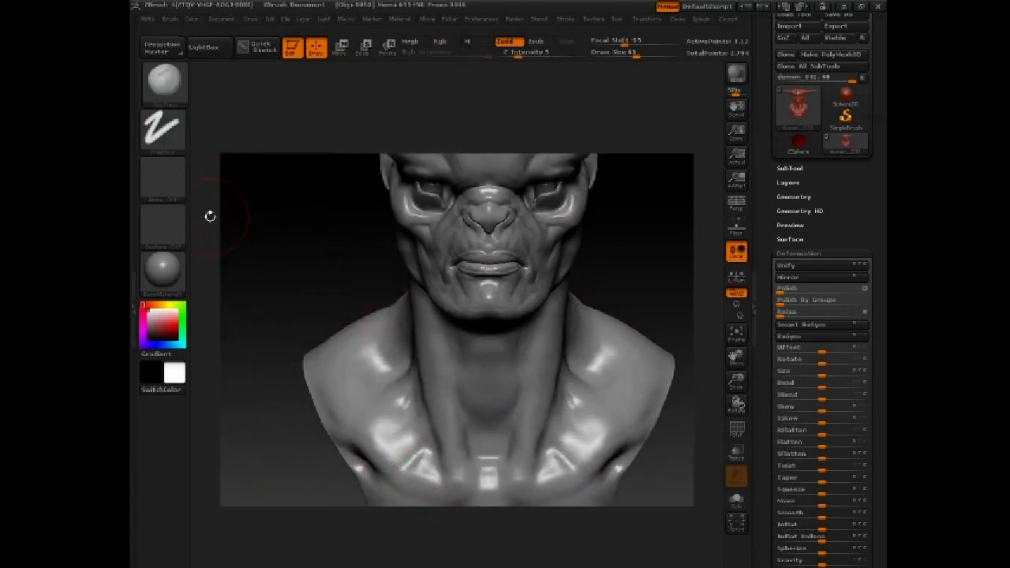
pyautogui.click(168, 179)
pyautogui.click(273, 190)
pyautogui.press('space')
pyautogui.moveTo(442, 343); pyautogui.dragTo(427, 343)
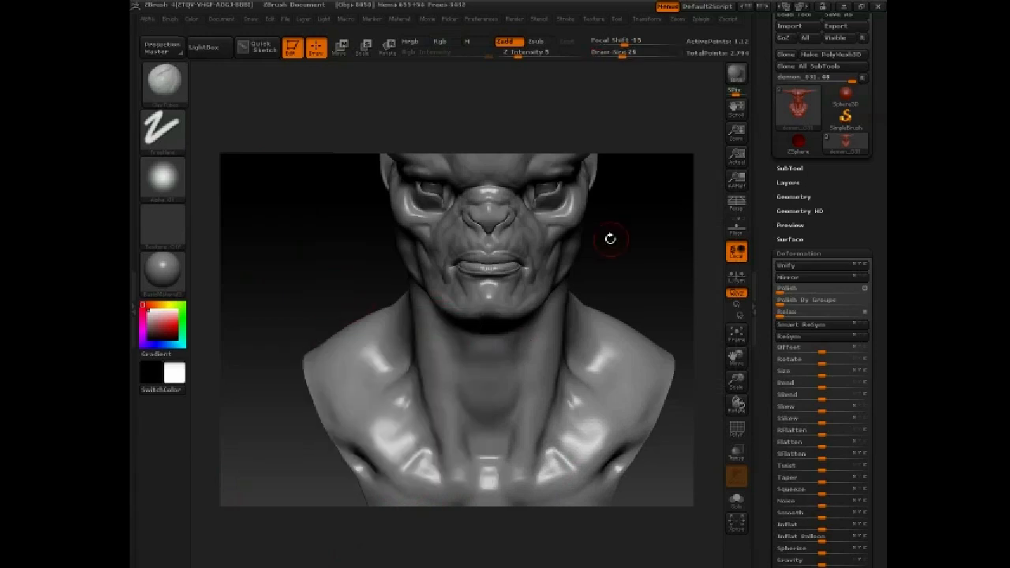
pyautogui.moveTo(610, 238)
pyautogui.mouseDown()
pyautogui.moveTo(600, 205)
pyautogui.moveTo(466, 297)
pyautogui.mouseUp()
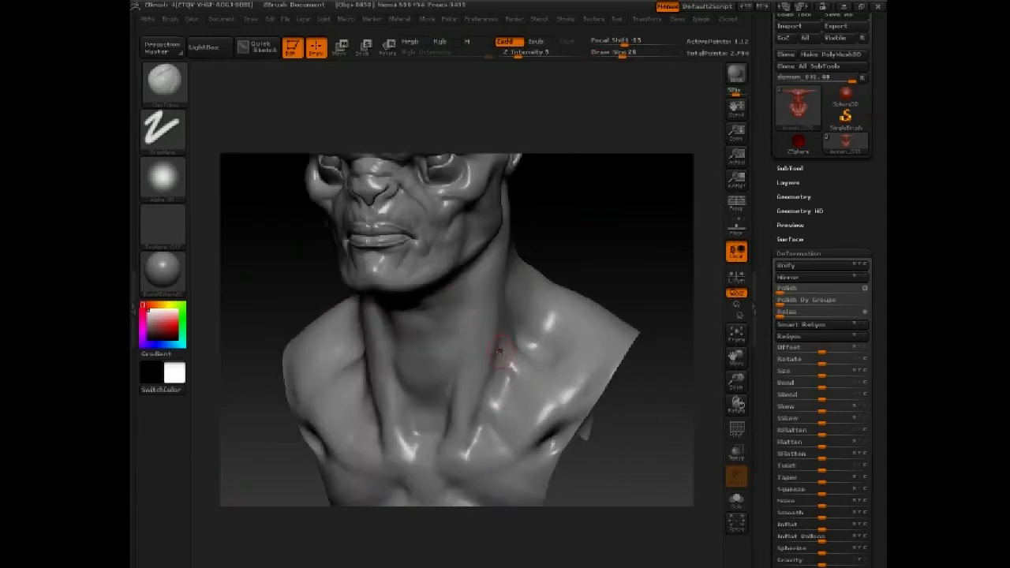
pyautogui.moveTo(588, 215); pyautogui.dragTo(561, 221)
# Enlarge the ClayTubes brush and build up the neck below the jaw and the throat.
pyautogui.press('space')
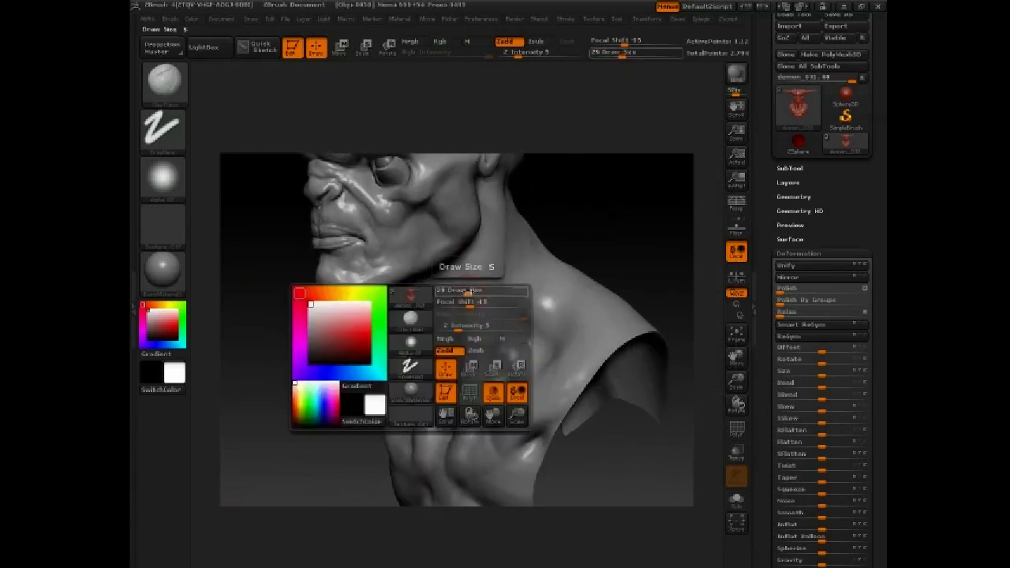
pyautogui.moveTo(456, 254); pyautogui.dragTo(463, 275)
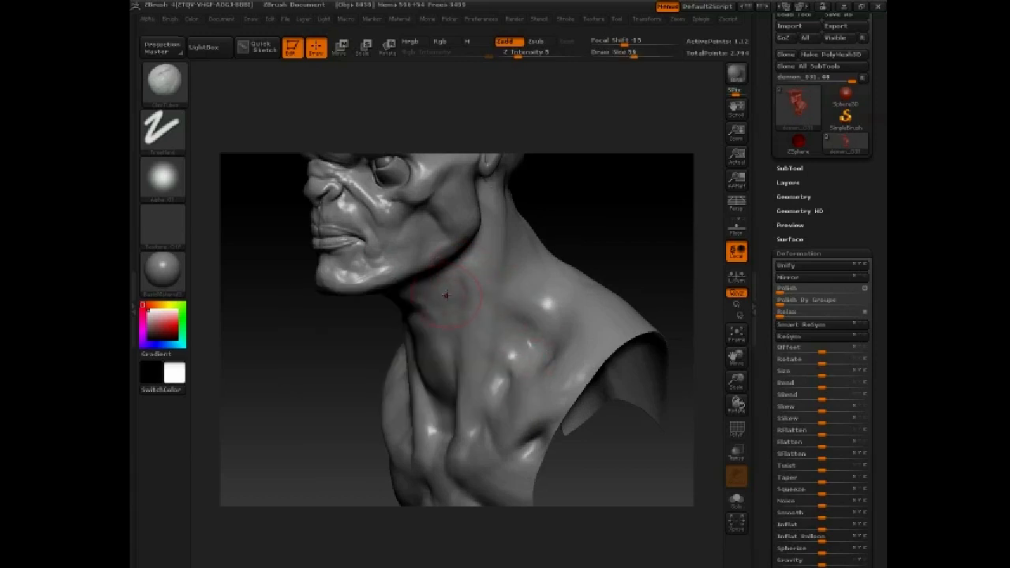
pyautogui.moveTo(349, 416); pyautogui.dragTo(403, 376)
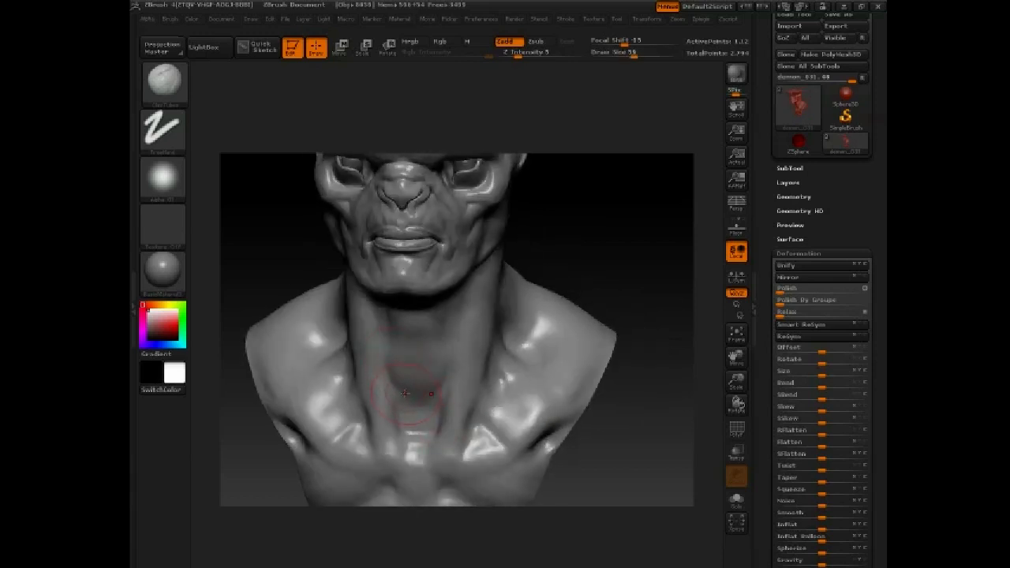
# Adjust the throat hollow and the front neck contour with the Move brush.
pyautogui.press('b')
pyautogui.press('m')
pyautogui.press('v')
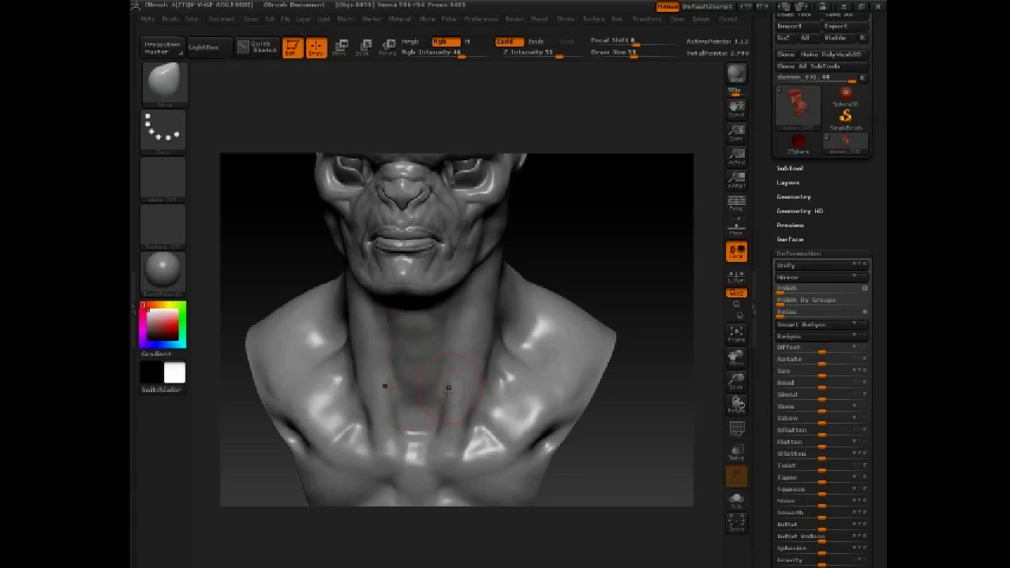
pyautogui.moveTo(649, 242); pyautogui.dragTo(677, 234)
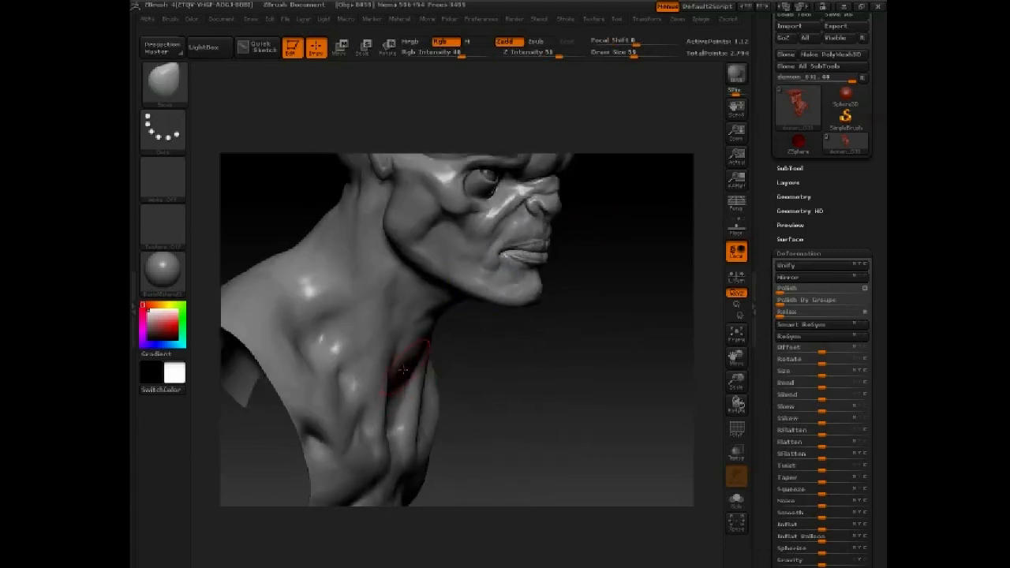
pyautogui.moveTo(474, 356); pyautogui.dragTo(493, 319)
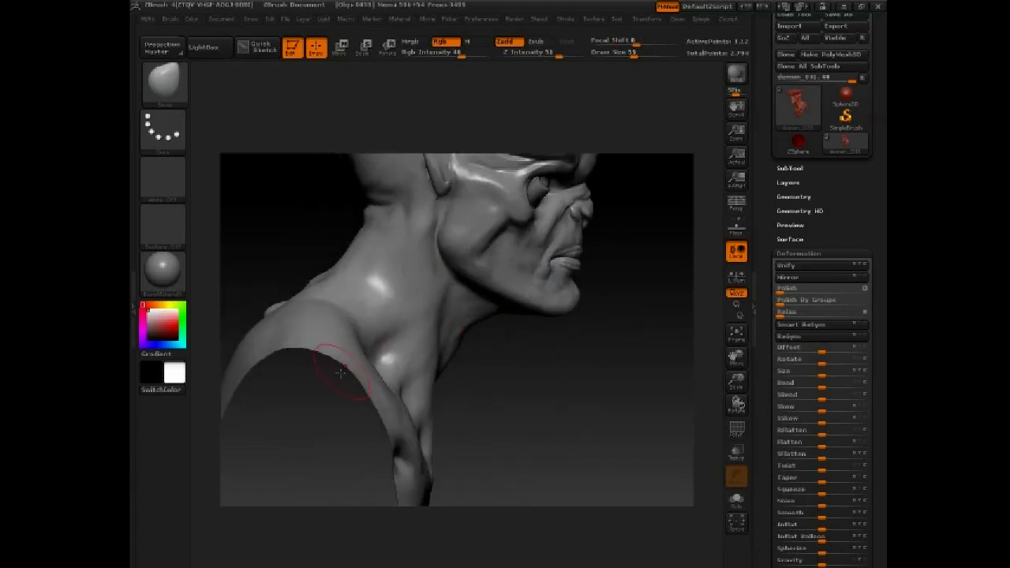
# Return to the ClayTubes brush and sculpt the side of the neck beneath the jaw and ear.
pyautogui.press('b')
pyautogui.press('c')
pyautogui.press('t')
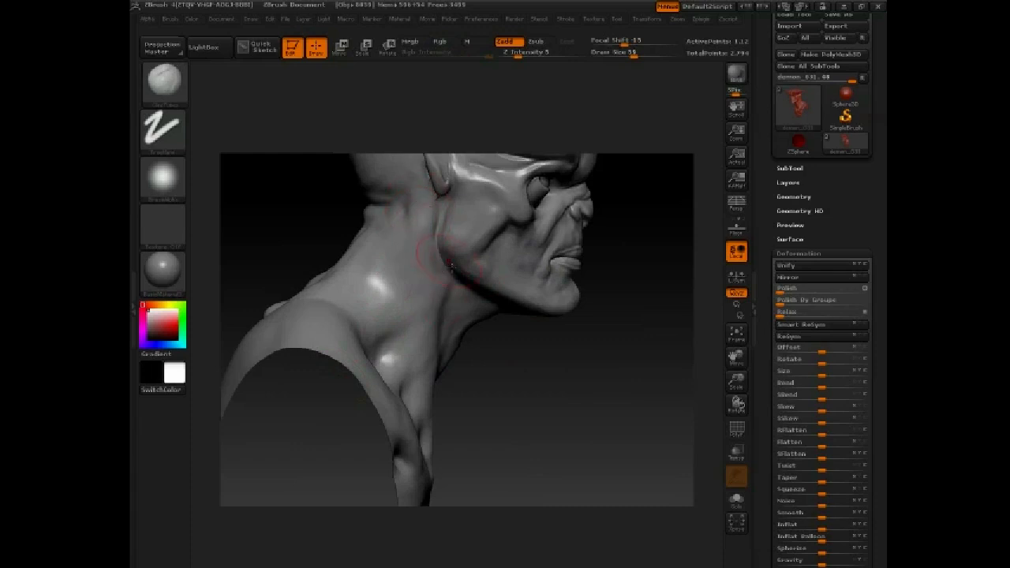
pyautogui.moveTo(504, 360); pyautogui.dragTo(301, 284)
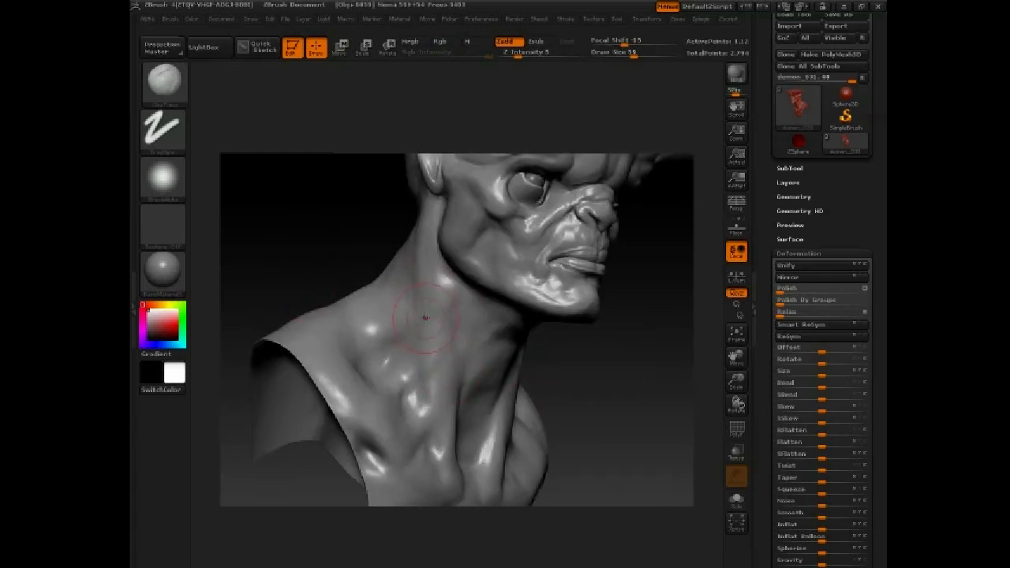
# Refine the muscle forms on the side of the neck with ClayTubes at draw size 38.
pyautogui.press('space')
pyautogui.moveTo(403, 345); pyautogui.dragTo(394, 345)
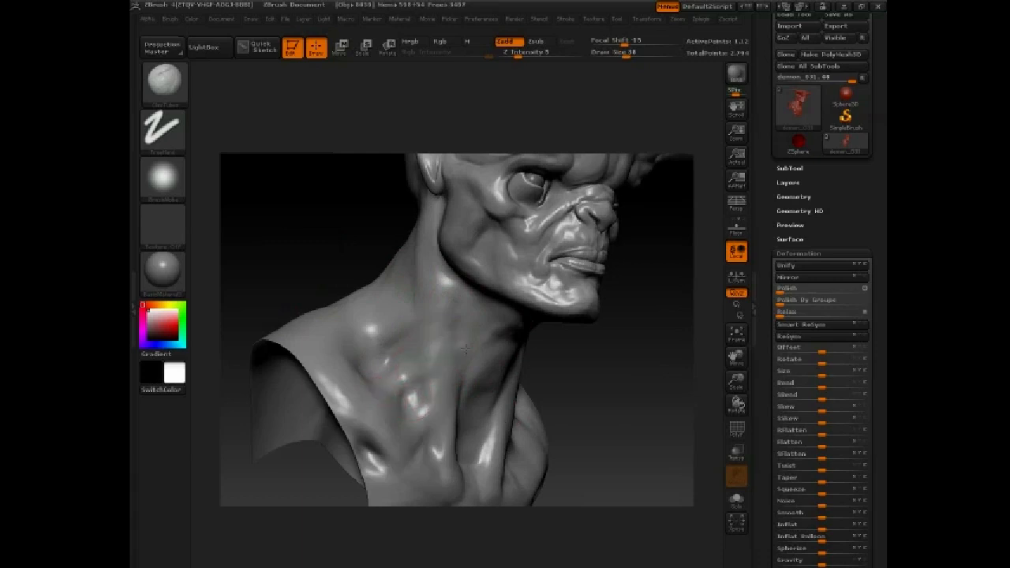
pyautogui.moveTo(369, 225); pyautogui.dragTo(347, 273)
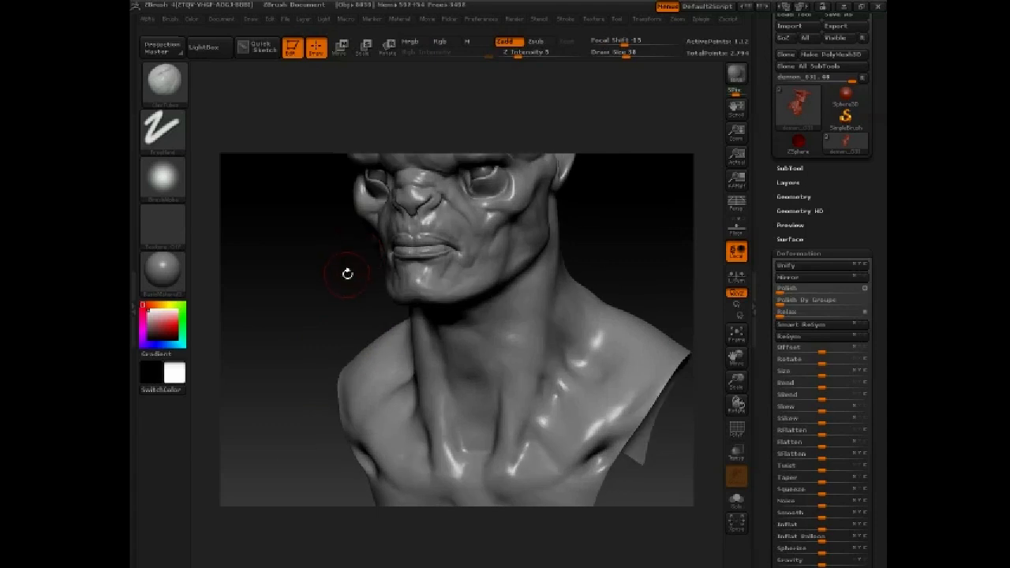
pyautogui.moveTo(257, 454)
pyautogui.mouseDown()
pyautogui.moveTo(274, 408)
pyautogui.moveTo(306, 395)
pyautogui.mouseUp()
# Sculpt the front of the throat around the windpipe with ClayTubes at draw size 56.
pyautogui.press('space')
pyautogui.moveTo(447, 373); pyautogui.dragTo(454, 369)
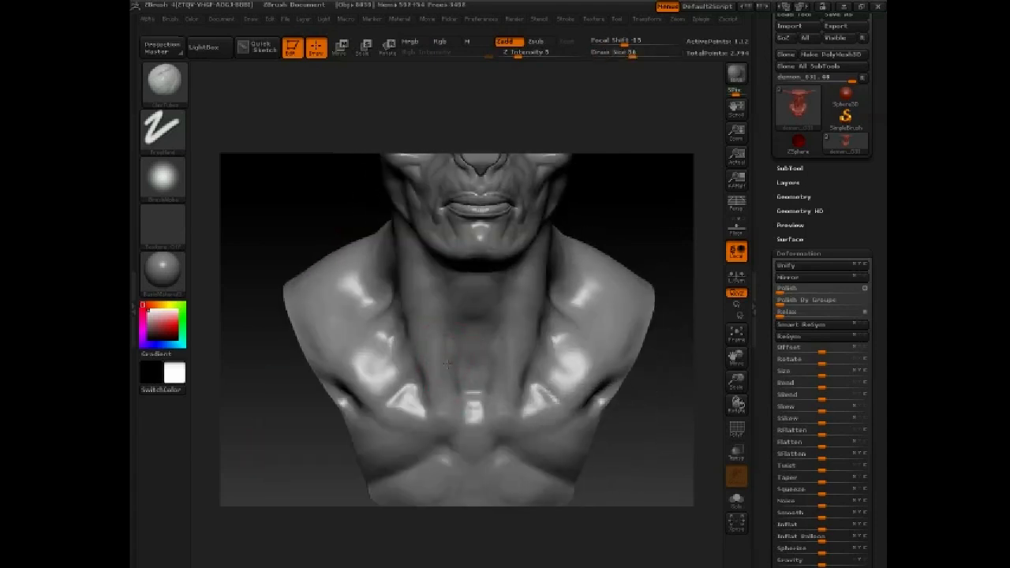
pyautogui.moveTo(316, 450); pyautogui.dragTo(246, 443)
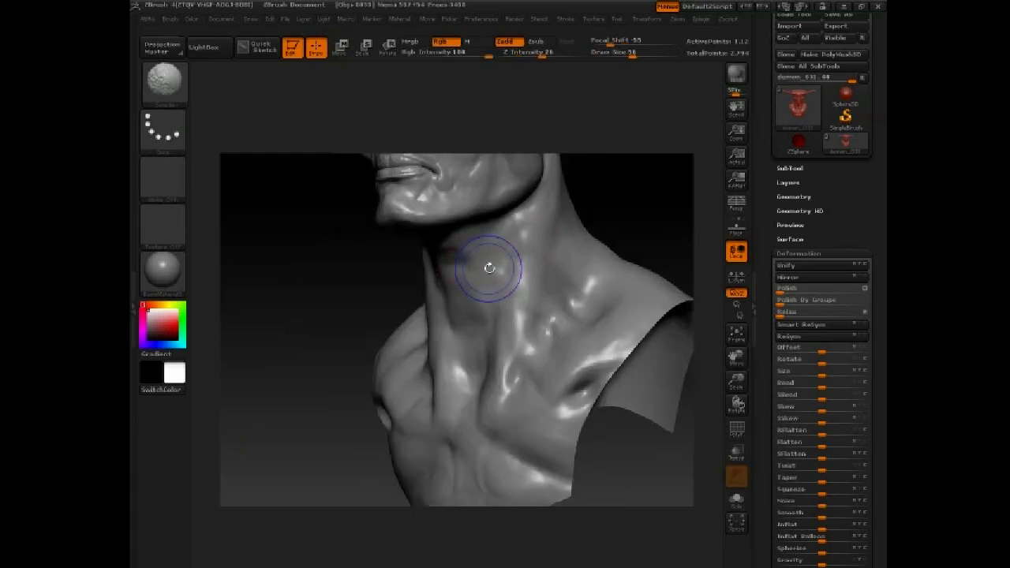
# Drop the bust three subdivision levels and smooth the side of the neck at draw size 122.
pyautogui.hotkey('shift', 'd')
pyautogui.hotkey('shift', 'd')
pyautogui.hotkey('shift', 'd')
pyautogui.press('space')
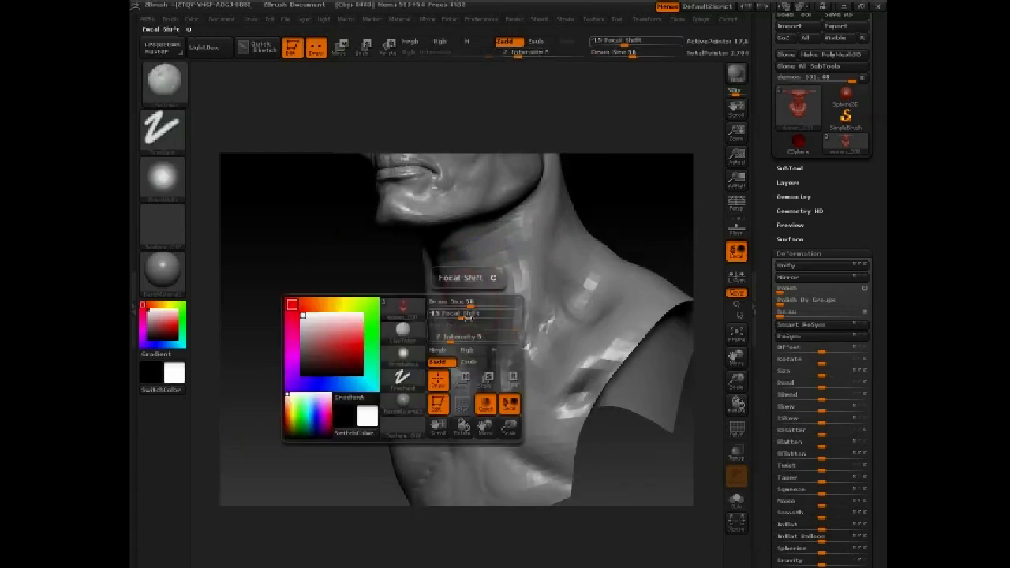
pyautogui.moveTo(521, 276)
pyautogui.keyDown('shift'); pyautogui.mouseDown()
pyautogui.moveTo(520, 357)
pyautogui.moveTo(541, 266)
pyautogui.moveTo(544, 289)
pyautogui.mouseUp(); pyautogui.keyUp('shift')
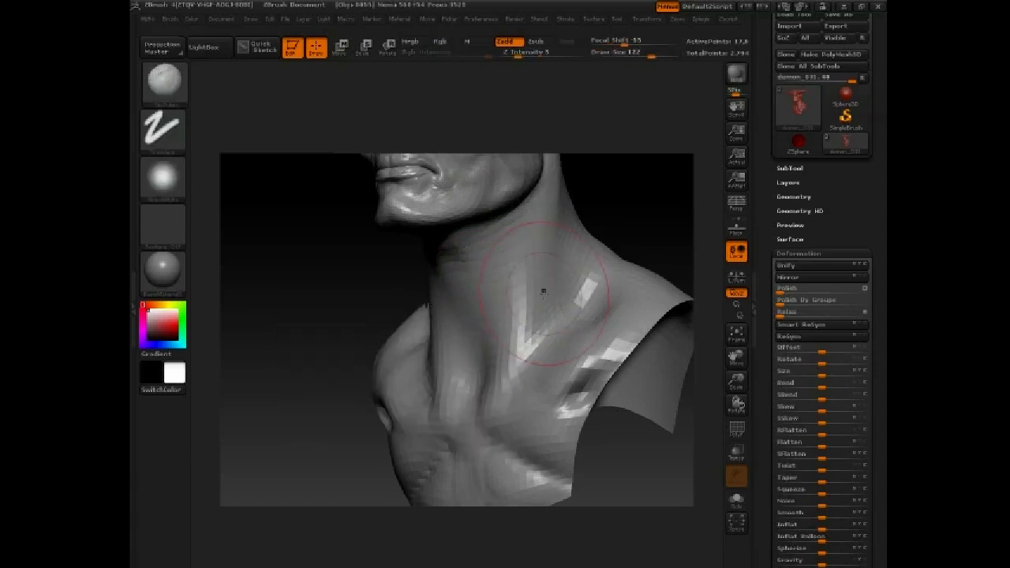
# Restore the bust's higher subdivision levels and prepare a smaller ClayTubes brush with its alpha turned off.
pyautogui.press('d')
pyautogui.press('d')
pyautogui.moveTo(623, 200)
pyautogui.mouseDown()
pyautogui.moveTo(655, 224)
pyautogui.moveTo(638, 217)
pyautogui.moveTo(608, 264)
pyautogui.moveTo(655, 226)
pyautogui.moveTo(626, 228)
pyautogui.moveTo(564, 265)
pyautogui.mouseUp()
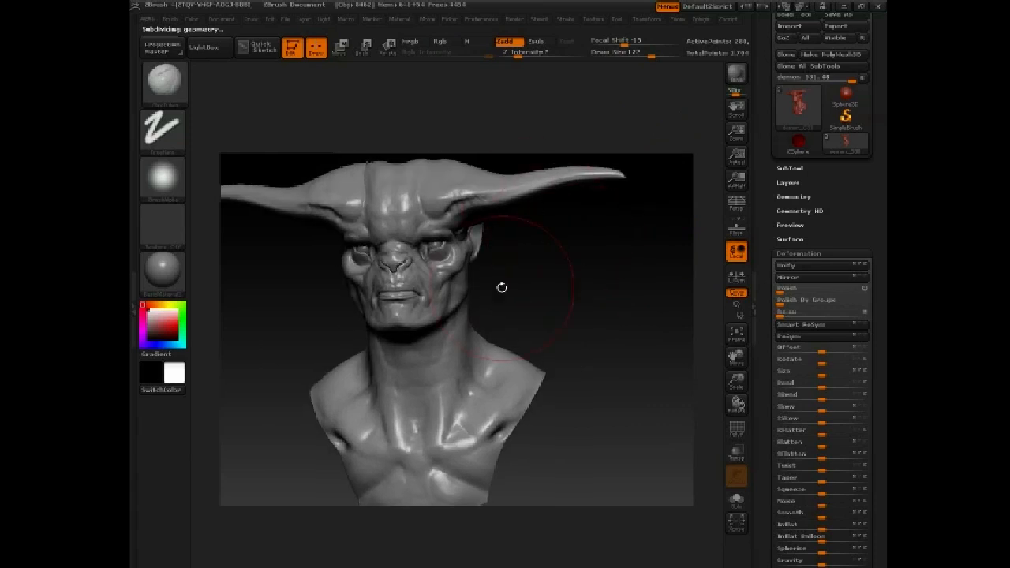
pyautogui.press('space')
pyautogui.moveTo(499, 295); pyautogui.dragTo(480, 297)
pyautogui.press('space')
pyautogui.click(331, 373)
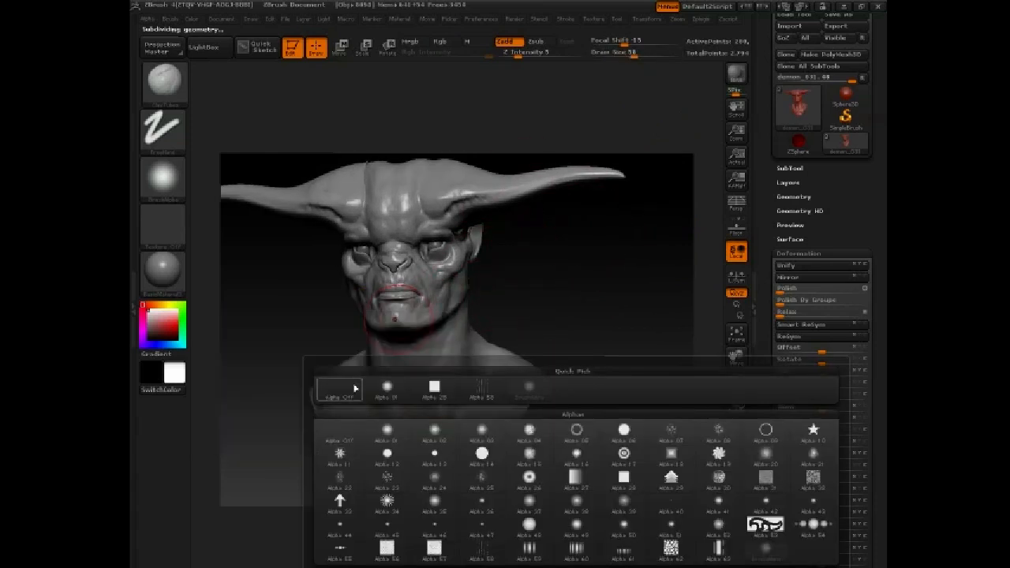
pyautogui.click(355, 388)
# Sculpt the side neck muscles down to the collarbones with ClayTubes at draw size 47.
pyautogui.moveTo(559, 290); pyautogui.dragTo(505, 295)
pyautogui.moveTo(557, 268)
pyautogui.keyDown('alt'); pyautogui.mouseDown()
pyautogui.moveTo(531, 220)
pyautogui.moveTo(520, 247)
pyautogui.mouseUp(); pyautogui.keyUp('alt')
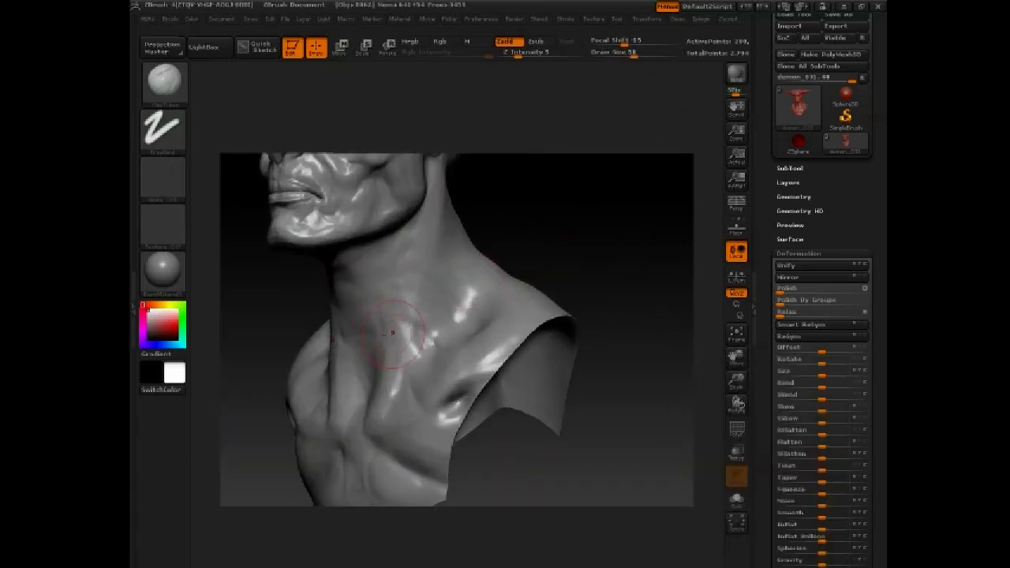
pyautogui.press('space')
pyautogui.moveTo(396, 371); pyautogui.dragTo(390, 370)
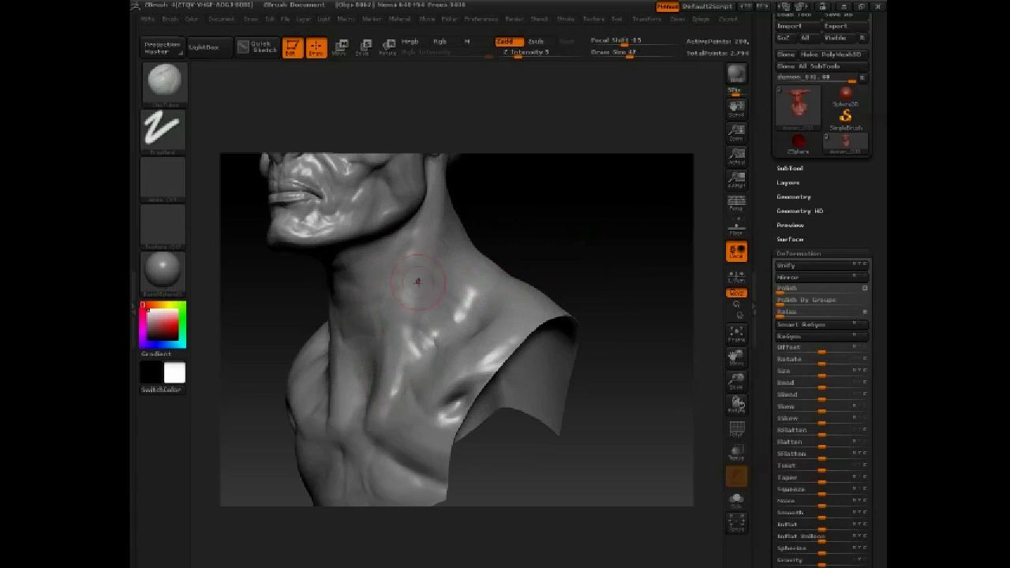
pyautogui.moveTo(259, 278); pyautogui.dragTo(323, 283)
pyautogui.moveTo(233, 212); pyautogui.dragTo(289, 208)
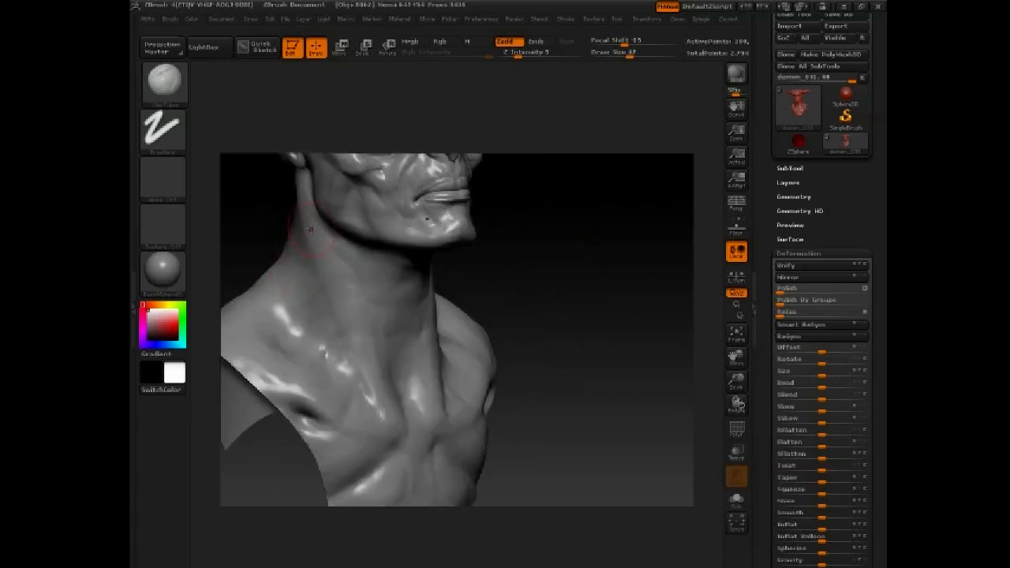
pyautogui.moveTo(319, 351); pyautogui.dragTo(419, 299)
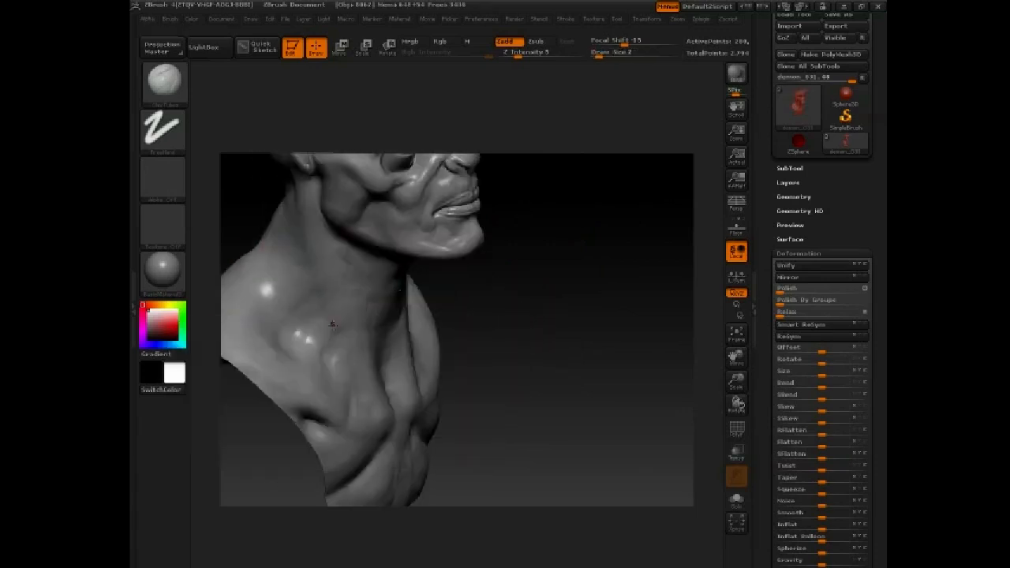
# Sculpt the side neck muscles and the hollows above the collarbones with ClayTubes at draw size 41.
pyautogui.press('space')
pyautogui.moveTo(351, 331)
pyautogui.mouseDown()
pyautogui.moveTo(339, 329)
pyautogui.moveTo(355, 323)
pyautogui.mouseUp()
pyautogui.press('space')
pyautogui.moveTo(427, 331)
pyautogui.mouseDown()
pyautogui.moveTo(446, 241)
pyautogui.moveTo(514, 180)
pyautogui.moveTo(482, 229)
pyautogui.moveTo(440, 262)
pyautogui.mouseUp()
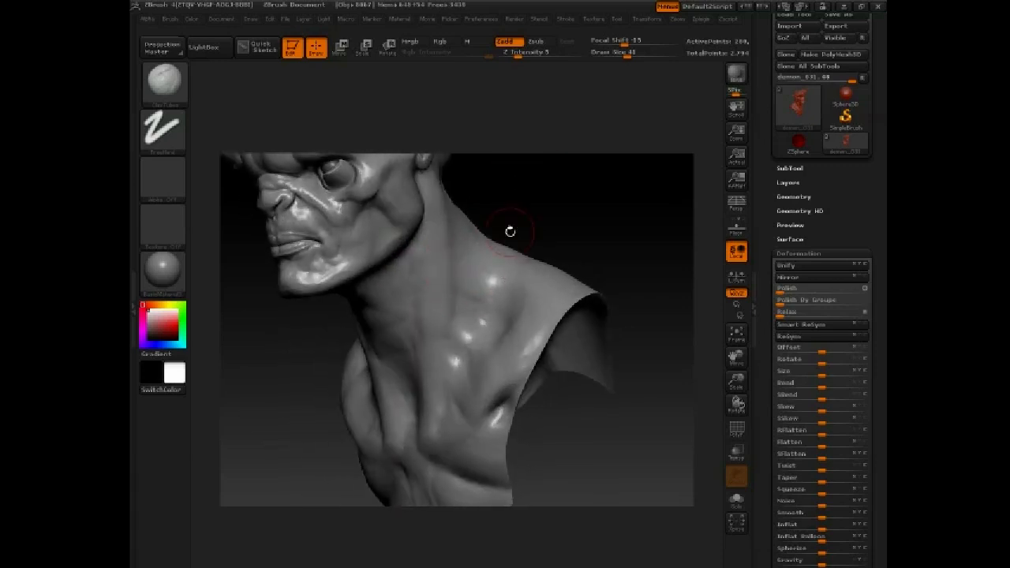
pyautogui.moveTo(510, 231); pyautogui.dragTo(522, 257)
pyautogui.moveTo(525, 317); pyautogui.dragTo(455, 230)
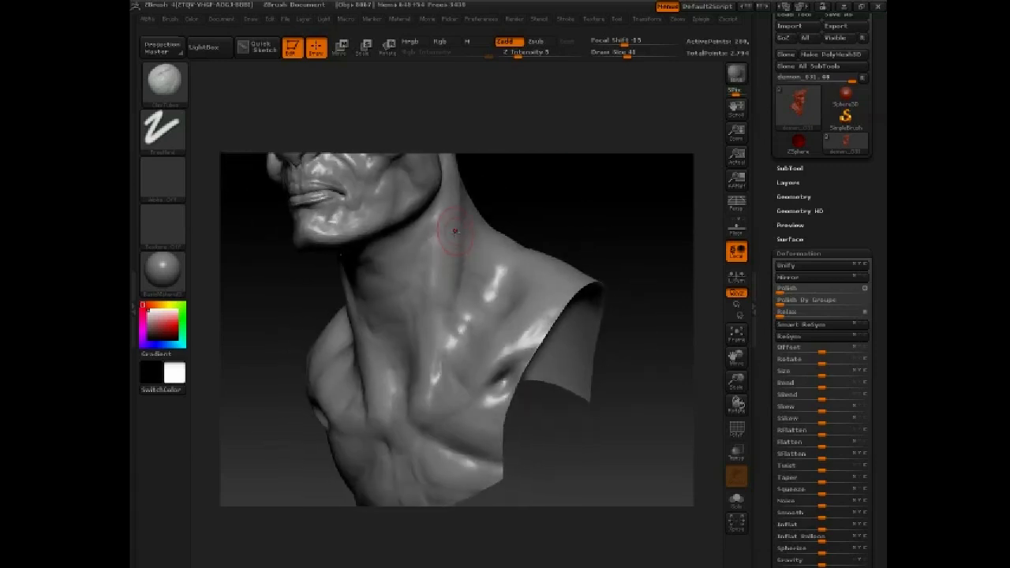
pyautogui.moveTo(370, 273); pyautogui.dragTo(321, 302)
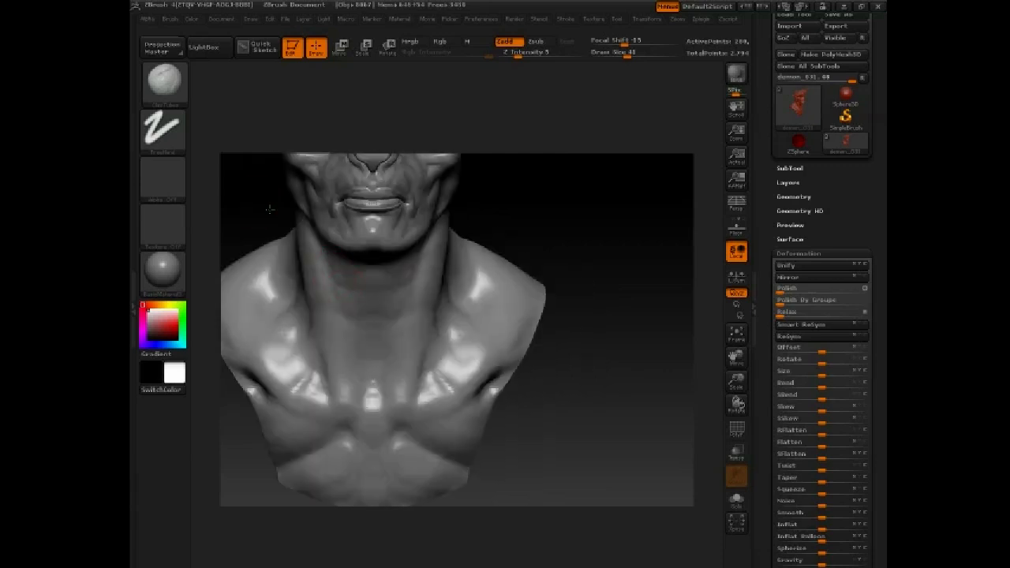
# Adjust the outline of the neck with the Move brush at draw size 97, working from the front and the back.
pyautogui.moveTo(269, 209)
pyautogui.keyDown('alt'); pyautogui.mouseDown()
pyautogui.moveTo(334, 273)
pyautogui.moveTo(368, 282)
pyautogui.mouseUp(); pyautogui.keyUp('alt')
pyautogui.press('b')
pyautogui.press('m')
pyautogui.press('v')
pyautogui.press('s')
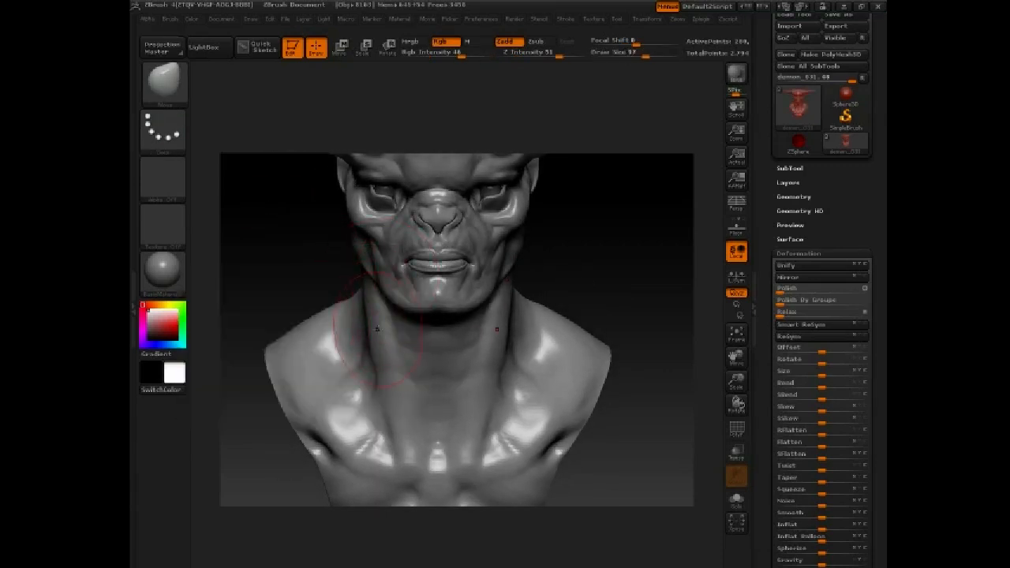
pyautogui.moveTo(323, 250); pyautogui.dragTo(359, 266)
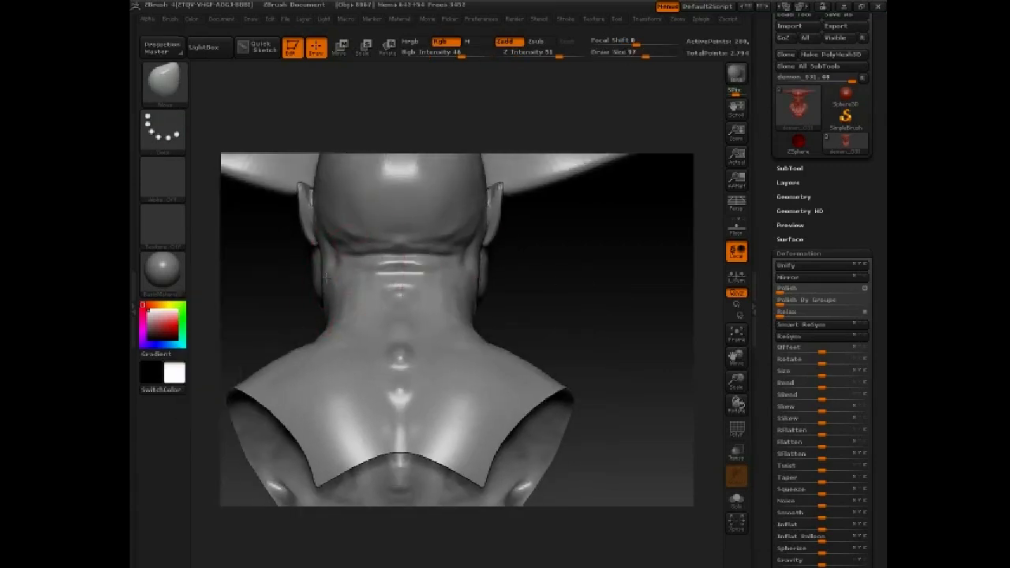
pyautogui.moveTo(300, 282); pyautogui.dragTo(505, 284)
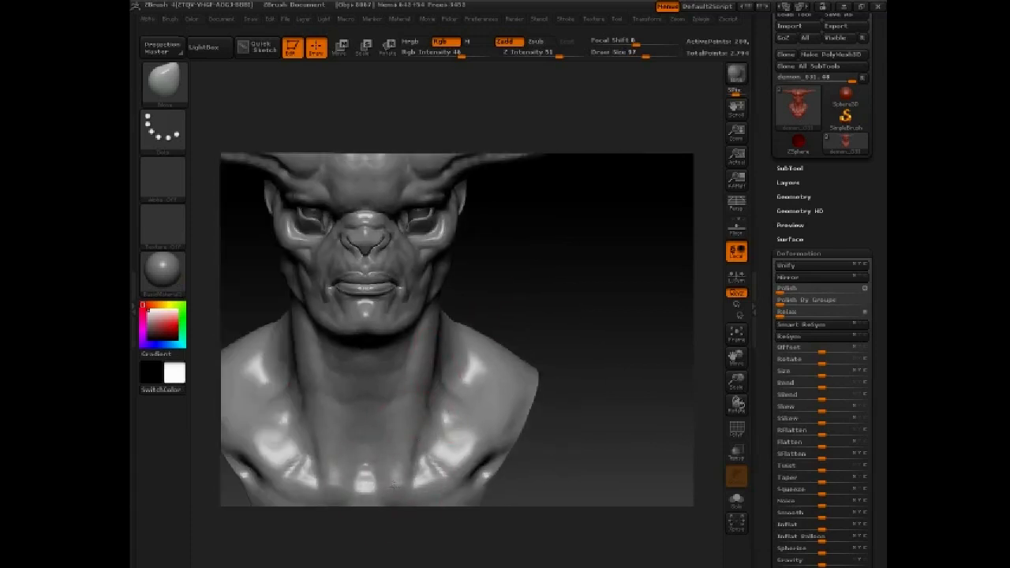
# Reshape the throat, chest and collarbone contours with the Move brush at draw size 97.
pyautogui.keyDown('alt'); pyautogui.moveTo(511, 330); pyautogui.dragTo(541, 242); pyautogui.keyUp('alt')
pyautogui.keyDown('alt'); pyautogui.moveTo(287, 276); pyautogui.dragTo(256, 337); pyautogui.keyUp('alt')
pyautogui.moveTo(292, 385)
pyautogui.keyDown('alt'); pyautogui.mouseDown()
pyautogui.moveTo(290, 321)
pyautogui.moveTo(273, 337)
pyautogui.moveTo(269, 397)
pyautogui.moveTo(282, 381)
pyautogui.moveTo(285, 317)
pyautogui.moveTo(333, 383)
pyautogui.mouseUp(); pyautogui.keyUp('alt')
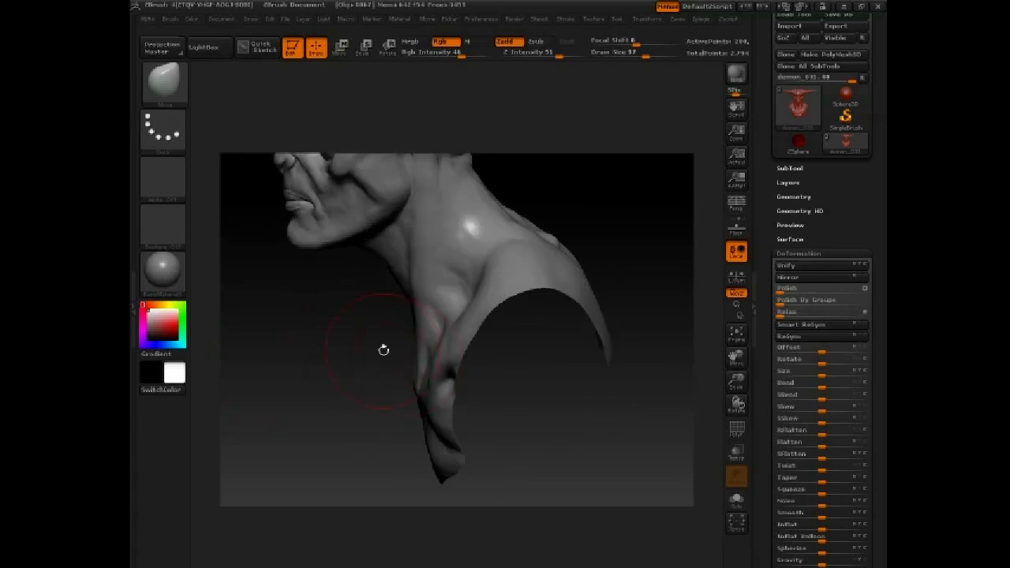
pyautogui.moveTo(383, 349)
pyautogui.mouseDown()
pyautogui.moveTo(343, 314)
pyautogui.moveTo(336, 252)
pyautogui.mouseUp()
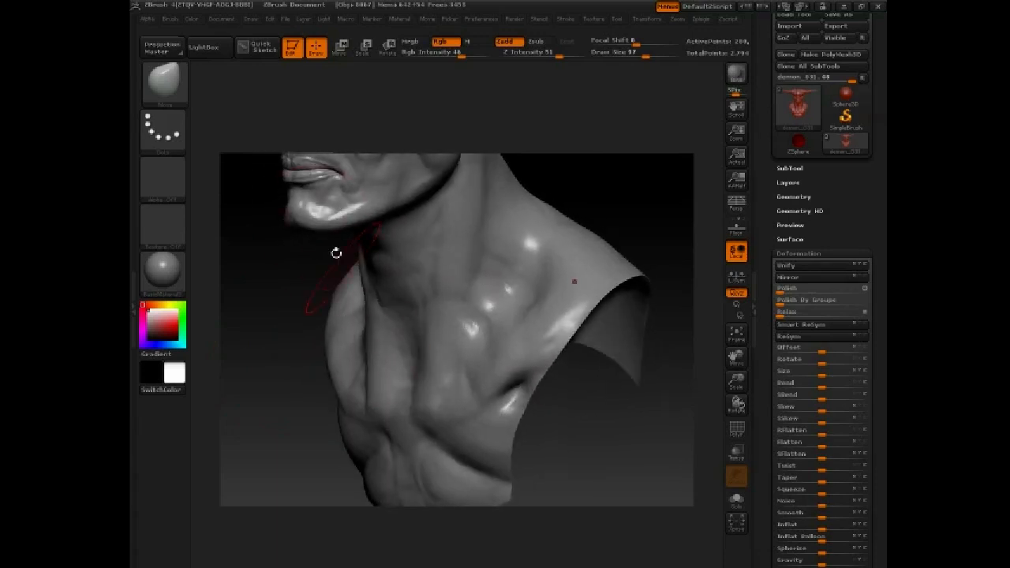
pyautogui.moveTo(287, 342)
pyautogui.mouseDown()
pyautogui.moveTo(295, 355)
pyautogui.moveTo(316, 338)
pyautogui.moveTo(277, 340)
pyautogui.moveTo(294, 328)
pyautogui.mouseUp()
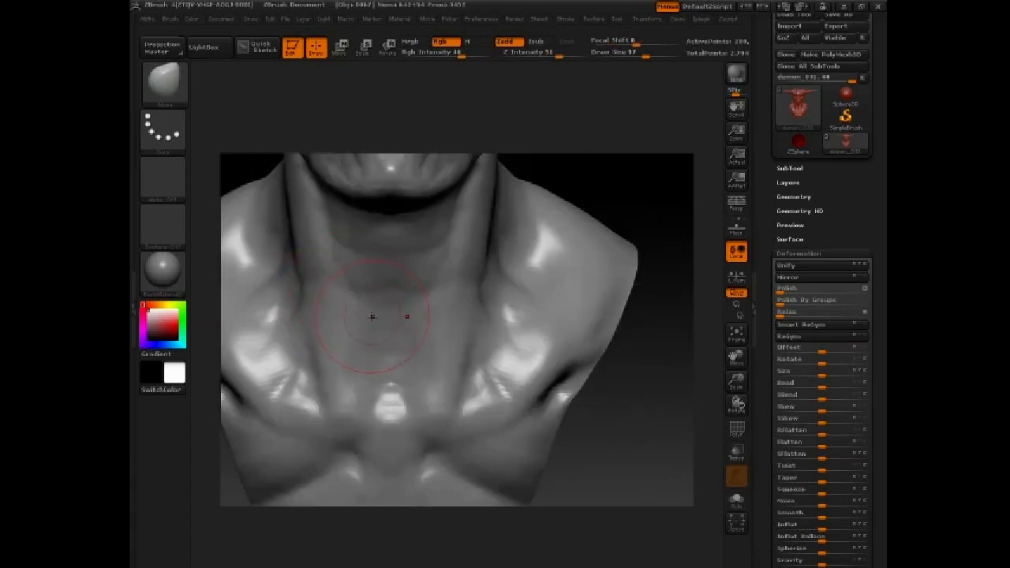
# Turn on perspective and adjust the shoulder silhouette with the Move brush.
pyautogui.moveTo(607, 164)
pyautogui.keyDown('alt'); pyautogui.mouseDown()
pyautogui.moveTo(622, 226)
pyautogui.moveTo(605, 176)
pyautogui.moveTo(607, 133)
pyautogui.mouseUp(); pyautogui.keyUp('alt')
pyautogui.press('space')
pyautogui.click(453, 289)
pyautogui.moveTo(656, 158)
pyautogui.mouseDown()
pyautogui.moveTo(612, 170)
pyautogui.moveTo(589, 250)
pyautogui.moveTo(505, 246)
pyautogui.moveTo(557, 251)
pyautogui.mouseUp()
pyautogui.moveTo(475, 272); pyautogui.dragTo(470, 272)
pyautogui.moveTo(543, 243)
pyautogui.mouseDown()
pyautogui.moveTo(579, 242)
pyautogui.moveTo(586, 280)
pyautogui.moveTo(608, 287)
pyautogui.moveTo(607, 300)
pyautogui.moveTo(565, 249)
pyautogui.moveTo(596, 314)
pyautogui.moveTo(588, 226)
pyautogui.moveTo(587, 303)
pyautogui.moveTo(553, 217)
pyautogui.mouseUp()
# Build up the muscles between neck and shoulder with a ClayTubes brush at draw size 31.
pyautogui.press('b')
pyautogui.press('t')
pyautogui.press('d')
pyautogui.press('space')
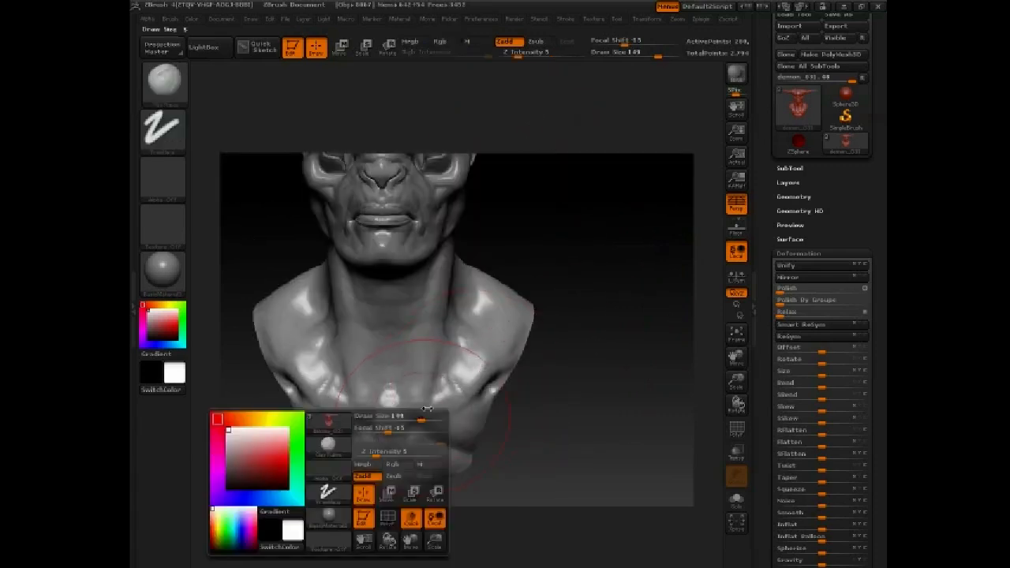
pyautogui.moveTo(425, 427)
pyautogui.mouseDown()
pyautogui.moveTo(395, 427)
pyautogui.moveTo(407, 427)
pyautogui.mouseUp()
pyautogui.press('space')
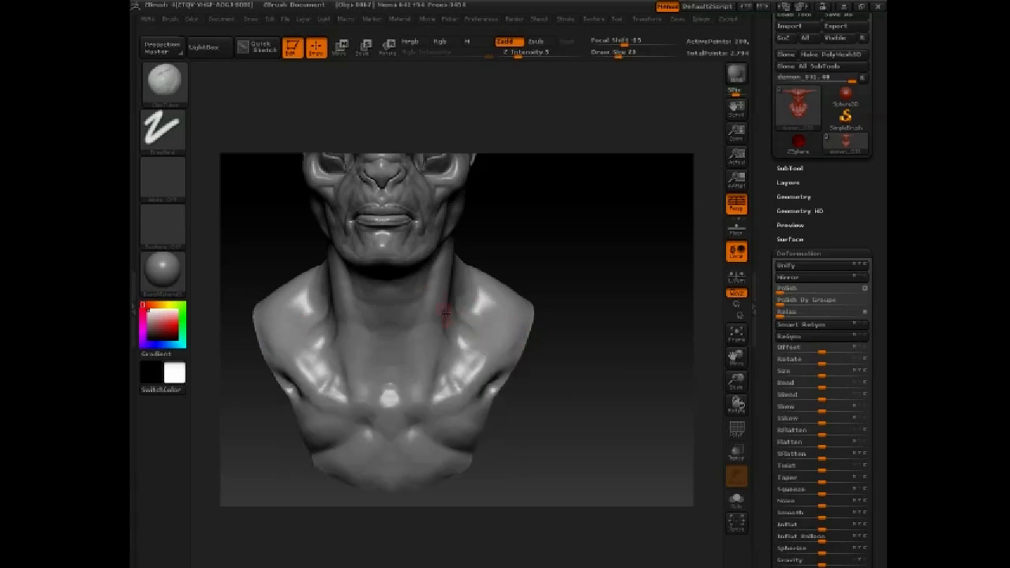
pyautogui.moveTo(519, 235)
pyautogui.mouseDown()
pyautogui.moveTo(594, 353)
pyautogui.moveTo(570, 364)
pyautogui.mouseUp()
pyautogui.moveTo(545, 267)
pyautogui.mouseDown()
pyautogui.moveTo(581, 295)
pyautogui.moveTo(574, 442)
pyautogui.mouseUp()
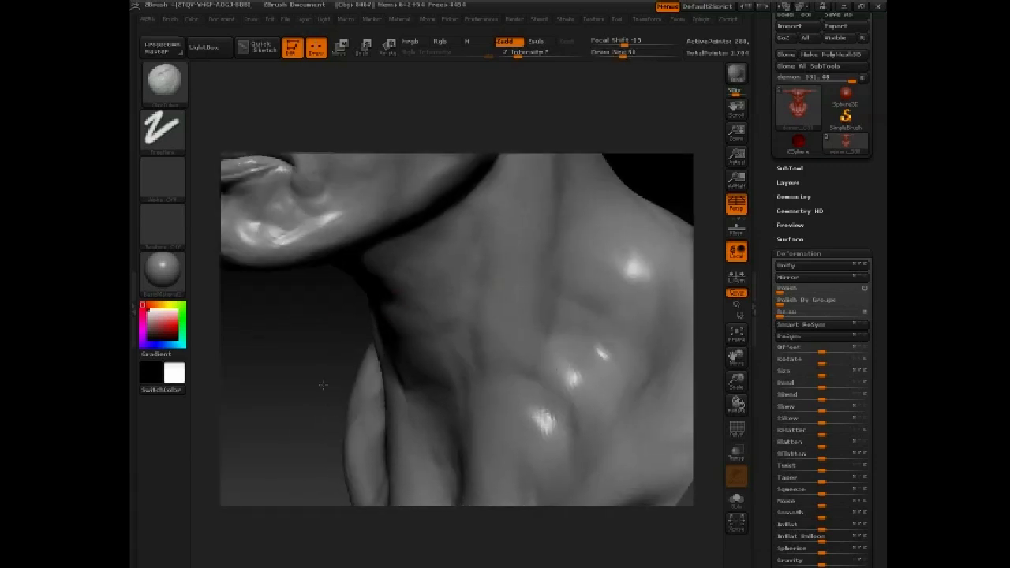
# Work on the cheek and jaw muscles at draw size 48 with a focal shift of -65.
pyautogui.keyDown('alt'); pyautogui.moveTo(323, 382); pyautogui.dragTo(347, 552); pyautogui.keyUp('alt')
pyautogui.press('space')
pyautogui.moveTo(464, 381)
pyautogui.mouseDown()
pyautogui.moveTo(463, 399)
pyautogui.moveTo(500, 392)
pyautogui.moveTo(505, 316)
pyautogui.mouseUp()
pyautogui.keyDown('ctrl'); pyautogui.click(621, 292); pyautogui.keyUp('ctrl')
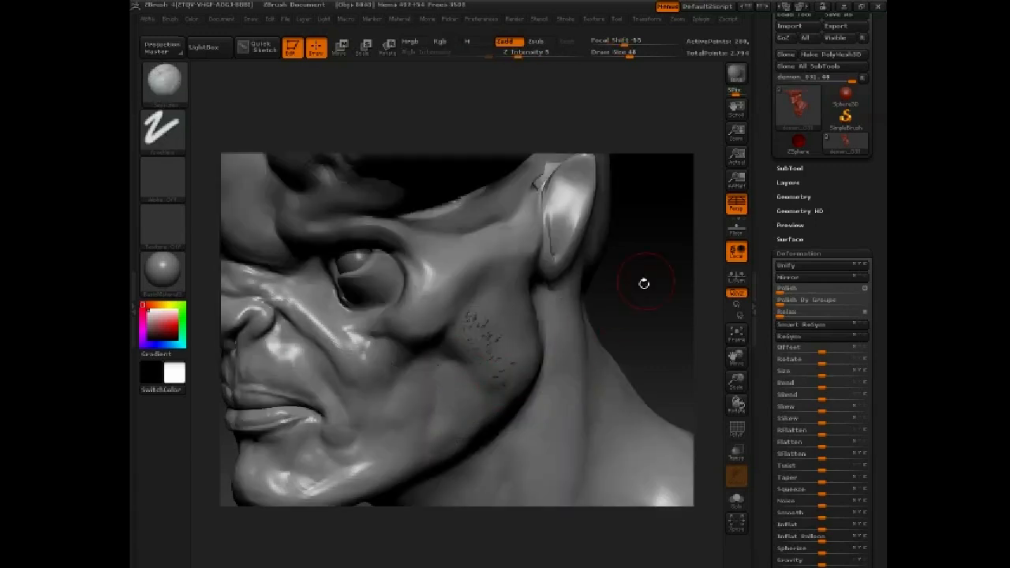
# Carve wrinkles into the forehead and fine grooves along the horns with the Standard brush at draw size 12.
pyautogui.keyDown('alt'); pyautogui.moveTo(643, 282); pyautogui.dragTo(602, 337); pyautogui.keyUp('alt')
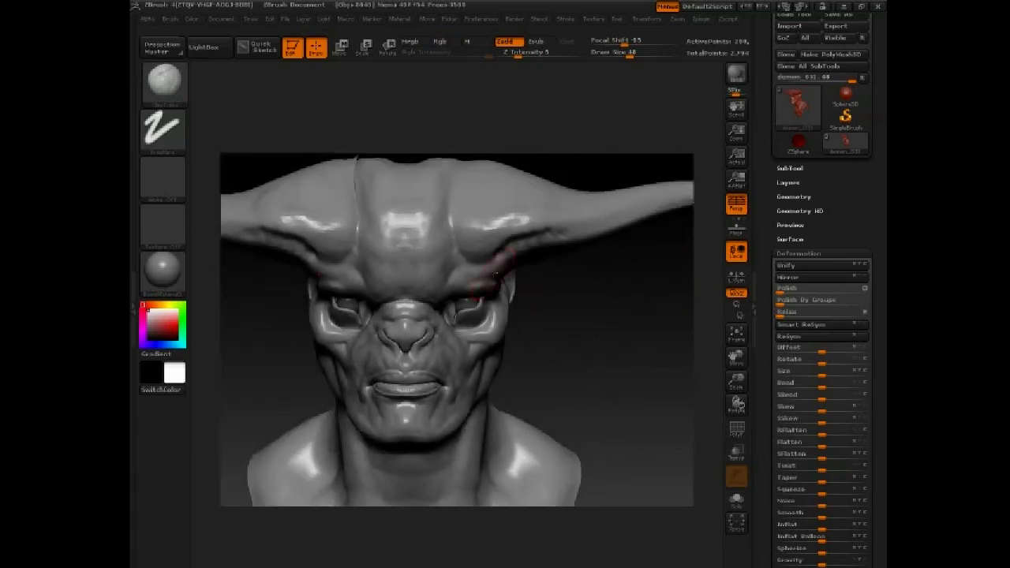
pyautogui.press('b')
pyautogui.press('s')
pyautogui.press('t')
pyautogui.press('space')
pyautogui.click(351, 269)
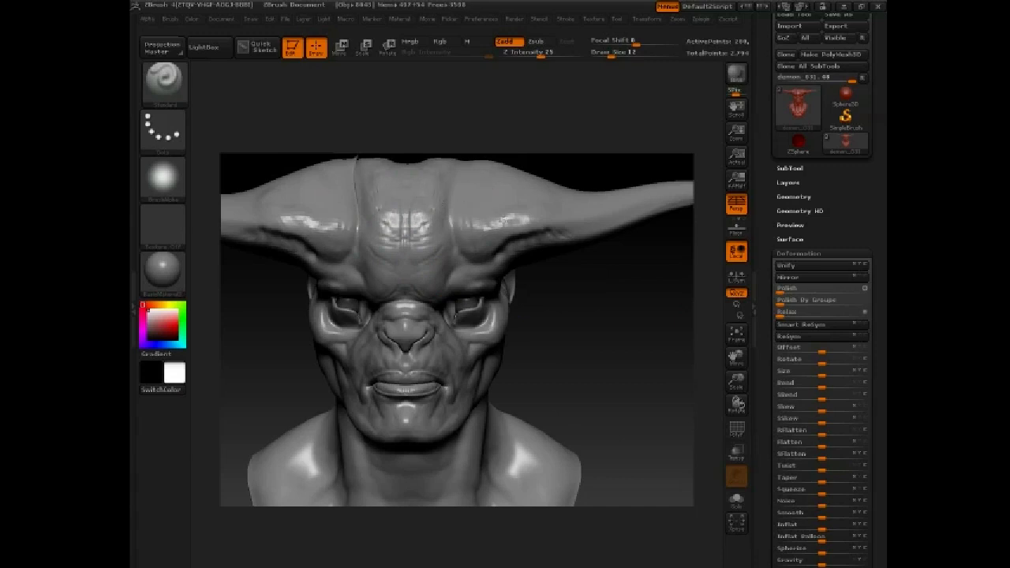
pyautogui.keyDown('alt'); pyautogui.moveTo(631, 247); pyautogui.dragTo(511, 337); pyautogui.keyUp('alt')
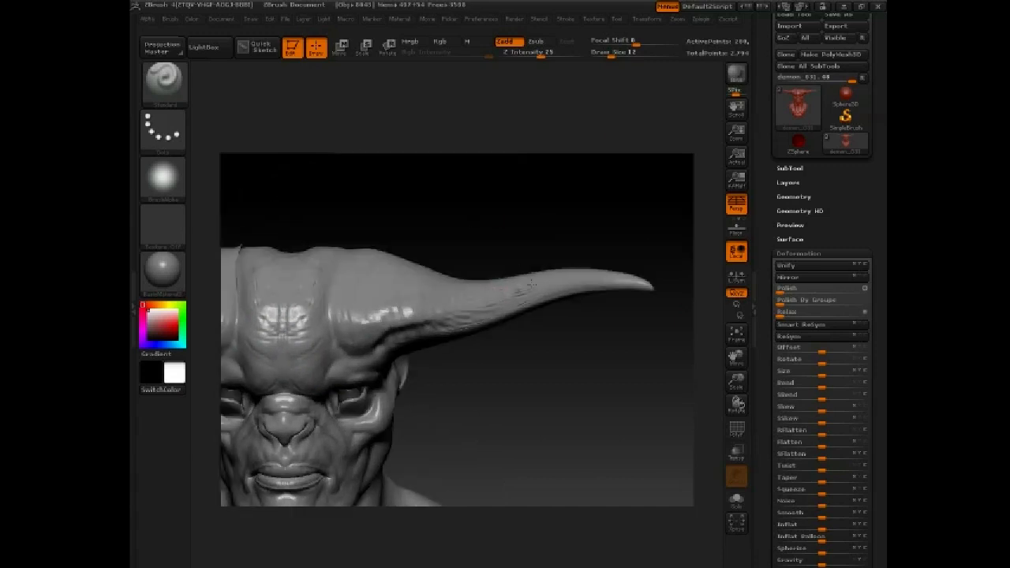
pyautogui.keyDown('alt'); pyautogui.moveTo(584, 384); pyautogui.dragTo(636, 453); pyautogui.keyUp('alt')
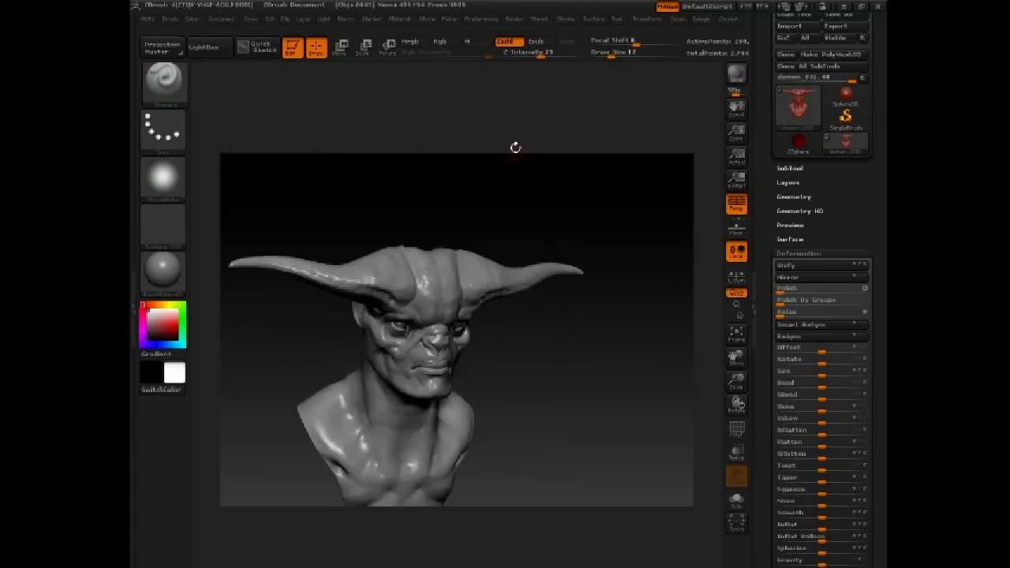
# Adjust the proportions of the nose and mouth with the Move brush at draw size 80, undoing the first stroke.
pyautogui.moveTo(515, 147)
pyautogui.keyDown('alt'); pyautogui.mouseDown()
pyautogui.moveTo(578, 198)
pyautogui.moveTo(640, 304)
pyautogui.moveTo(650, 352)
pyautogui.moveTo(663, 347)
pyautogui.mouseUp(); pyautogui.keyUp('alt')
pyautogui.press('b')
pyautogui.press('m')
pyautogui.press('v')
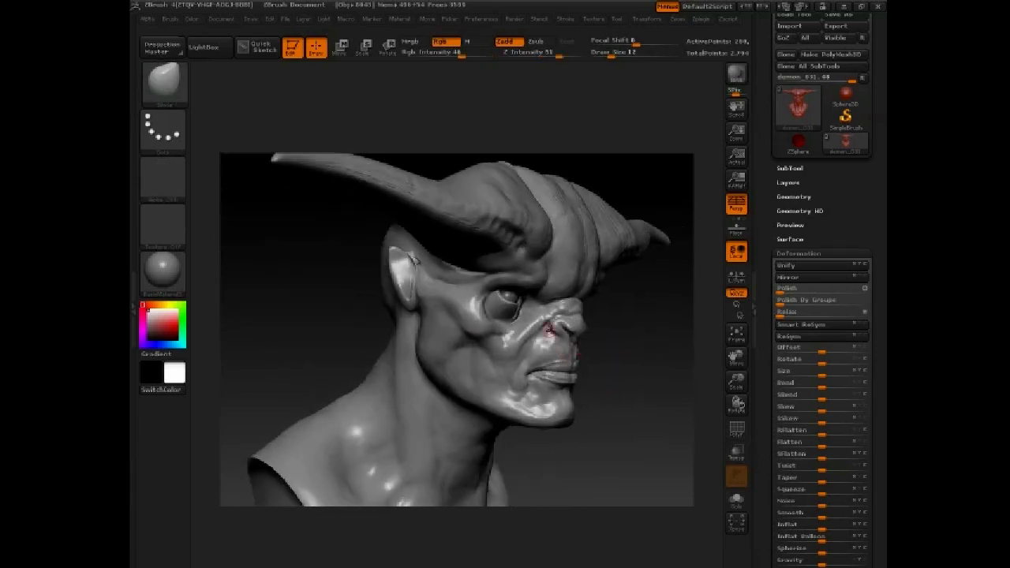
pyautogui.press('space')
pyautogui.moveTo(552, 345)
pyautogui.mouseDown()
pyautogui.moveTo(592, 348)
pyautogui.moveTo(471, 401)
pyautogui.moveTo(491, 385)
pyautogui.moveTo(569, 371)
pyautogui.moveTo(594, 338)
pyautogui.moveTo(593, 354)
pyautogui.moveTo(544, 363)
pyautogui.mouseUp()
pyautogui.hotkey('ctrl', 'z')
pyautogui.press('space')
pyautogui.moveTo(480, 358); pyautogui.dragTo(468, 357)
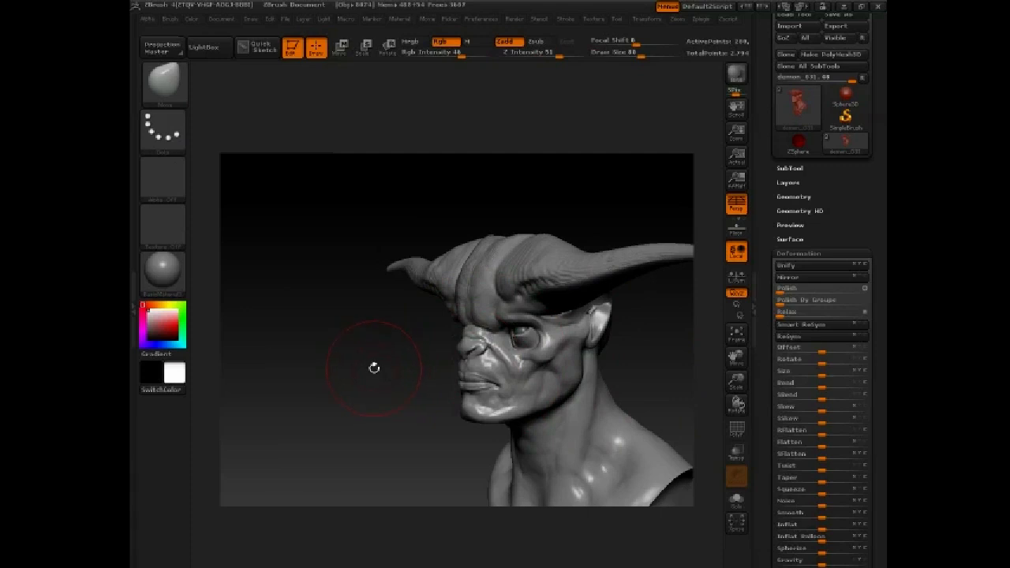
pyautogui.moveTo(368, 371); pyautogui.dragTo(359, 374)
# Convert the bust to a PolyMesh3D and draw it on a cleared canvas in edit mode, framed to fit.
pyautogui.moveTo(848, 201); pyautogui.dragTo(847, 229)
pyautogui.click(833, 78)
pyautogui.click(848, 50)
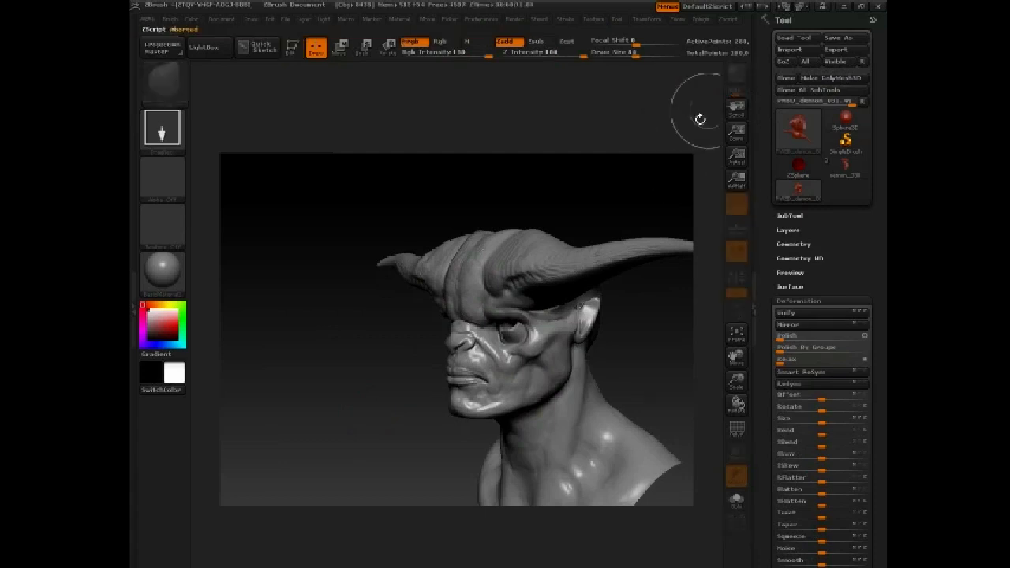
pyautogui.moveTo(588, 197); pyautogui.dragTo(591, 208)
pyautogui.press('t')
pyautogui.hotkey('ctrl', 'n')
pyautogui.press('f')
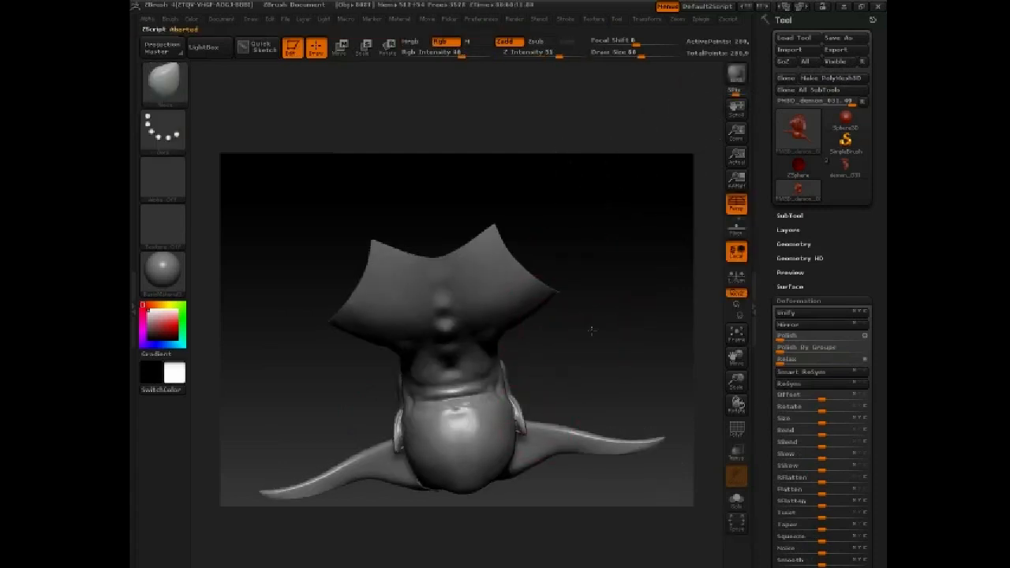
# Snap the bust to an upright front view and save it as a ZTool in the demon folder.
pyautogui.keyDown('shift'); pyautogui.moveTo(591, 329); pyautogui.dragTo(591, 205); pyautogui.keyUp('shift')
pyautogui.press('f')
pyautogui.click(846, 38)
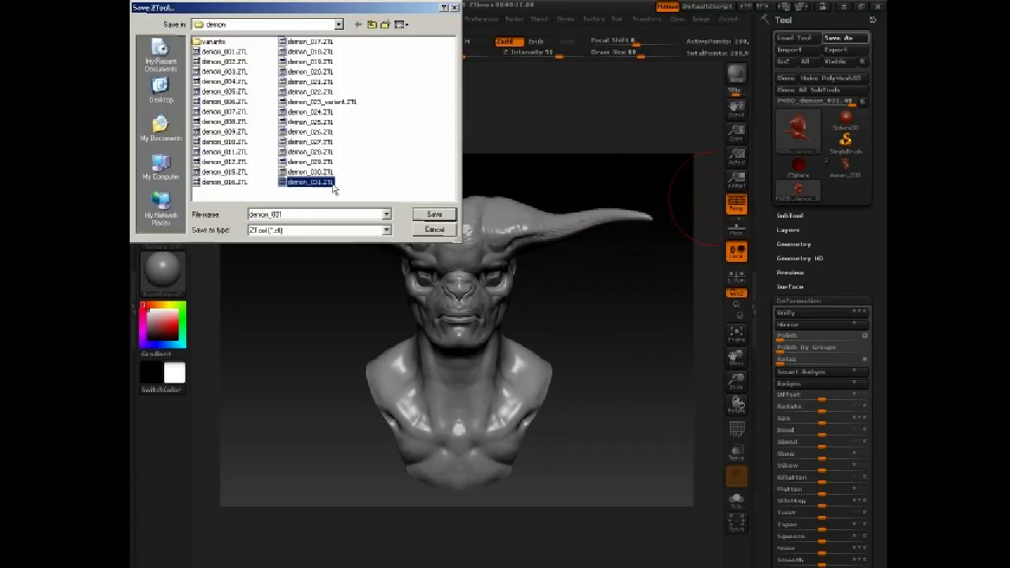
pyautogui.press('Return')
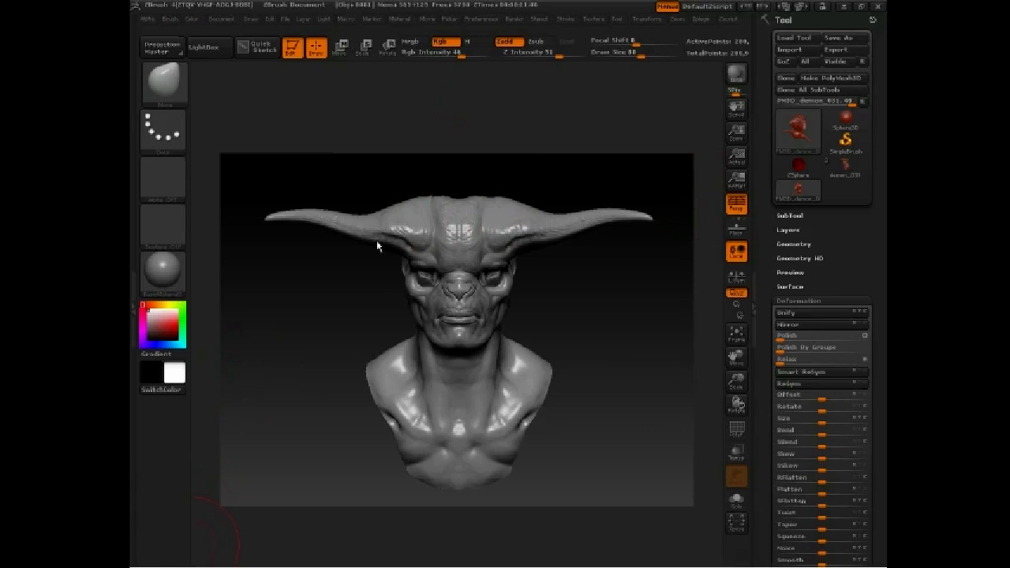
# Subdivide the bust's geometry for finer detail.
pyautogui.moveTo(334, 313)
pyautogui.mouseDown()
pyautogui.moveTo(333, 458)
pyautogui.moveTo(343, 319)
pyautogui.mouseUp()
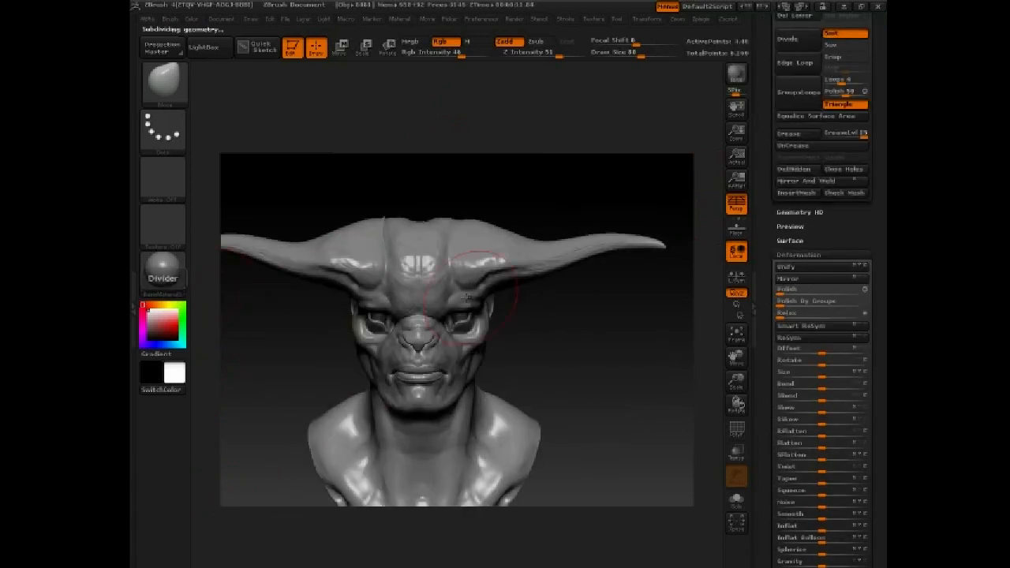
pyautogui.keyDown('alt'); pyautogui.moveTo(494, 162); pyautogui.dragTo(511, 199); pyautogui.keyUp('alt')
pyautogui.moveTo(511, 199)
pyautogui.keyDown('alt'); pyautogui.mouseDown()
pyautogui.moveTo(454, 316)
pyautogui.moveTo(438, 320)
pyautogui.moveTo(451, 317)
pyautogui.moveTo(489, 213)
pyautogui.mouseUp(); pyautogui.keyUp('alt')
# Sculpt a row of knobs along the horn's lower ridge above the brow with the Standard brush at draw size 22.
pyautogui.press('b')
pyautogui.press('s')
pyautogui.press('t')
pyautogui.press('space')
pyautogui.press('space')
pyautogui.keyDown('alt'); pyautogui.moveTo(490, 213); pyautogui.dragTo(499, 272); pyautogui.keyUp('alt')
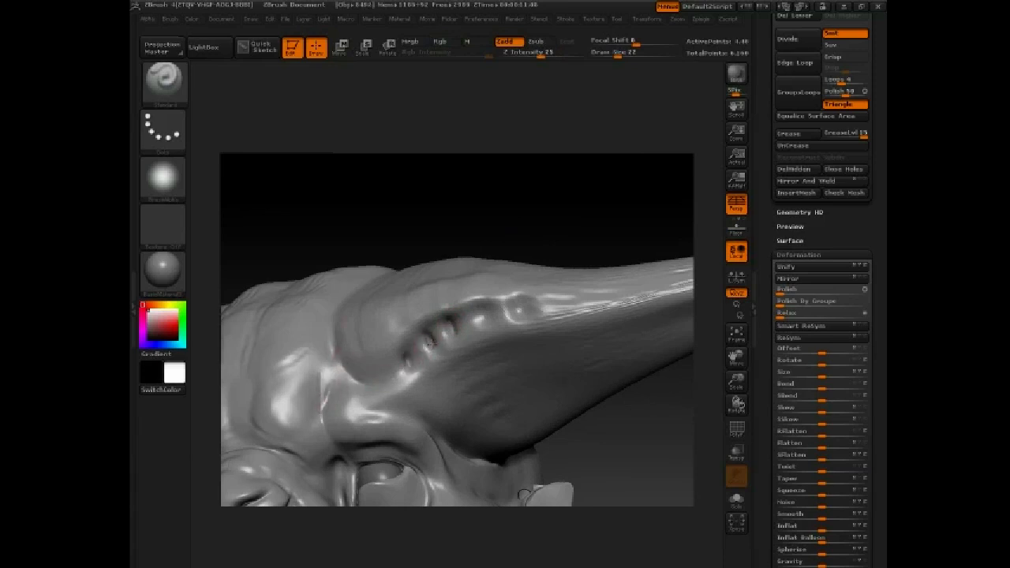
pyautogui.moveTo(520, 308); pyautogui.dragTo(527, 205)
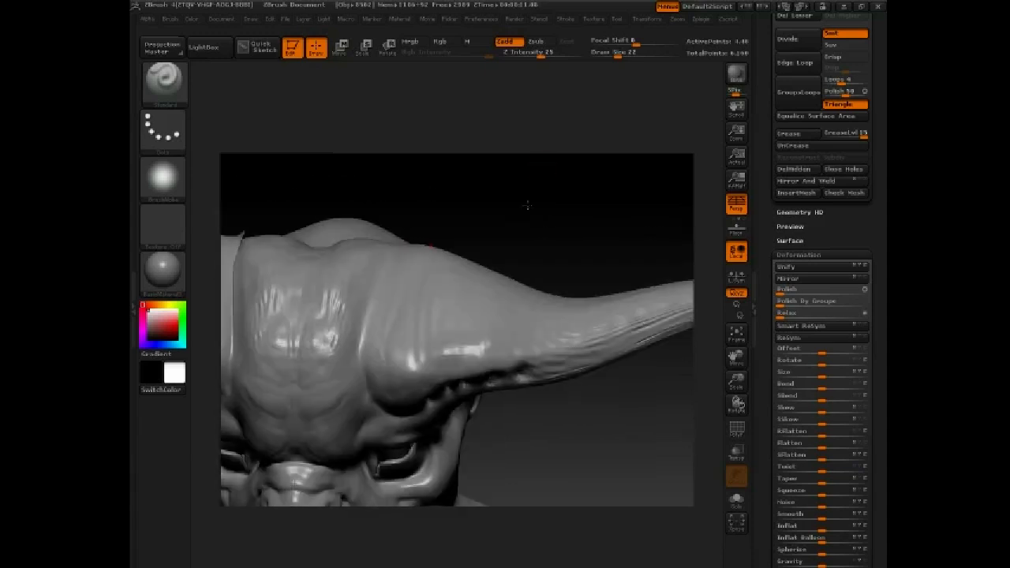
# Carve ring-like grooves across the front of the horn from its base outward with the Standard brush at draw size 15.
pyautogui.moveTo(402, 270)
pyautogui.mouseDown()
pyautogui.moveTo(389, 366)
pyautogui.moveTo(411, 371)
pyautogui.mouseUp()
pyautogui.press('space')
pyautogui.moveTo(425, 278); pyautogui.dragTo(450, 381)
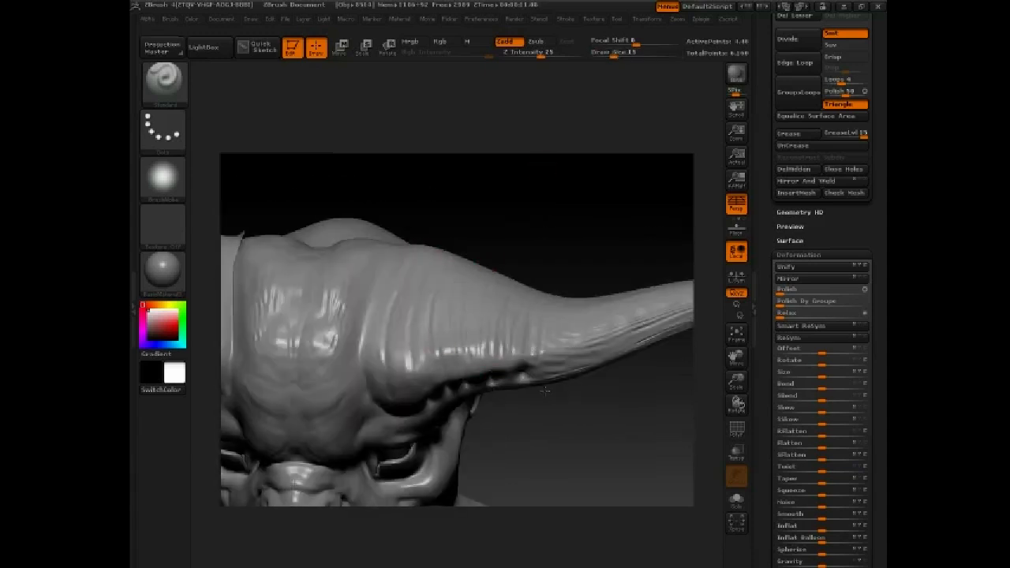
pyautogui.moveTo(545, 390)
pyautogui.mouseDown()
pyautogui.moveTo(486, 228)
pyautogui.moveTo(430, 281)
pyautogui.moveTo(491, 249)
pyautogui.mouseUp()
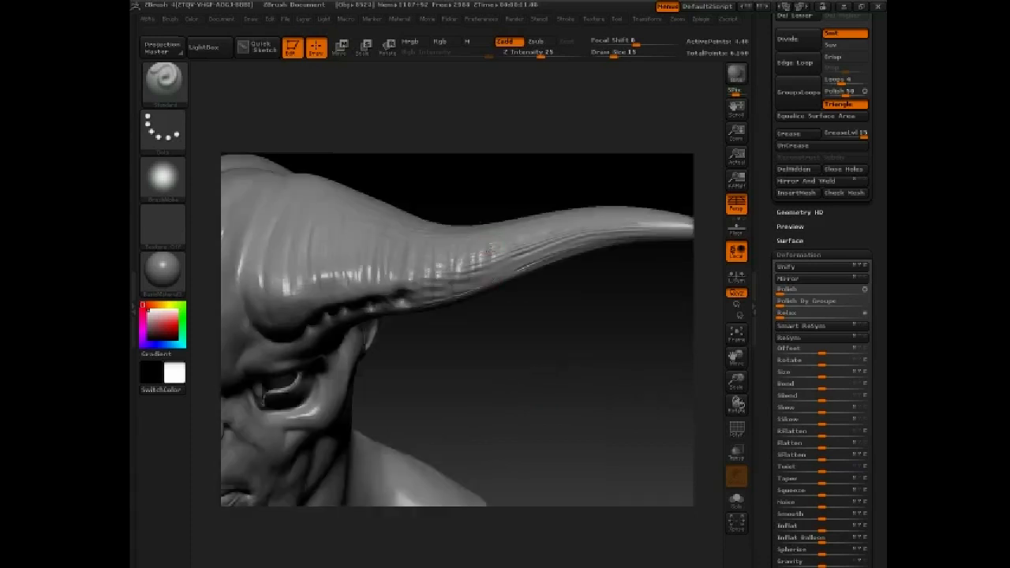
pyautogui.moveTo(564, 206); pyautogui.dragTo(467, 320)
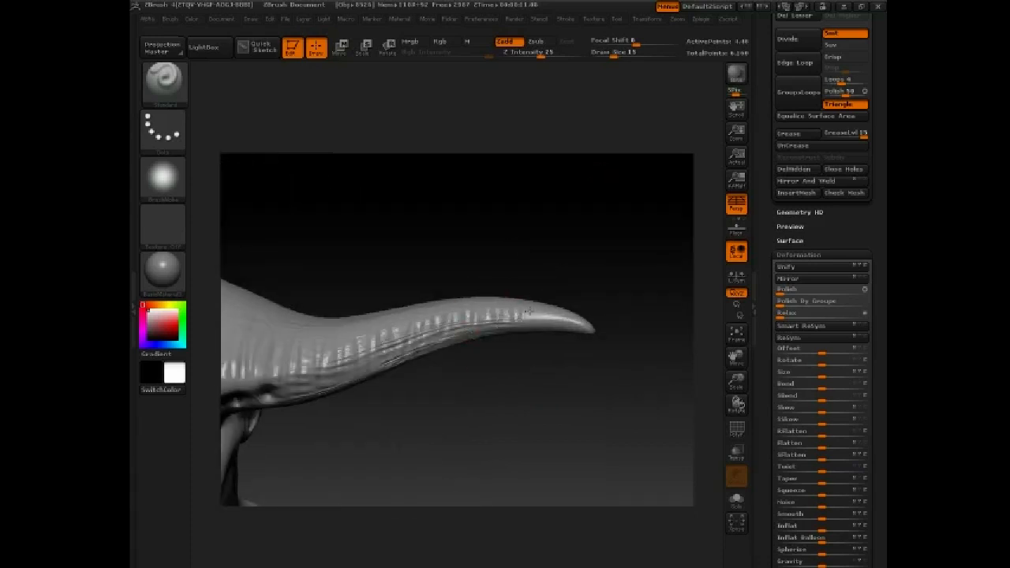
# Continue the ring grooves around the horn's tip with the Standard brush at draw size 15.
pyautogui.moveTo(554, 430); pyautogui.dragTo(530, 386)
pyautogui.moveTo(578, 221)
pyautogui.mouseDown()
pyautogui.moveTo(557, 237)
pyautogui.moveTo(579, 210)
pyautogui.moveTo(563, 241)
pyautogui.moveTo(566, 300)
pyautogui.moveTo(521, 212)
pyautogui.moveTo(537, 289)
pyautogui.moveTo(589, 405)
pyautogui.mouseUp()
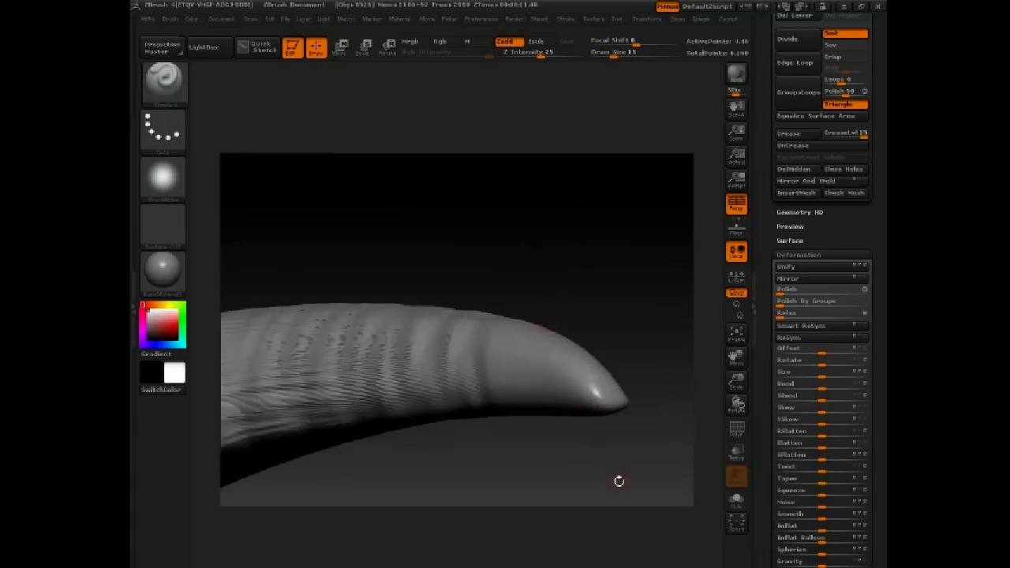
pyautogui.moveTo(654, 434)
pyautogui.mouseDown()
pyautogui.moveTo(624, 426)
pyautogui.moveTo(572, 367)
pyautogui.mouseUp()
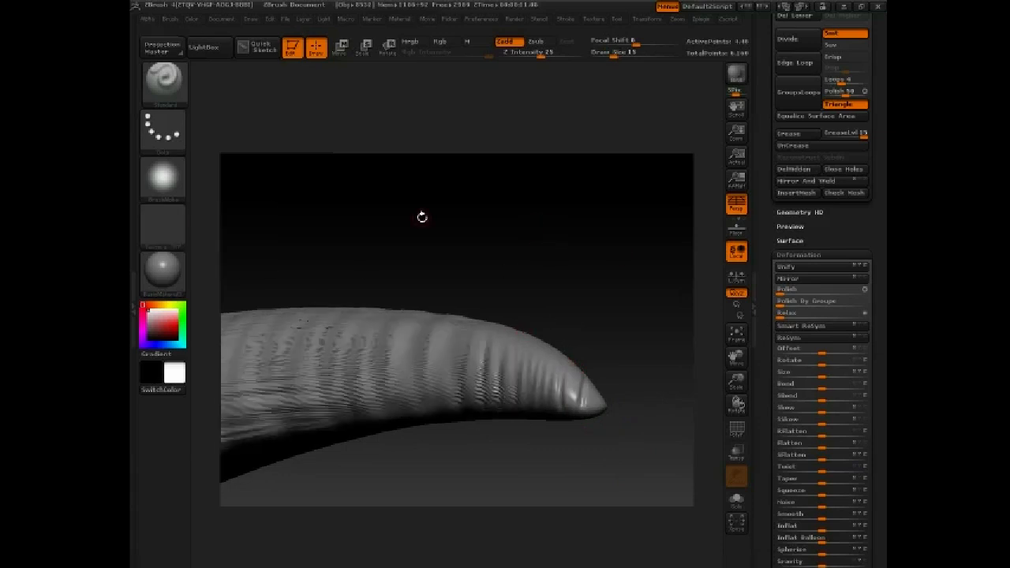
pyautogui.click(501, 280)
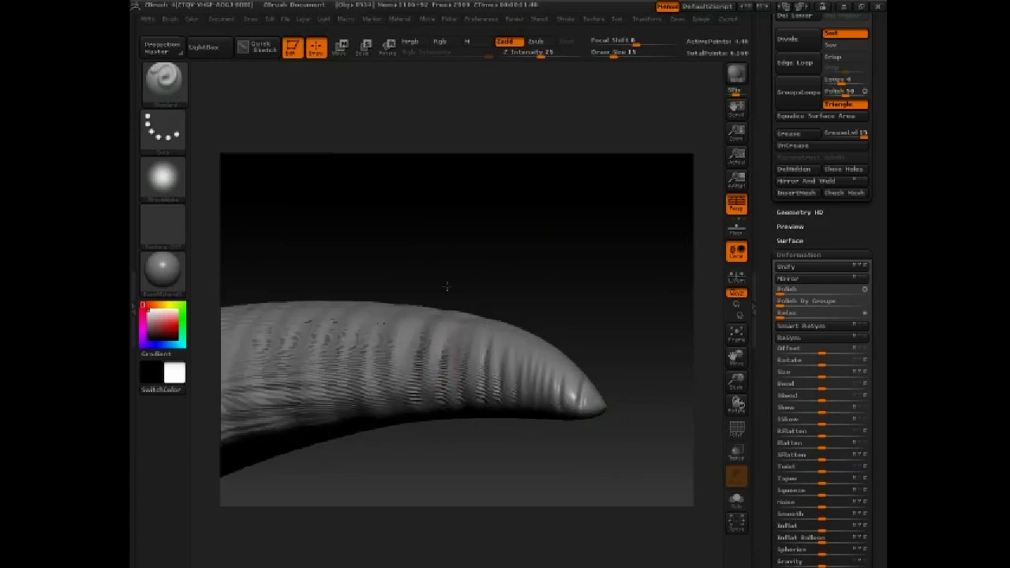
# Carve ring grooves across the horn's underside toward its rear edge with the Standard brush at draw size 25.
pyautogui.keyDown('alt'); pyautogui.moveTo(447, 285); pyautogui.dragTo(409, 322); pyautogui.keyUp('alt')
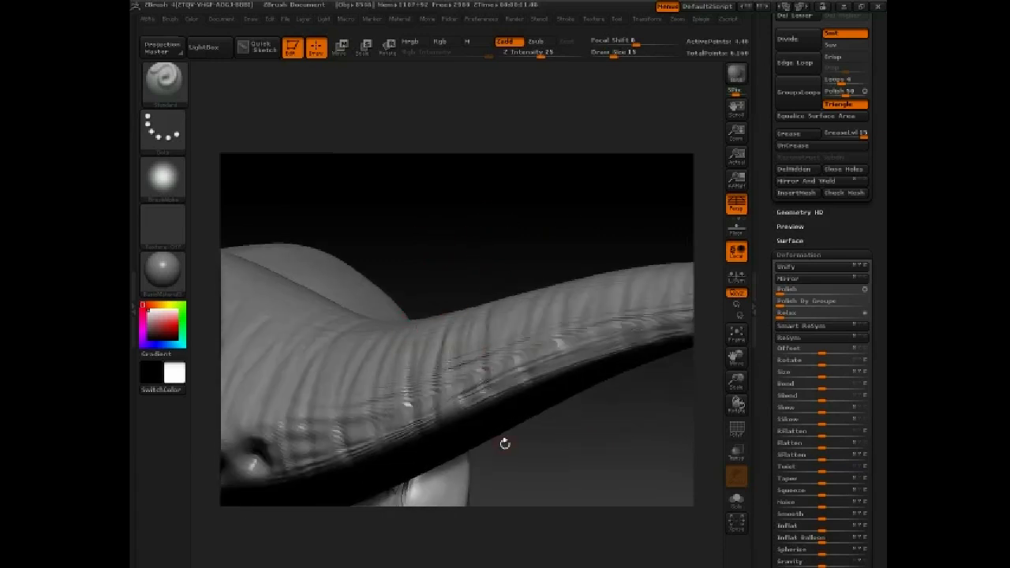
pyautogui.moveTo(505, 444); pyautogui.dragTo(478, 453)
pyautogui.moveTo(483, 414); pyautogui.dragTo(544, 505)
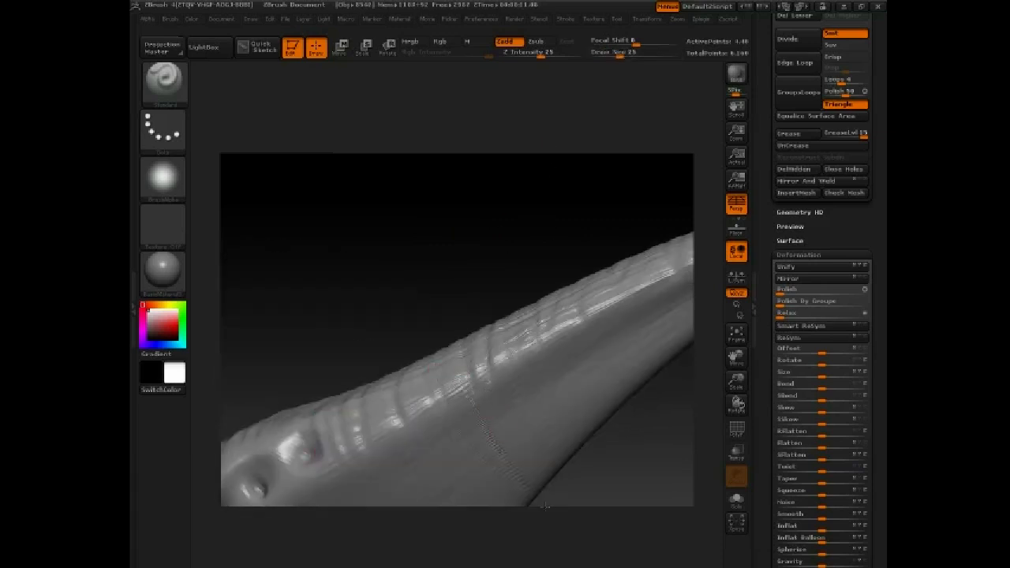
pyautogui.moveTo(483, 266)
pyautogui.mouseDown()
pyautogui.moveTo(415, 210)
pyautogui.moveTo(418, 236)
pyautogui.mouseUp()
pyautogui.moveTo(404, 341); pyautogui.dragTo(499, 450)
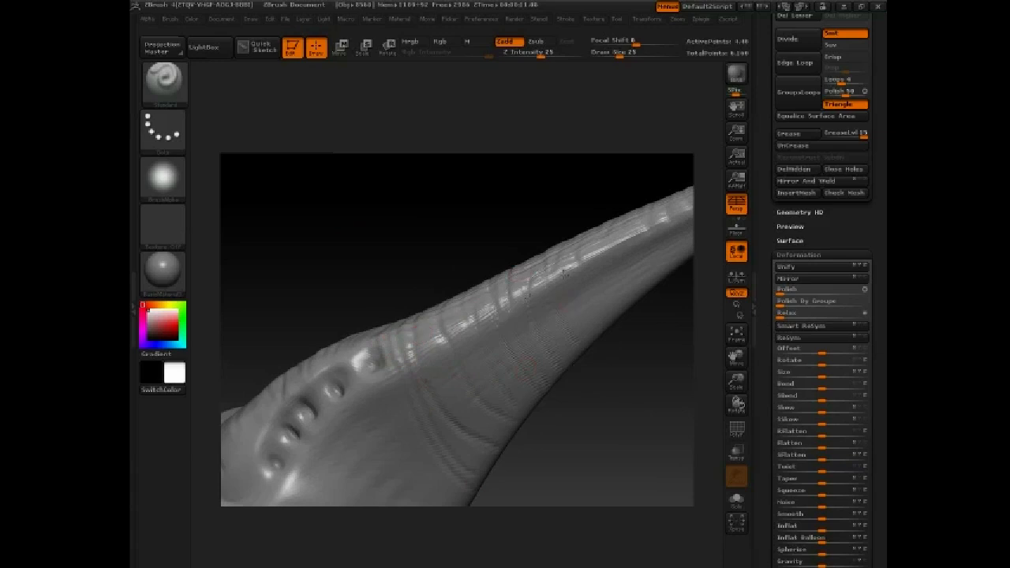
pyautogui.moveTo(422, 380); pyautogui.dragTo(539, 340)
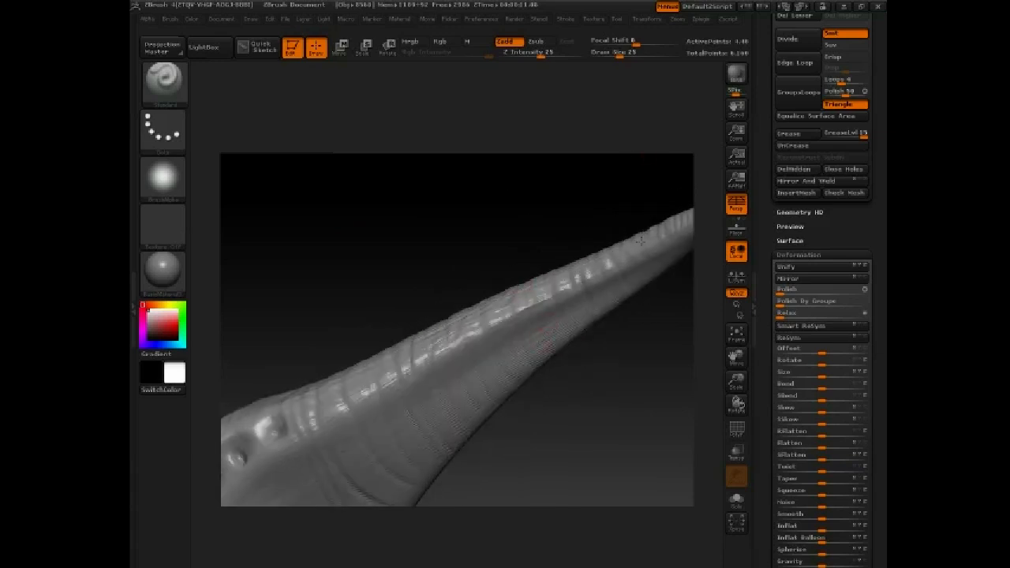
# Continue the ring grooves around the back and base of the horn with the Standard brush at draw size 25.
pyautogui.moveTo(641, 240); pyautogui.dragTo(454, 314)
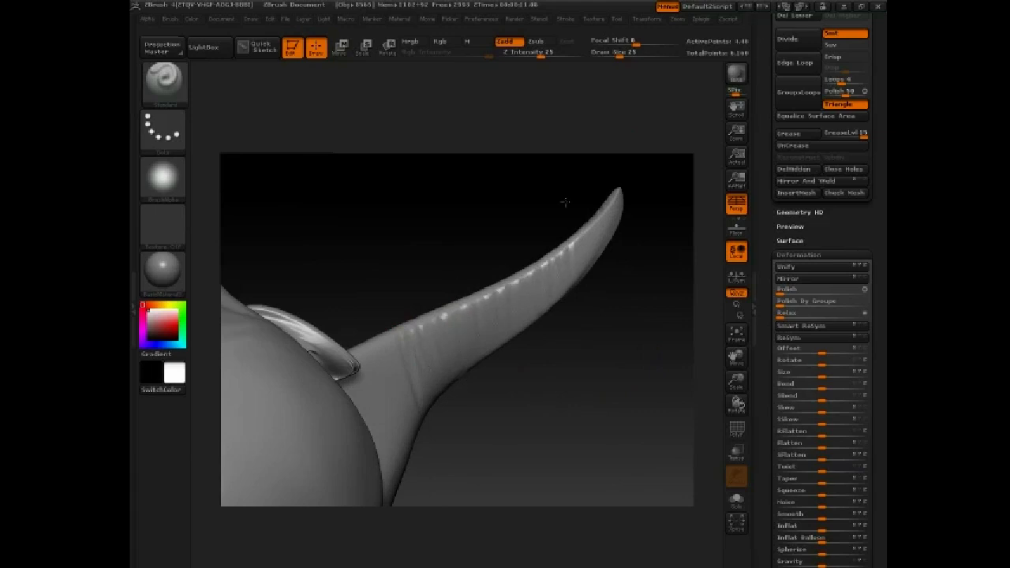
pyautogui.moveTo(405, 415); pyautogui.dragTo(366, 453)
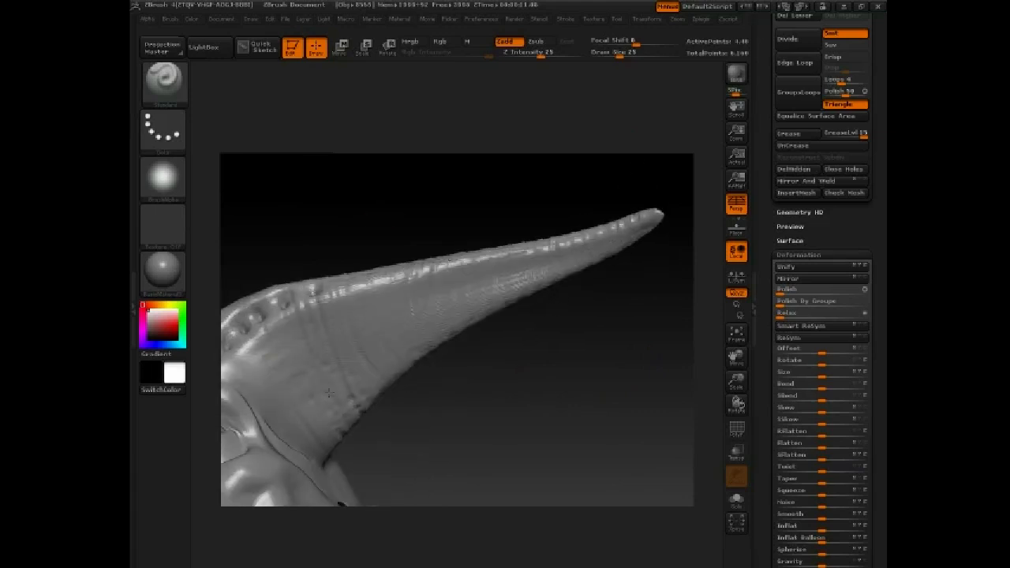
pyautogui.moveTo(285, 347); pyautogui.dragTo(493, 303)
pyautogui.moveTo(509, 229); pyautogui.dragTo(358, 220)
# Paint a mask band around the base of the horn above the brow at draw size 44.
pyautogui.moveTo(622, 214)
pyautogui.keyDown('alt'); pyautogui.mouseDown(button='right')
pyautogui.moveTo(589, 165)
pyautogui.moveTo(671, 255)
pyautogui.mouseUp(button='right'); pyautogui.keyUp('alt')
pyautogui.press(']')
pyautogui.moveTo(611, 178)
pyautogui.mouseDown(button='right')
pyautogui.moveTo(430, 315)
pyautogui.moveTo(404, 280)
pyautogui.moveTo(438, 313)
pyautogui.mouseUp(button='right')
pyautogui.press('[')
pyautogui.keyDown('ctrl'); pyautogui.moveTo(438, 314); pyautogui.dragTo(461, 339, button='right'); pyautogui.keyUp('ctrl')
pyautogui.moveTo(444, 310)
pyautogui.keyDown('ctrl'); pyautogui.mouseDown()
pyautogui.moveTo(428, 320)
pyautogui.moveTo(438, 393)
pyautogui.moveTo(450, 309)
pyautogui.mouseUp(); pyautogui.keyUp('ctrl')
pyautogui.moveTo(506, 245); pyautogui.dragTo(542, 207)
pyautogui.keyDown('ctrl'); pyautogui.moveTo(430, 347); pyautogui.dragTo(412, 381); pyautogui.keyUp('ctrl')
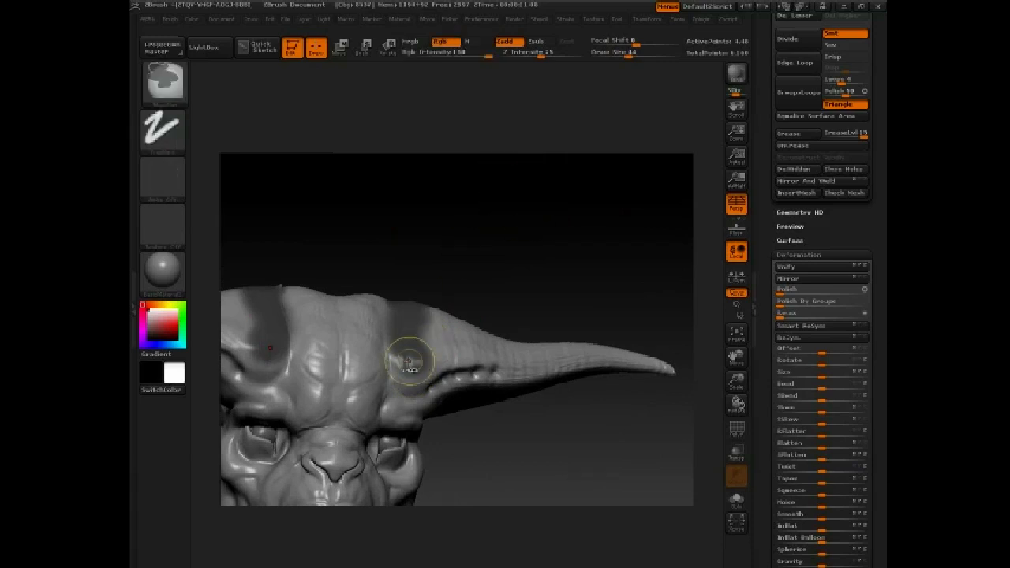
# Invert the mask and pull the outer edge of the base band outward with the Move brush to form a raised plate.
pyautogui.keyDown('ctrl'); pyautogui.click(494, 257); pyautogui.keyUp('ctrl')
pyautogui.moveTo(494, 257); pyautogui.dragTo(488, 339)
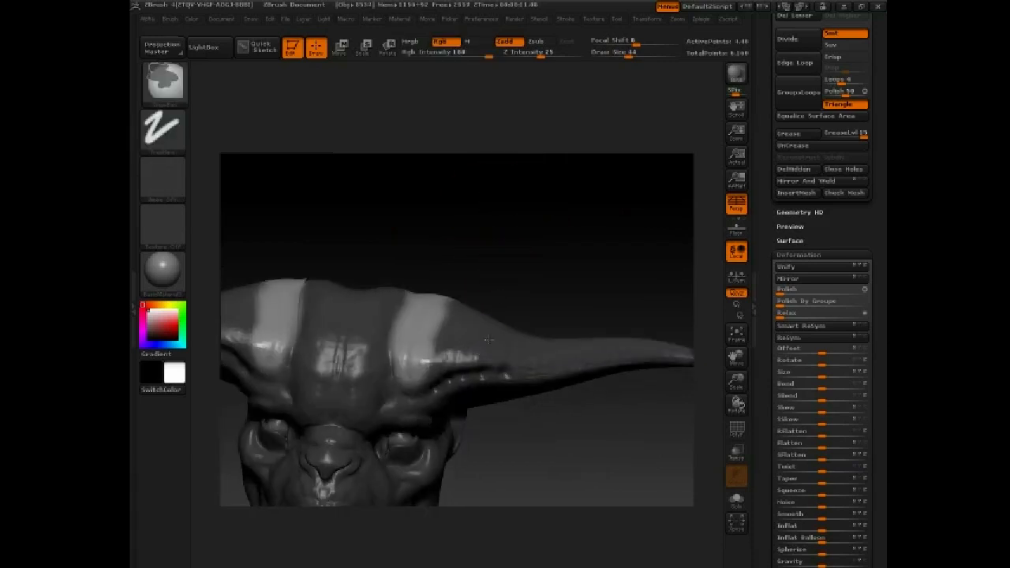
pyautogui.moveTo(509, 284)
pyautogui.mouseDown()
pyautogui.moveTo(467, 324)
pyautogui.moveTo(469, 294)
pyautogui.moveTo(461, 335)
pyautogui.mouseUp()
pyautogui.keyDown('shift'); pyautogui.moveTo(436, 296); pyautogui.dragTo(442, 337); pyautogui.keyUp('shift')
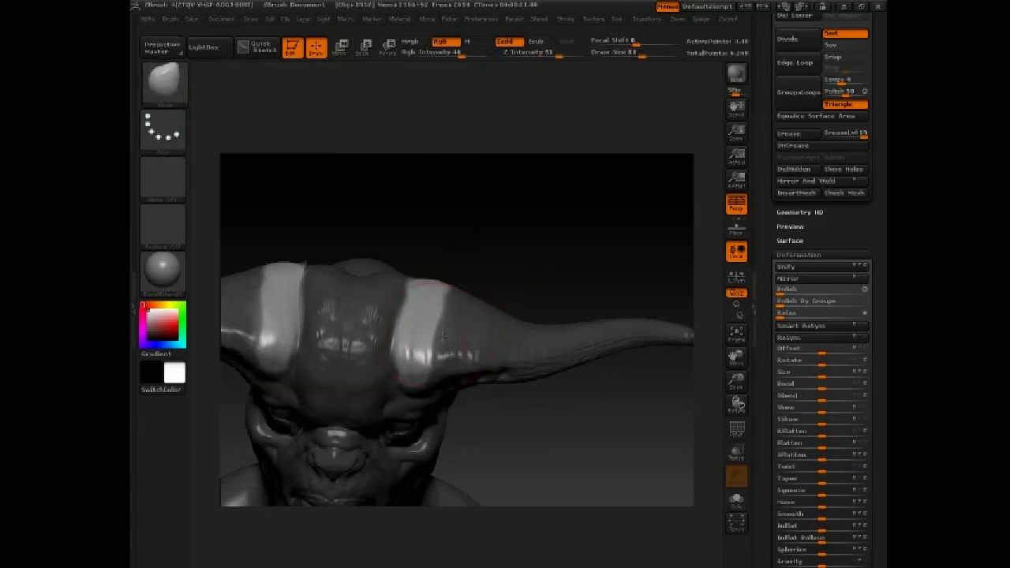
pyautogui.moveTo(478, 266); pyautogui.dragTo(482, 251)
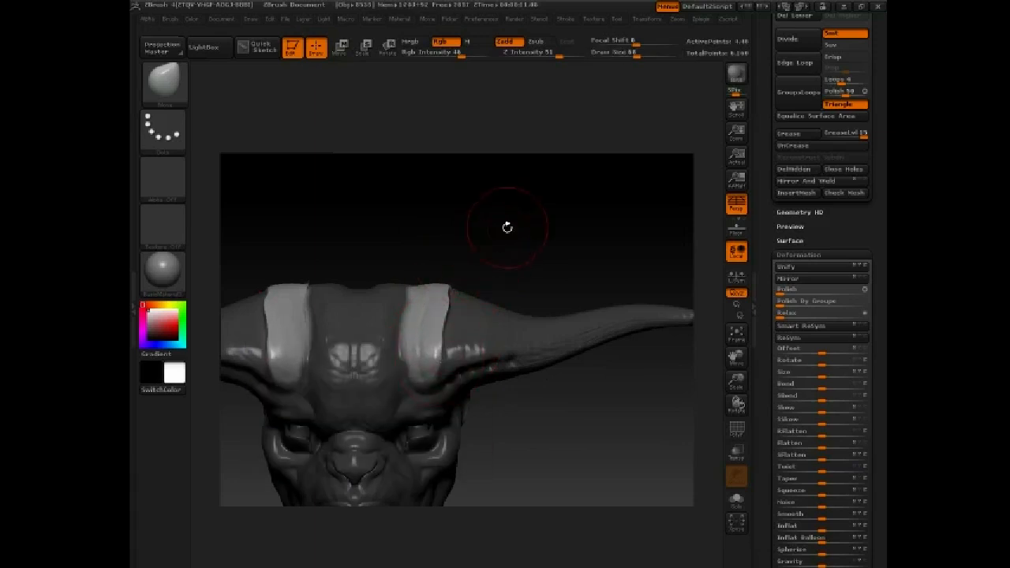
pyautogui.moveTo(508, 228); pyautogui.dragTo(431, 389)
# Invert the mask back and mask a second band farther out on the horn, including its underside, at draw size 44.
pyautogui.hotkey('ctrl', 'i')
pyautogui.press('space')
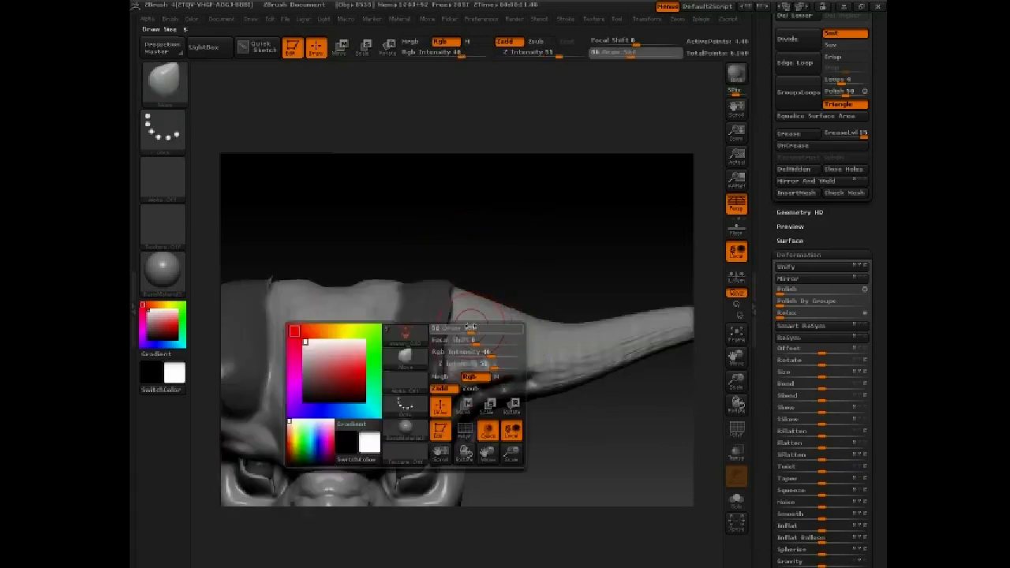
pyautogui.click(469, 331)
pyautogui.keyDown('ctrl'); pyautogui.moveTo(497, 339); pyautogui.dragTo(504, 321); pyautogui.keyUp('ctrl')
pyautogui.moveTo(473, 373)
pyautogui.keyDown('ctrl'); pyautogui.keyDown('alt'); pyautogui.mouseDown()
pyautogui.moveTo(472, 336)
pyautogui.moveTo(505, 351)
pyautogui.moveTo(506, 369)
pyautogui.mouseUp(); pyautogui.keyUp('alt'); pyautogui.keyUp('ctrl')
pyautogui.moveTo(532, 251); pyautogui.dragTo(551, 150)
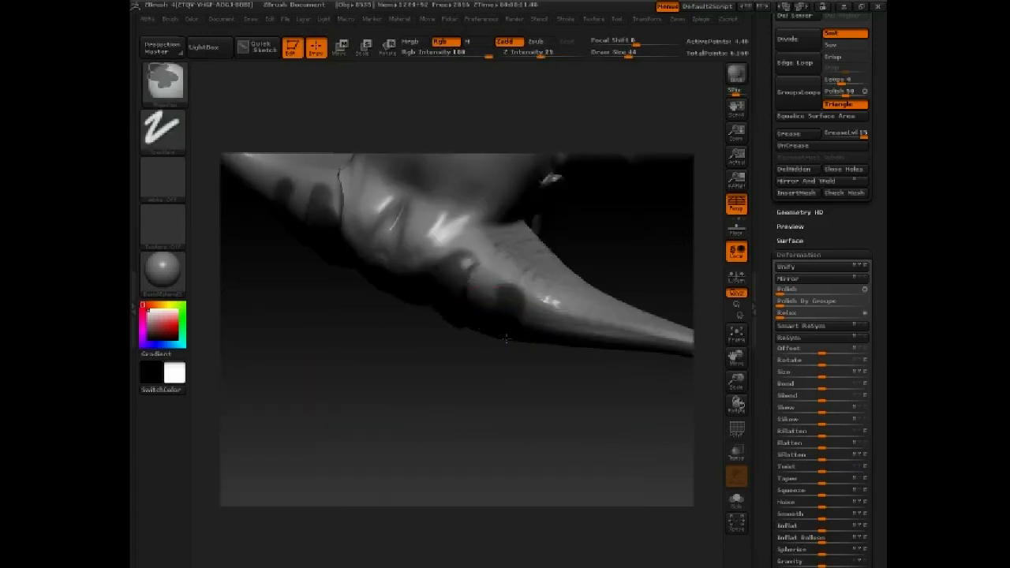
pyautogui.moveTo(507, 293)
pyautogui.keyDown('ctrl'); pyautogui.mouseDown()
pyautogui.moveTo(533, 288)
pyautogui.moveTo(492, 265)
pyautogui.mouseUp(); pyautogui.keyUp('ctrl')
# Complete the second mask band across the front of the horn at draw size 38.
pyautogui.press('space')
pyautogui.click(472, 295)
pyautogui.moveTo(505, 379); pyautogui.dragTo(496, 482)
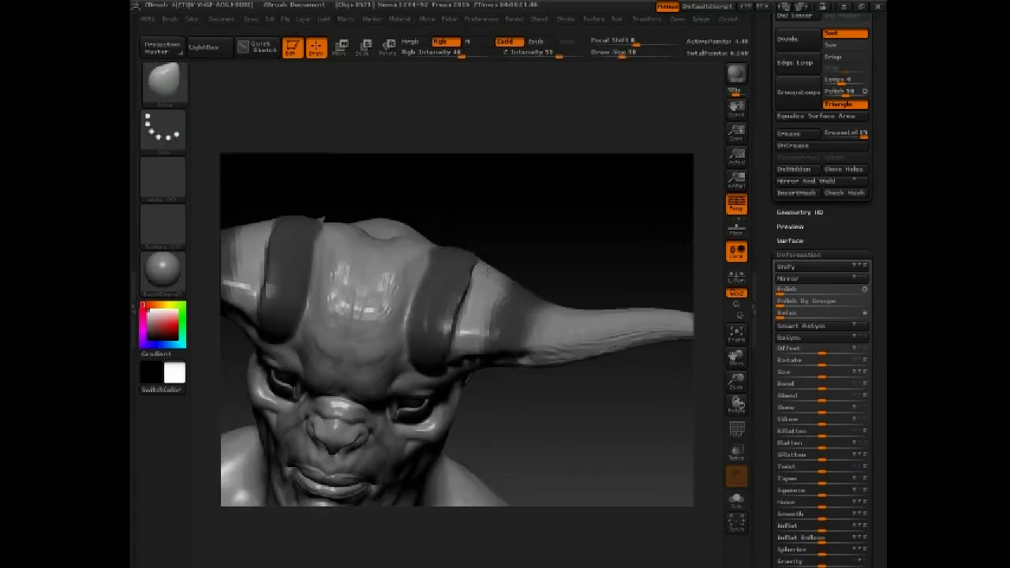
pyautogui.hotkey('ctrl', 'i')
pyautogui.keyDown('ctrl'); pyautogui.click(541, 263); pyautogui.keyUp('ctrl')
pyautogui.keyDown('ctrl'); pyautogui.moveTo(513, 322); pyautogui.dragTo(521, 301); pyautogui.keyUp('ctrl')
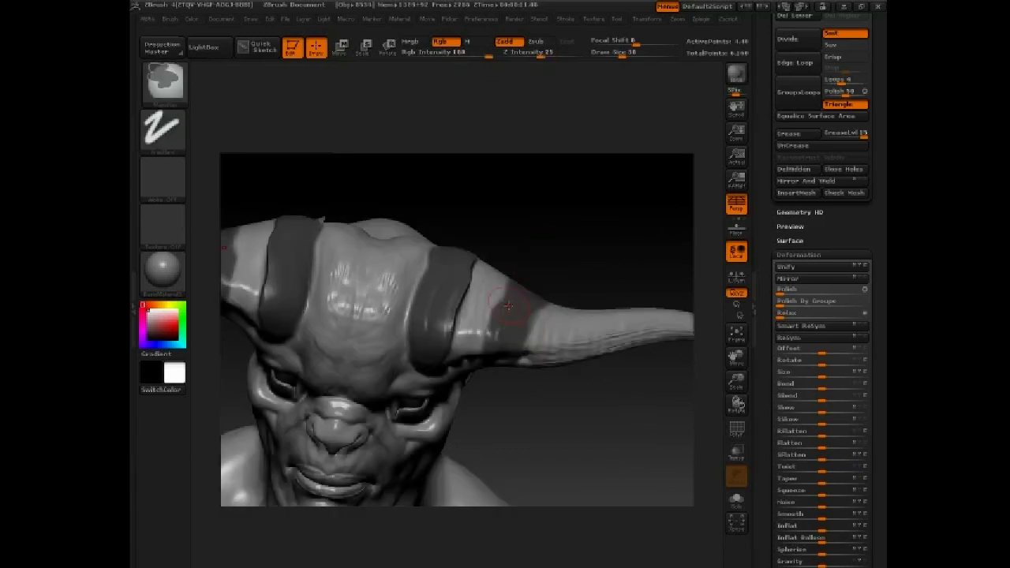
# Pull the outer edges of the second and third horn plates outward with the Move brush, inverting the mask between them.
pyautogui.press('space')
pyautogui.click(485, 339)
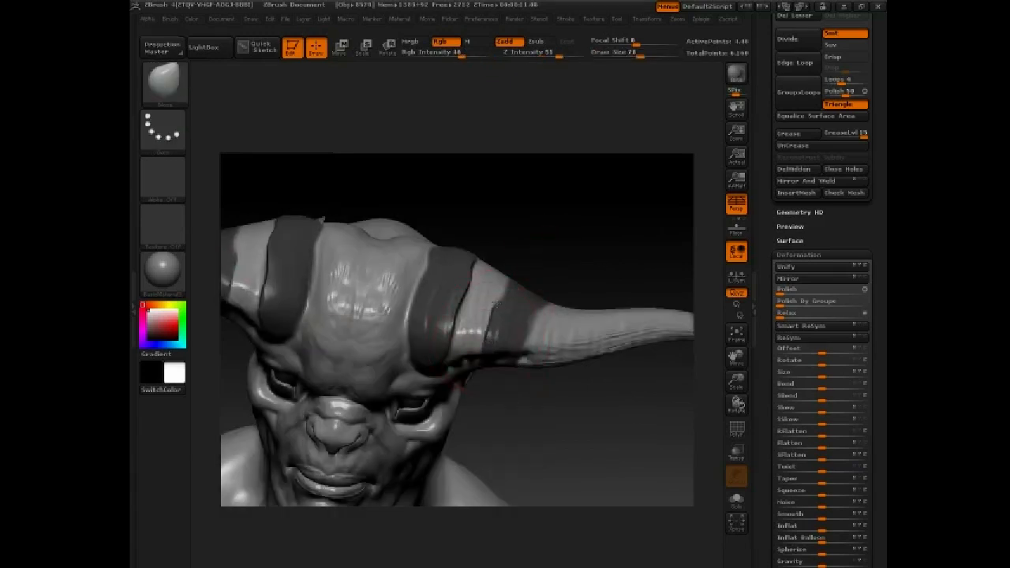
pyautogui.press('space')
pyautogui.click(499, 291)
pyautogui.keyDown('ctrl'); pyautogui.moveTo(485, 325); pyautogui.dragTo(491, 330); pyautogui.keyUp('ctrl')
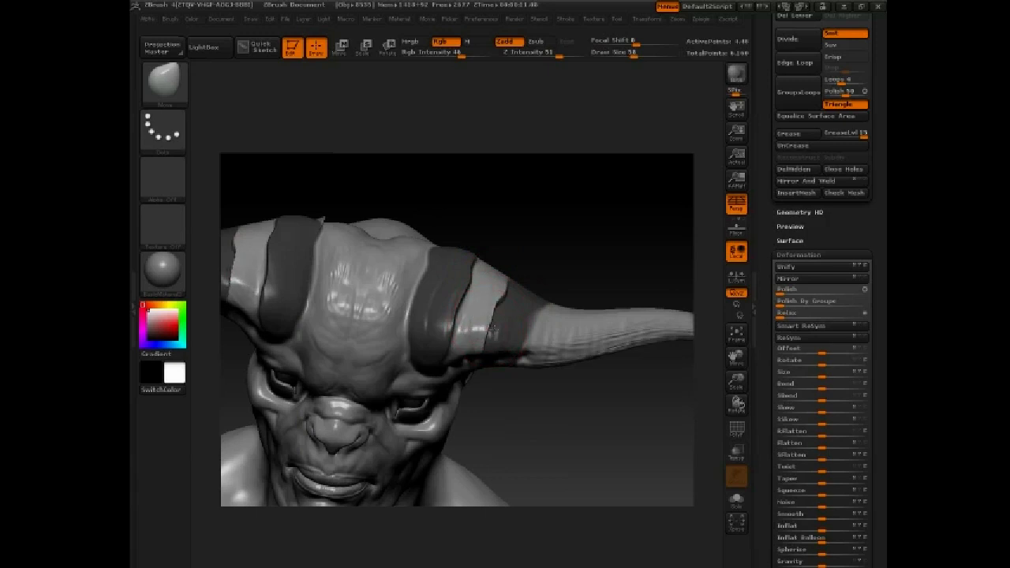
pyautogui.moveTo(560, 234)
pyautogui.mouseDown()
pyautogui.moveTo(579, 228)
pyautogui.moveTo(518, 237)
pyautogui.moveTo(460, 341)
pyautogui.moveTo(476, 309)
pyautogui.mouseUp()
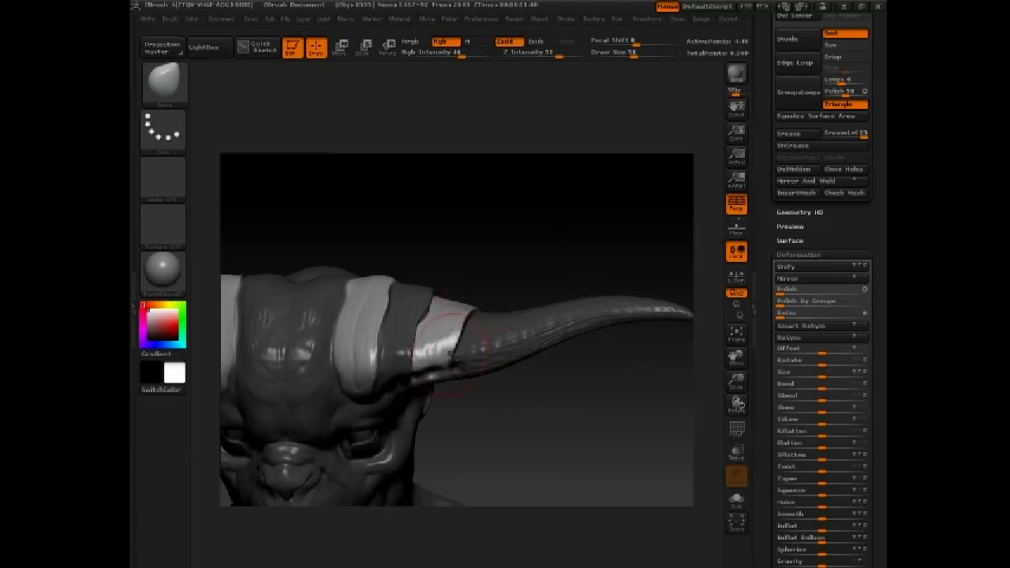
# Clear the mask and save the tool as a new file named demon_034.
pyautogui.moveTo(505, 262)
pyautogui.keyDown('ctrl'); pyautogui.mouseDown()
pyautogui.moveTo(548, 206)
pyautogui.moveTo(541, 219)
pyautogui.moveTo(515, 201)
pyautogui.moveTo(537, 218)
pyautogui.moveTo(605, 159)
pyautogui.mouseUp(); pyautogui.keyUp('ctrl')
pyautogui.moveTo(878, 87); pyautogui.dragTo(882, 534)
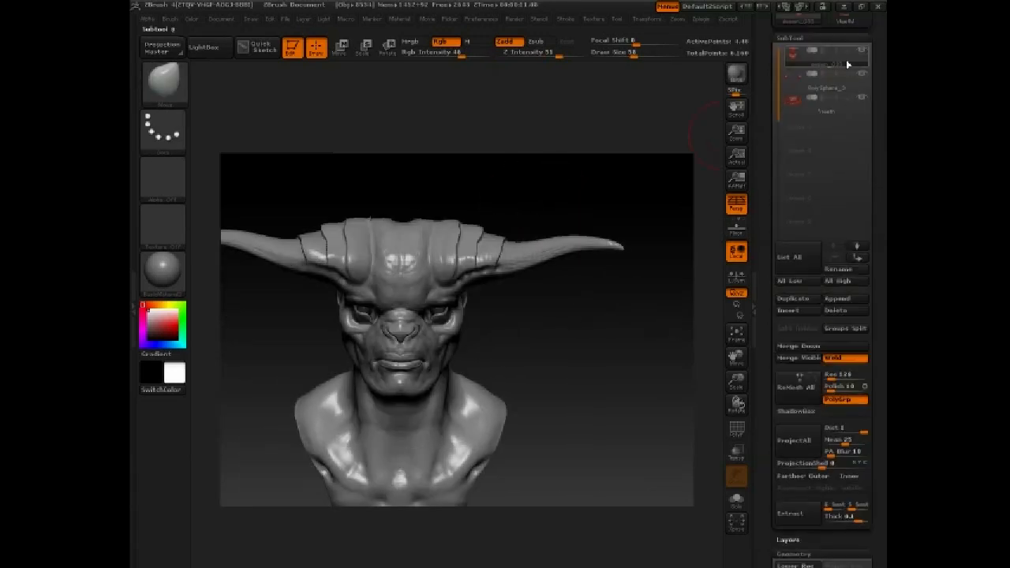
pyautogui.hotkey('ctrl', 's')
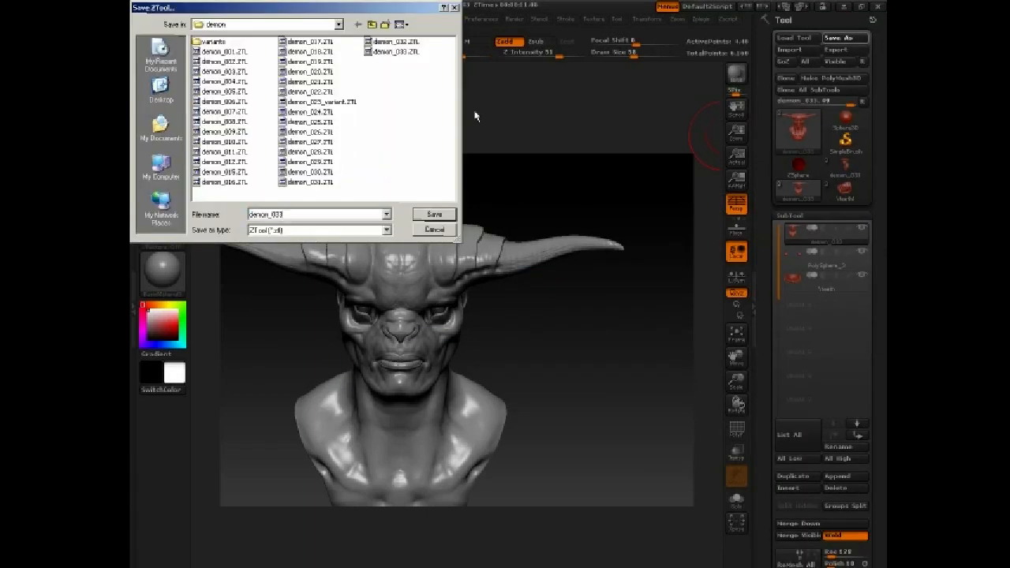
pyautogui.press('Return')
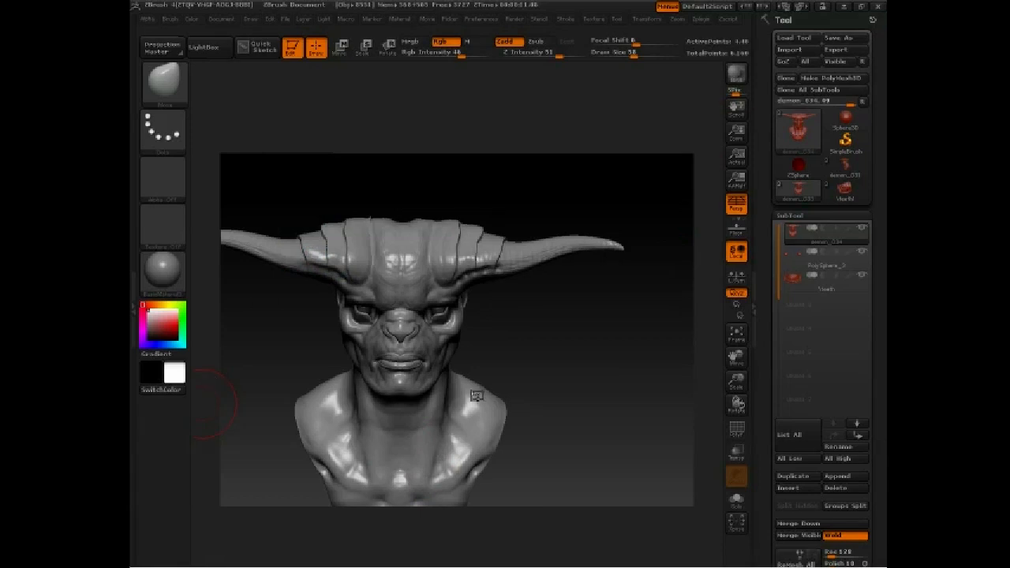
# Isolate the fourth horn band with an inverted mask, refine its edge at draw size 35, and enlarge the Move brush.
pyautogui.moveTo(550, 300)
pyautogui.mouseDown()
pyautogui.moveTo(584, 279)
pyautogui.moveTo(600, 214)
pyautogui.moveTo(587, 205)
pyautogui.moveTo(548, 331)
pyautogui.moveTo(474, 308)
pyautogui.moveTo(514, 266)
pyautogui.mouseUp()
pyautogui.moveTo(464, 312)
pyautogui.mouseDown()
pyautogui.moveTo(496, 213)
pyautogui.moveTo(493, 292)
pyautogui.mouseUp()
pyautogui.hotkey('ctrl', 'i')
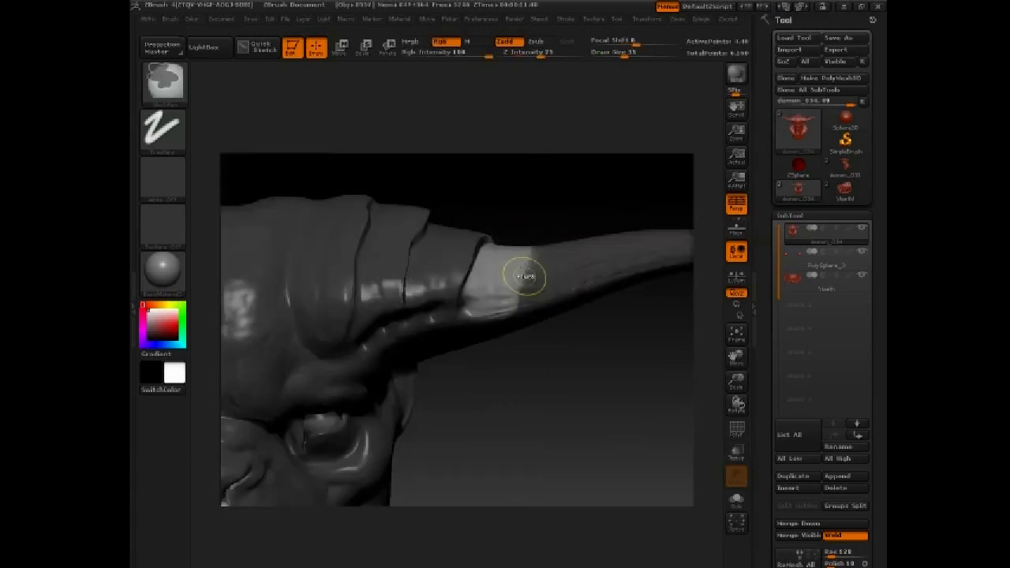
pyautogui.press('space')
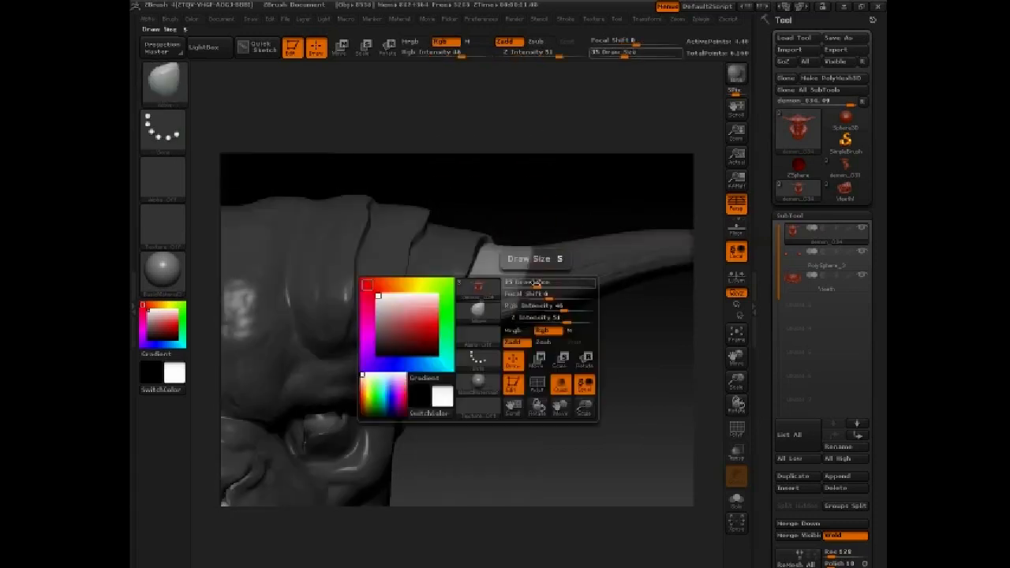
pyautogui.moveTo(535, 283); pyautogui.dragTo(554, 283)
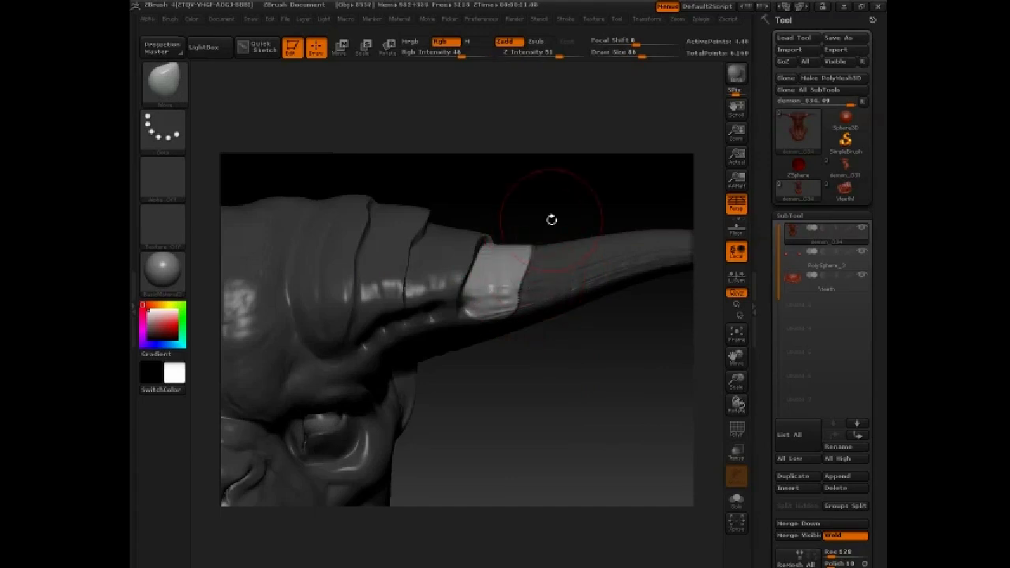
# Pull the fourth plate's outer edge away from the horn with the Move brush, working from several angles.
pyautogui.moveTo(562, 186)
pyautogui.mouseDown()
pyautogui.moveTo(533, 289)
pyautogui.moveTo(539, 245)
pyautogui.mouseUp()
pyautogui.moveTo(562, 209)
pyautogui.mouseDown()
pyautogui.moveTo(576, 334)
pyautogui.moveTo(539, 228)
pyautogui.moveTo(563, 196)
pyautogui.moveTo(505, 284)
pyautogui.moveTo(442, 347)
pyautogui.moveTo(485, 374)
pyautogui.moveTo(537, 379)
pyautogui.moveTo(591, 422)
pyautogui.mouseUp()
pyautogui.moveTo(621, 373)
pyautogui.mouseDown()
pyautogui.moveTo(520, 347)
pyautogui.moveTo(544, 320)
pyautogui.mouseUp()
pyautogui.press('space')
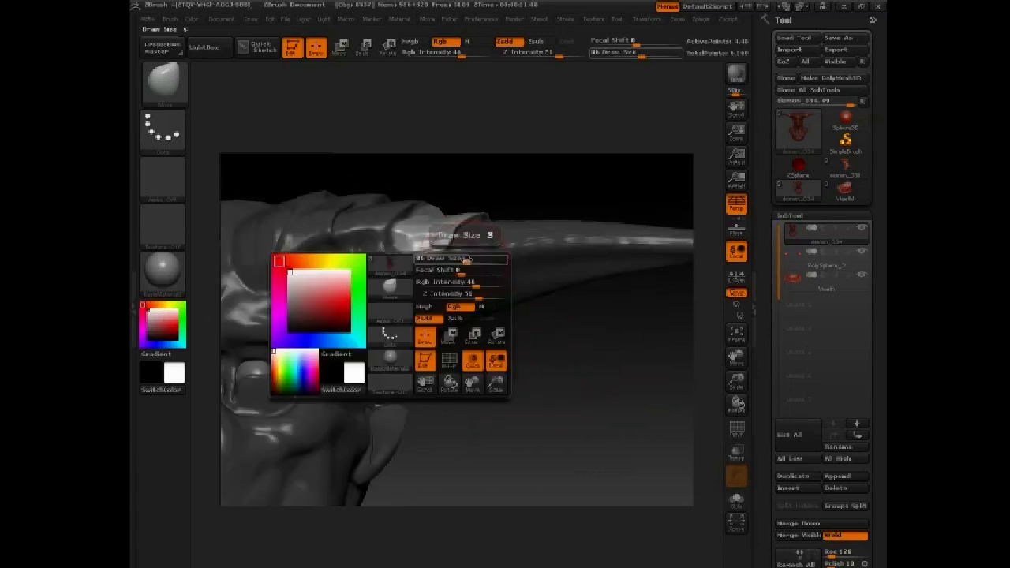
pyautogui.press('space')
pyautogui.moveTo(436, 243); pyautogui.dragTo(430, 253)
pyautogui.moveTo(509, 374); pyautogui.dragTo(523, 421)
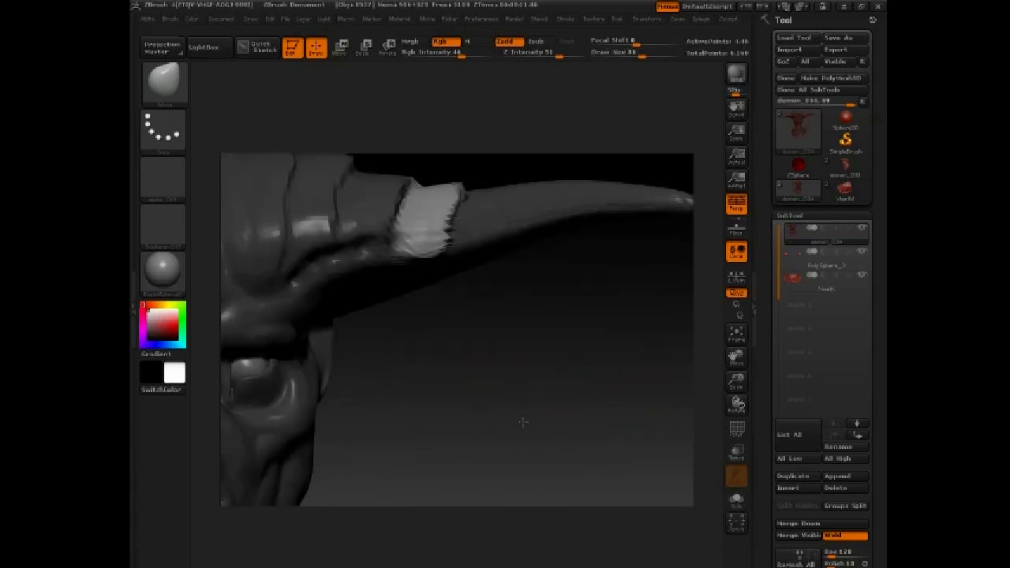
# Invert the mask and paint another mask band farther toward the horn's tip at draw size 15.
pyautogui.keyDown('ctrl'); pyautogui.click(539, 410); pyautogui.keyUp('ctrl')
pyautogui.press('space')
pyautogui.moveTo(511, 314)
pyautogui.mouseDown()
pyautogui.moveTo(527, 290)
pyautogui.moveTo(513, 264)
pyautogui.mouseUp()
pyautogui.press('space')
pyautogui.keyDown('alt'); pyautogui.moveTo(540, 272); pyautogui.dragTo(523, 460); pyautogui.keyUp('alt')
pyautogui.press('space')
pyautogui.moveTo(480, 368)
pyautogui.mouseDown()
pyautogui.moveTo(472, 368)
pyautogui.moveTo(479, 391)
pyautogui.moveTo(466, 368)
pyautogui.moveTo(478, 348)
pyautogui.mouseUp()
pyautogui.press('space')
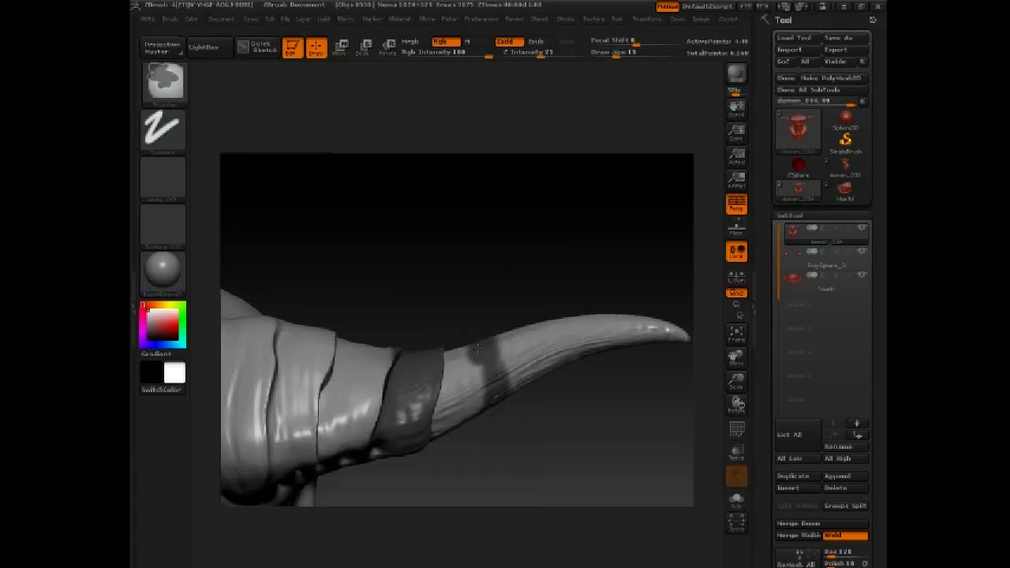
pyautogui.moveTo(512, 430)
pyautogui.mouseDown()
pyautogui.moveTo(497, 388)
pyautogui.moveTo(483, 385)
pyautogui.moveTo(502, 439)
pyautogui.mouseUp()
# Pull the outer edge of the exposed plate between the two masked bands outward on the horn's front and back.
pyautogui.press('space')
pyautogui.press('space')
pyautogui.moveTo(467, 366)
pyautogui.mouseDown()
pyautogui.moveTo(475, 366)
pyautogui.moveTo(468, 352)
pyautogui.mouseUp()
pyautogui.press('space')
pyautogui.moveTo(501, 438); pyautogui.dragTo(498, 417)
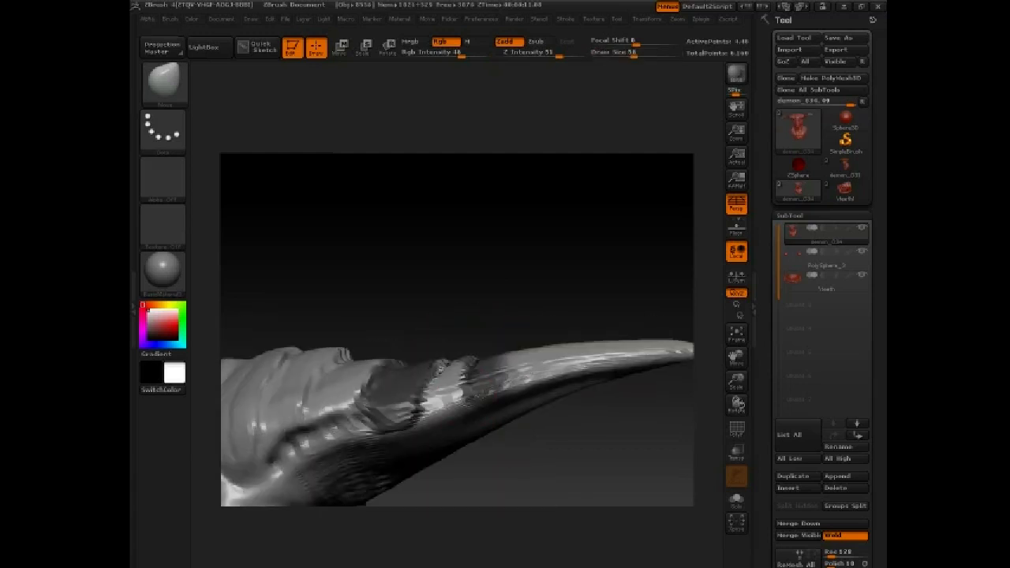
pyautogui.moveTo(517, 497); pyautogui.dragTo(541, 334)
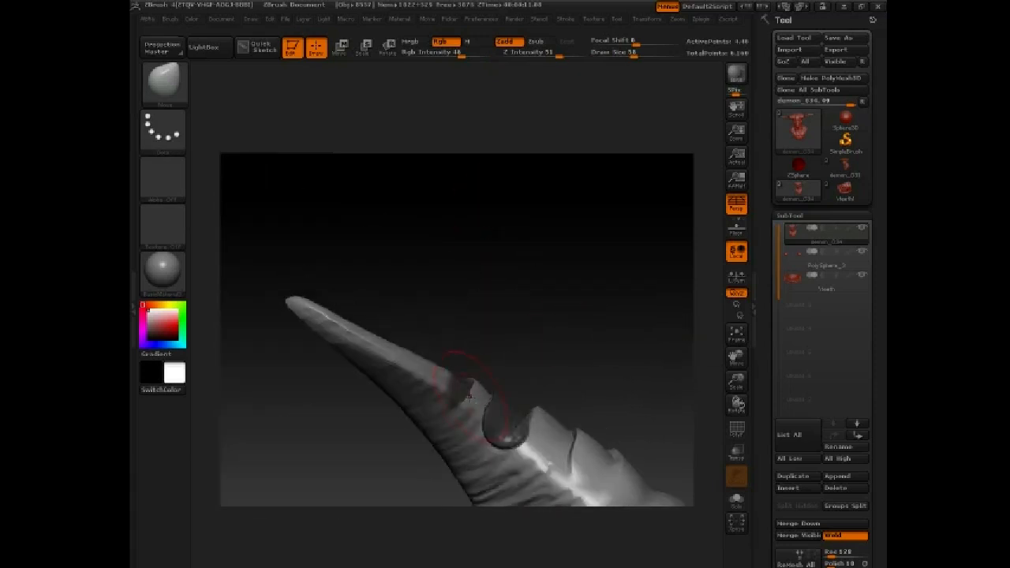
pyautogui.moveTo(491, 364); pyautogui.dragTo(548, 386)
# Invert the mask and shape the outer edge of the next plate toward the tip with the Move brush.
pyautogui.keyDown('ctrl'); pyautogui.click(541, 346); pyautogui.keyUp('ctrl')
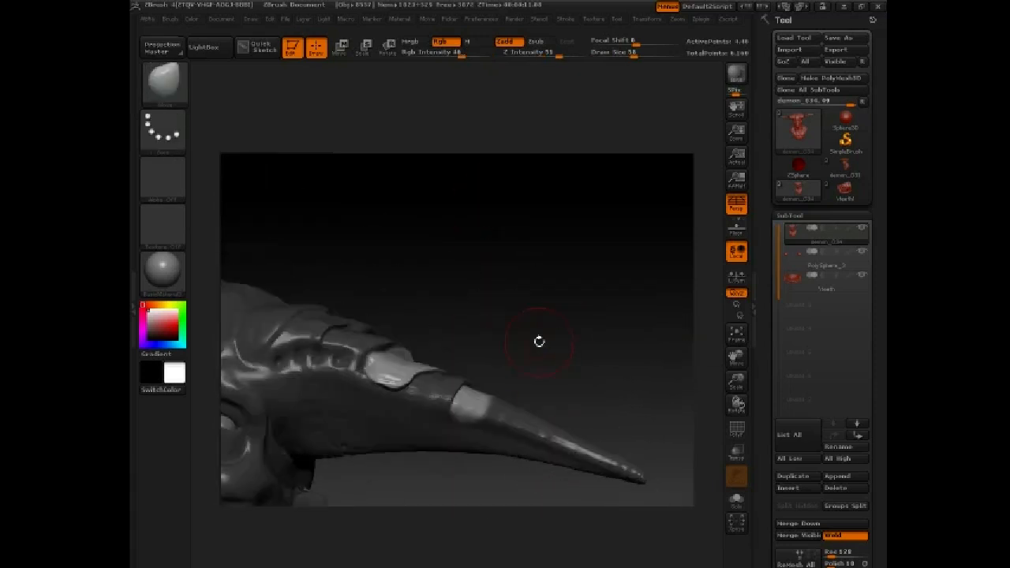
pyautogui.rightClick(547, 359)
pyautogui.moveTo(513, 281)
pyautogui.keyDown('alt'); pyautogui.mouseDown()
pyautogui.moveTo(505, 268)
pyautogui.moveTo(505, 311)
pyautogui.mouseUp(); pyautogui.keyUp('alt')
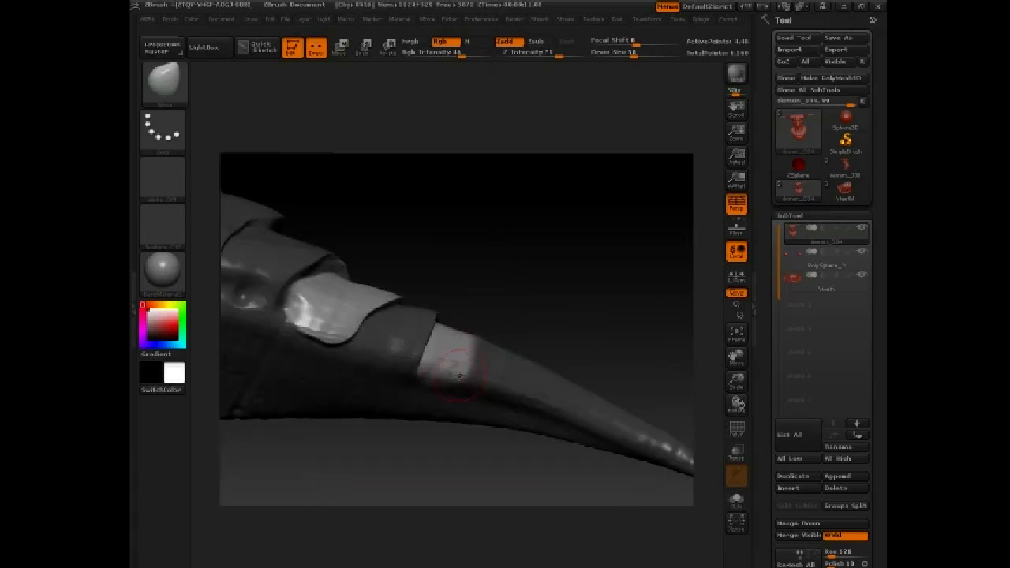
pyautogui.rightClick(444, 357)
pyautogui.moveTo(447, 377); pyautogui.dragTo(469, 374)
pyautogui.moveTo(512, 292); pyautogui.dragTo(434, 293)
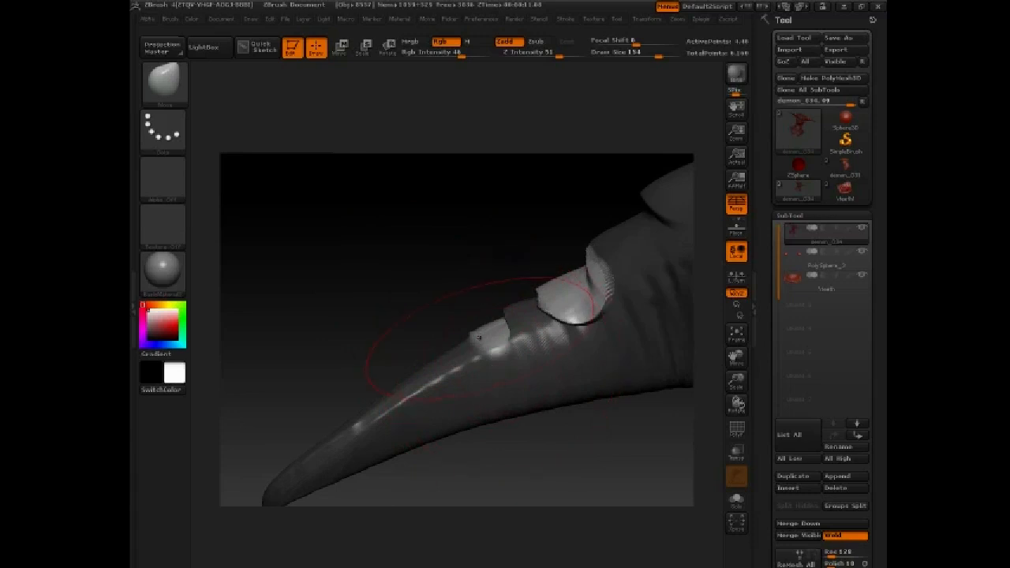
pyautogui.rightClick(472, 347)
pyautogui.moveTo(476, 367); pyautogui.dragTo(458, 366)
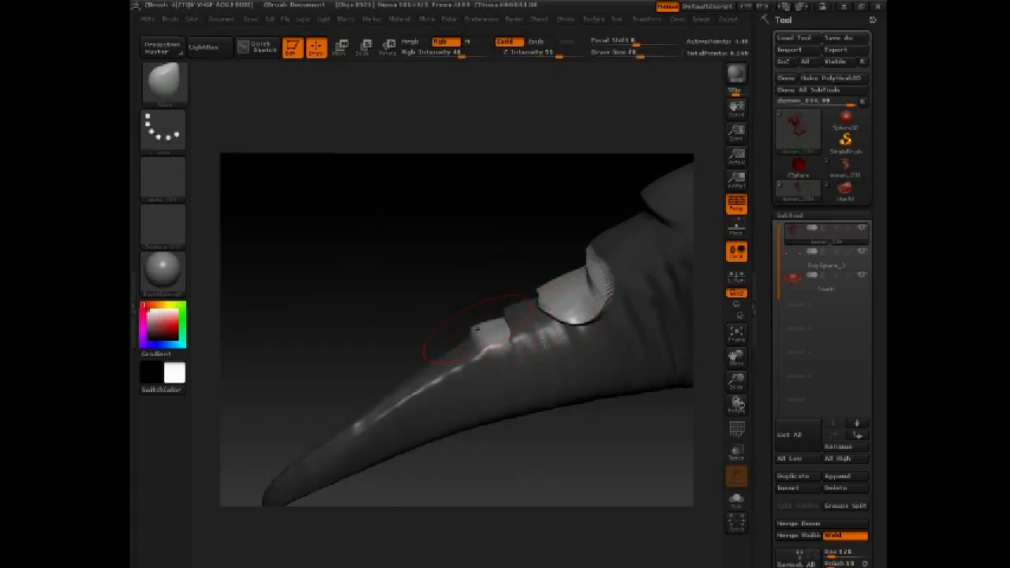
pyautogui.moveTo(430, 320)
pyautogui.mouseDown()
pyautogui.moveTo(439, 332)
pyautogui.moveTo(496, 317)
pyautogui.moveTo(505, 335)
pyautogui.moveTo(524, 333)
pyautogui.moveTo(520, 365)
pyautogui.mouseUp()
# Invert the mask and mask the next bands toward the horn's tip from several sides at draw size 34.
pyautogui.keyDown('ctrl'); pyautogui.click(524, 333); pyautogui.keyUp('ctrl')
pyautogui.rightClick(524, 345)
pyautogui.press('b')
pyautogui.press('c')
pyautogui.press('t')
pyautogui.rightClick(556, 310)
pyautogui.moveTo(555, 292)
pyautogui.mouseDown()
pyautogui.moveTo(521, 270)
pyautogui.moveTo(493, 332)
pyautogui.mouseUp()
pyautogui.rightClick(494, 312)
pyautogui.moveTo(513, 295)
pyautogui.keyDown('ctrl'); pyautogui.mouseDown()
pyautogui.moveTo(517, 322)
pyautogui.moveTo(505, 334)
pyautogui.mouseUp(); pyautogui.keyUp('ctrl')
pyautogui.moveTo(555, 271); pyautogui.dragTo(574, 257)
pyautogui.keyDown('ctrl'); pyautogui.moveTo(516, 278); pyautogui.dragTo(537, 298); pyautogui.keyUp('ctrl')
pyautogui.moveTo(576, 261)
pyautogui.mouseDown()
pyautogui.moveTo(609, 167)
pyautogui.moveTo(602, 248)
pyautogui.mouseUp()
pyautogui.moveTo(531, 289)
pyautogui.keyDown('ctrl'); pyautogui.mouseDown()
pyautogui.moveTo(514, 309)
pyautogui.moveTo(494, 298)
pyautogui.mouseUp(); pyautogui.keyUp('ctrl')
pyautogui.moveTo(577, 261); pyautogui.dragTo(483, 272)
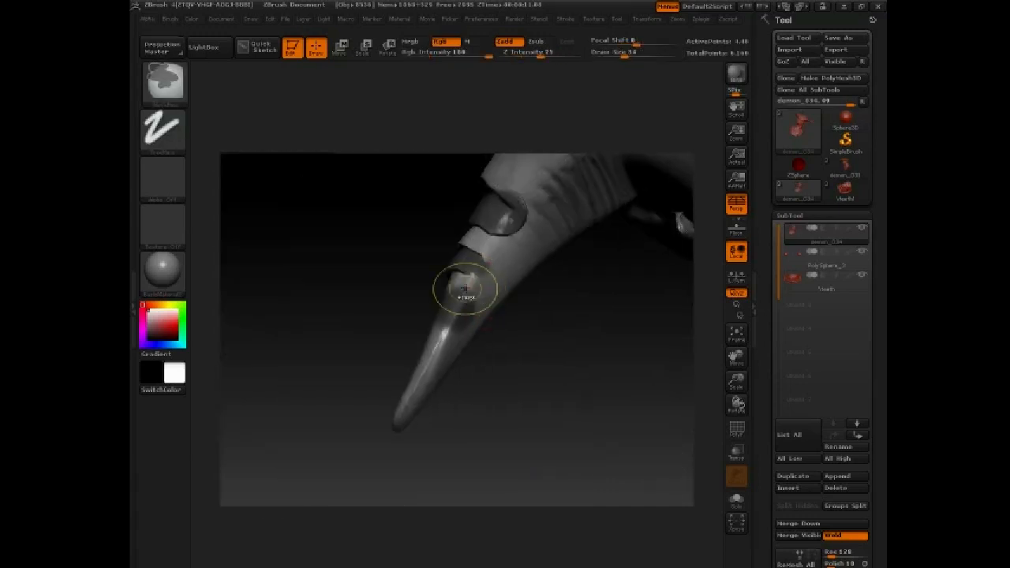
# Refine the mask edges of the bands near the horn's tip with a smaller mask brush.
pyautogui.moveTo(552, 309)
pyautogui.mouseDown()
pyautogui.moveTo(479, 298)
pyautogui.moveTo(480, 323)
pyautogui.mouseUp()
pyautogui.rightClick(486, 304)
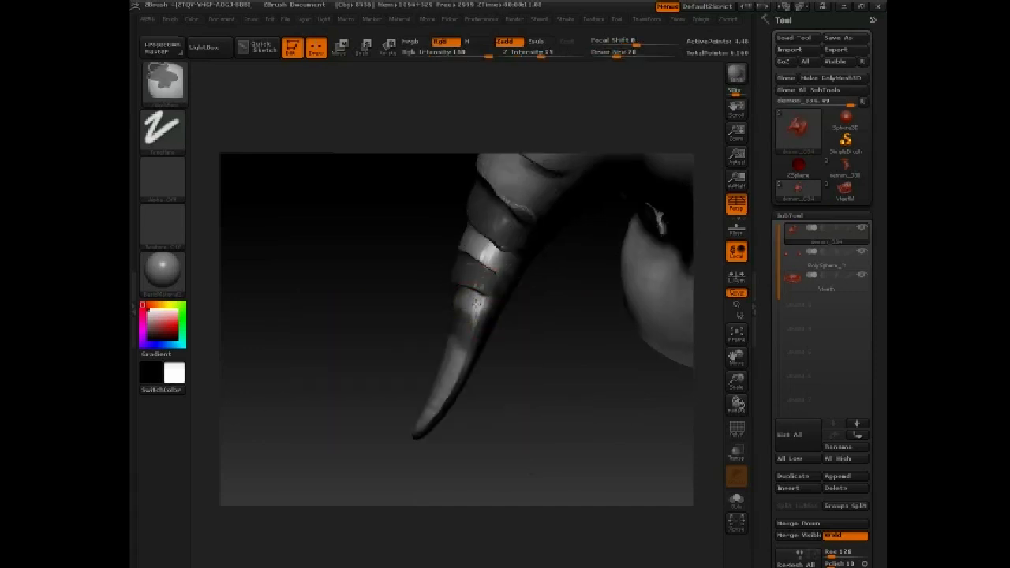
pyautogui.moveTo(382, 335)
pyautogui.mouseDown()
pyautogui.moveTo(496, 334)
pyautogui.moveTo(479, 431)
pyautogui.moveTo(529, 417)
pyautogui.moveTo(515, 347)
pyautogui.mouseUp()
pyautogui.keyDown('ctrl'); pyautogui.moveTo(503, 275); pyautogui.dragTo(617, 427); pyautogui.keyUp('ctrl')
pyautogui.moveTo(591, 268)
pyautogui.keyDown('ctrl'); pyautogui.mouseDown()
pyautogui.moveTo(521, 428)
pyautogui.moveTo(497, 444)
pyautogui.mouseUp(); pyautogui.keyUp('ctrl')
# Shape the edges of the exposed plates near the horn's tip with the Move brush.
pyautogui.press('b')
pyautogui.press('m')
pyautogui.press('v')
pyautogui.press('space')
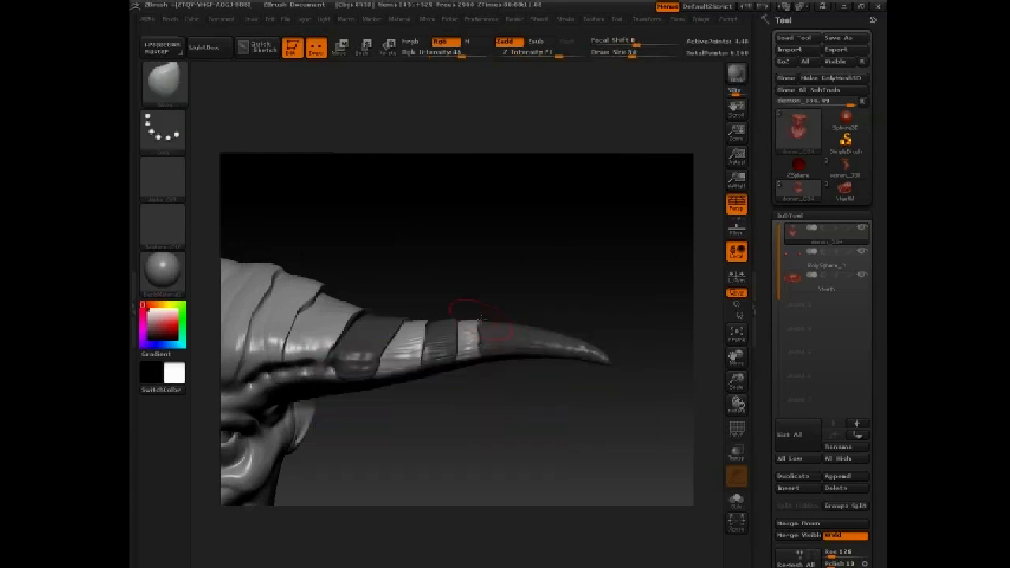
pyautogui.moveTo(505, 410); pyautogui.dragTo(517, 292)
pyautogui.moveTo(466, 347); pyautogui.dragTo(461, 367)
pyautogui.moveTo(527, 241); pyautogui.dragTo(517, 337)
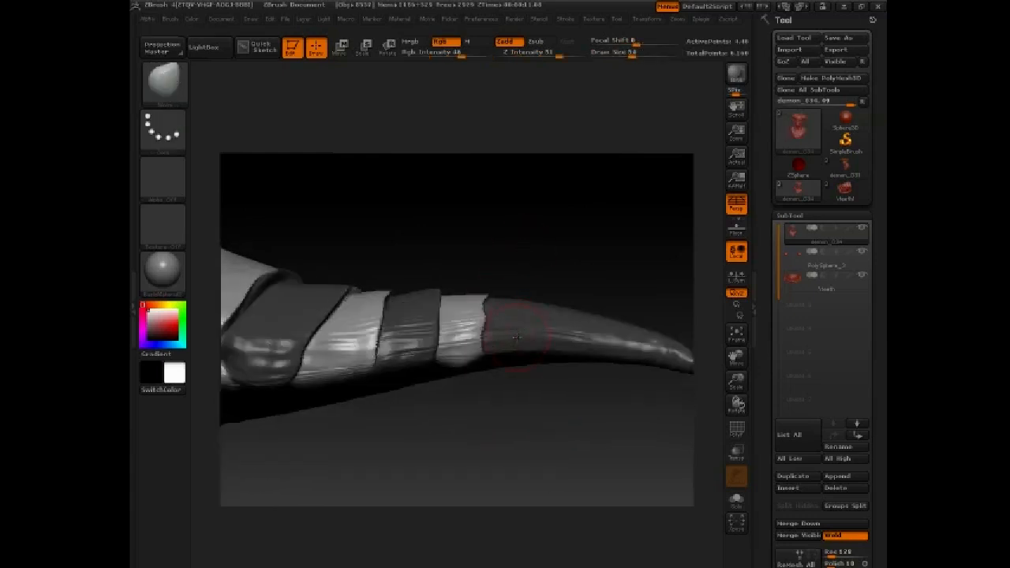
# Limit the mask near the horn's tip to a single band and reshape the neighbouring plate edges with the Move brush.
pyautogui.keyDown('ctrl'); pyautogui.click(604, 267); pyautogui.keyUp('ctrl')
pyautogui.moveTo(604, 267); pyautogui.dragTo(600, 288)
pyautogui.moveTo(535, 286)
pyautogui.keyDown('ctrl'); pyautogui.mouseDown()
pyautogui.moveTo(541, 306)
pyautogui.moveTo(555, 281)
pyautogui.moveTo(581, 398)
pyautogui.mouseUp(); pyautogui.keyUp('ctrl')
pyautogui.moveTo(527, 308); pyautogui.dragTo(509, 303)
pyautogui.keyDown('ctrl'); pyautogui.moveTo(573, 365); pyautogui.dragTo(580, 405, button='right'); pyautogui.keyUp('ctrl')
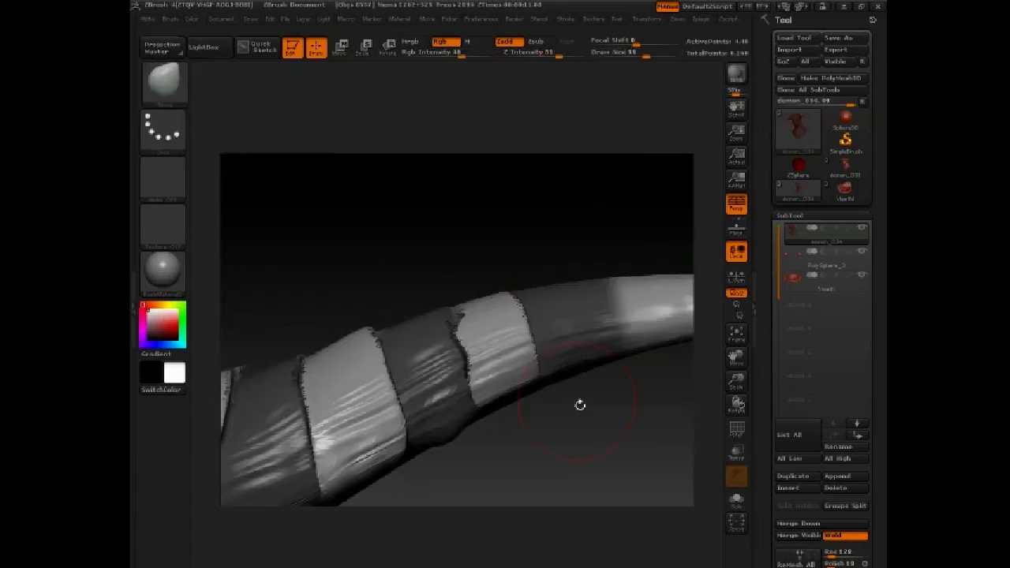
# Clear the mask and smooth the underside of the horn at draw size 42.
pyautogui.keyDown('ctrl'); pyautogui.moveTo(580, 405); pyautogui.dragTo(559, 424); pyautogui.keyUp('ctrl')
pyautogui.keyDown('ctrl'); pyautogui.moveTo(559, 424); pyautogui.dragTo(553, 341, button='right'); pyautogui.keyUp('ctrl')
pyautogui.keyDown('shift'); pyautogui.moveTo(552, 341); pyautogui.dragTo(589, 386); pyautogui.keyUp('shift')
pyautogui.keyDown('ctrl'); pyautogui.moveTo(589, 386); pyautogui.dragTo(638, 335, button='right'); pyautogui.keyUp('ctrl')
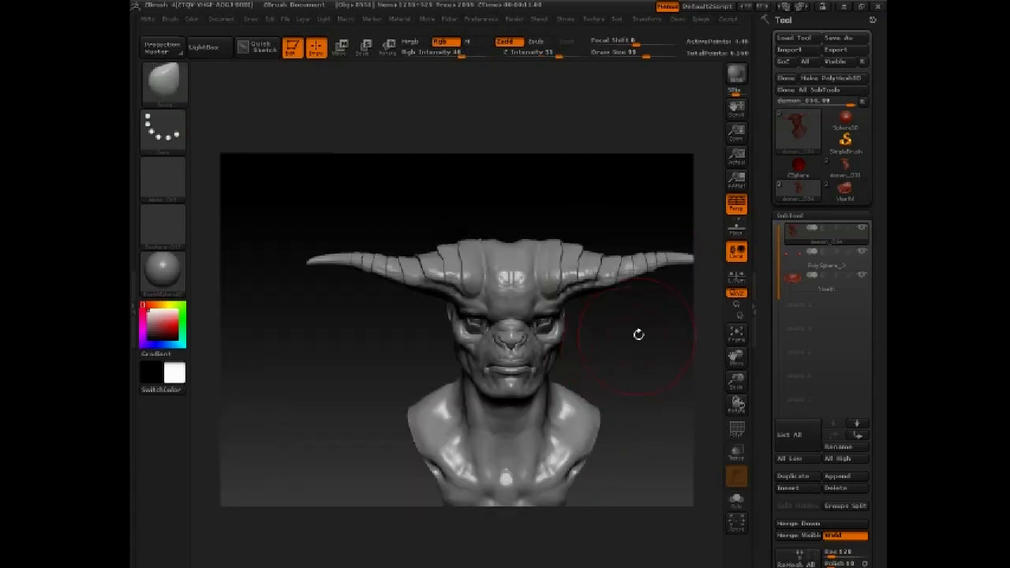
pyautogui.moveTo(639, 335)
pyautogui.keyDown('alt'); pyautogui.mouseDown()
pyautogui.moveTo(577, 347)
pyautogui.moveTo(580, 326)
pyautogui.moveTo(509, 432)
pyautogui.mouseUp(); pyautogui.keyUp('alt')
pyautogui.keyDown('ctrl'); pyautogui.moveTo(509, 432); pyautogui.dragTo(535, 444, button='right'); pyautogui.keyUp('ctrl')
pyautogui.press('s')
pyautogui.moveTo(475, 464); pyautogui.dragTo(456, 464)
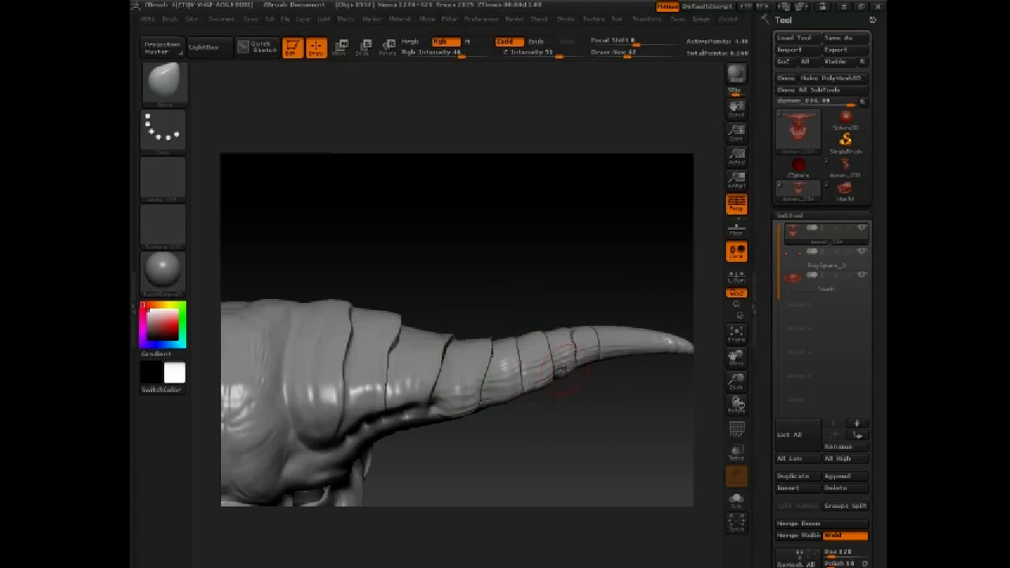
pyautogui.moveTo(562, 371)
pyautogui.mouseDown(button='right')
pyautogui.moveTo(561, 353)
pyautogui.moveTo(561, 399)
pyautogui.mouseUp(button='right')
pyautogui.keyDown('shift'); pyautogui.moveTo(561, 400); pyautogui.dragTo(564, 384); pyautogui.keyUp('shift')
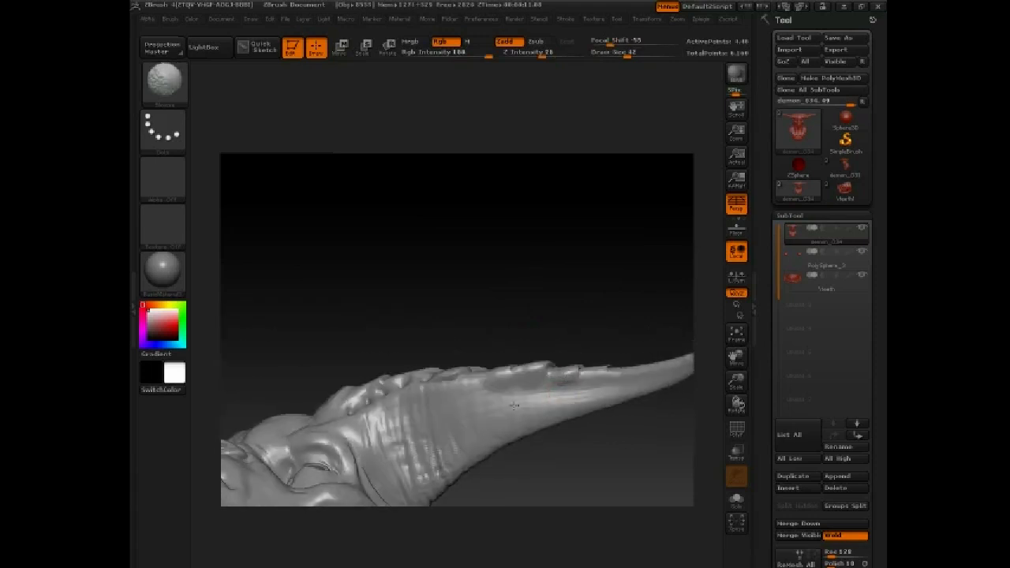
pyautogui.moveTo(521, 316); pyautogui.dragTo(515, 364, button='right')
# Try building up ridges on the underside of the horn's base with the ClayTubes brush and a soft alpha.
pyautogui.press('b')
pyautogui.press('c')
pyautogui.press('t')
pyautogui.press('space')
pyautogui.moveTo(458, 414); pyautogui.dragTo(450, 412)
pyautogui.press('space')
pyautogui.press('space')
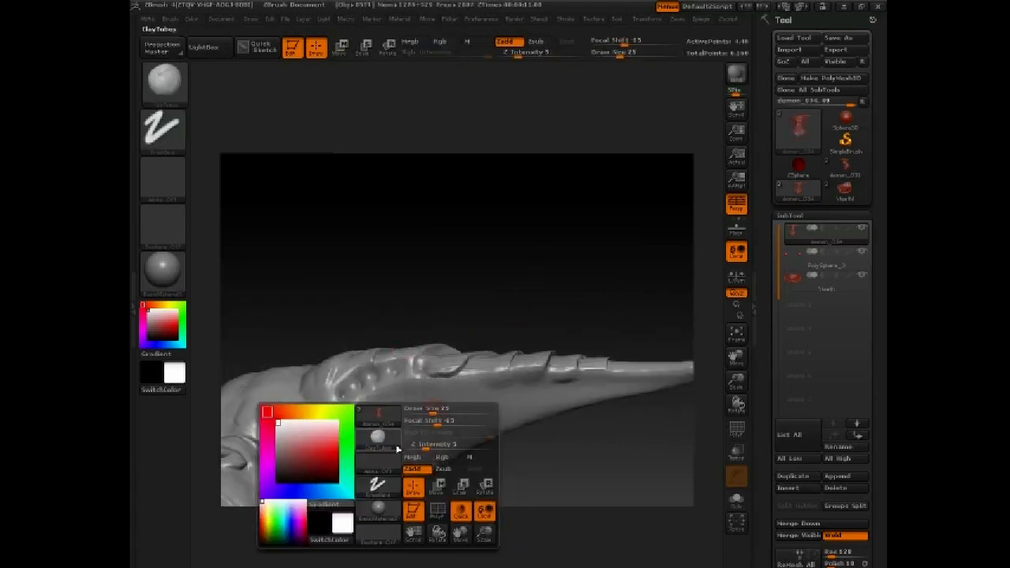
pyautogui.click(390, 459)
pyautogui.click(427, 402)
pyautogui.press('space')
pyautogui.click(460, 450)
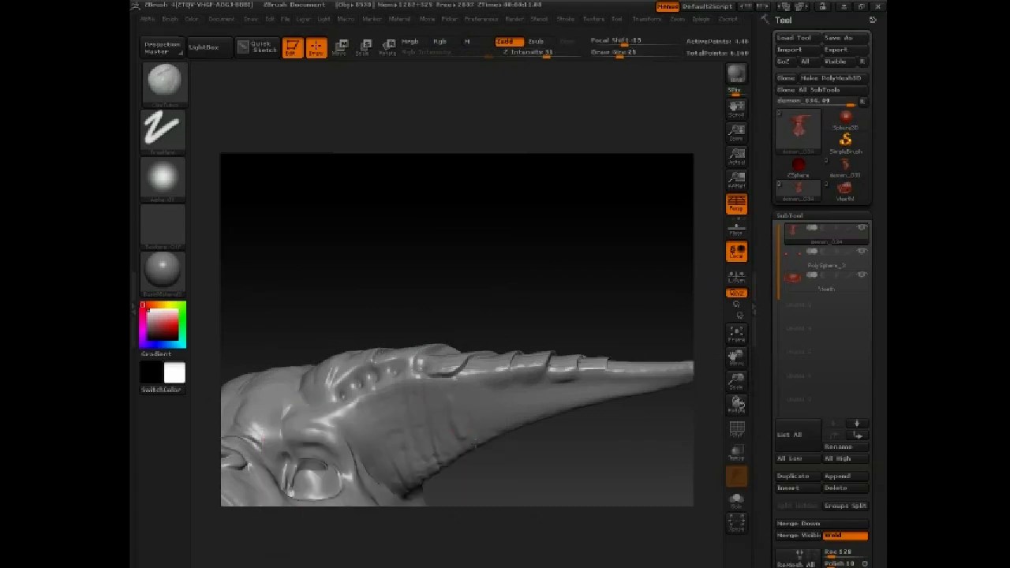
pyautogui.hotkey('ctrl', 'z')
pyautogui.press('space')
pyautogui.click(461, 411)
# Texture the underside of the horn's base using the Standard brush with the streaked Alpha 58 at draw size 103.
pyautogui.press('b')
pyautogui.press('s')
pyautogui.press('t')
pyautogui.click(169, 176)
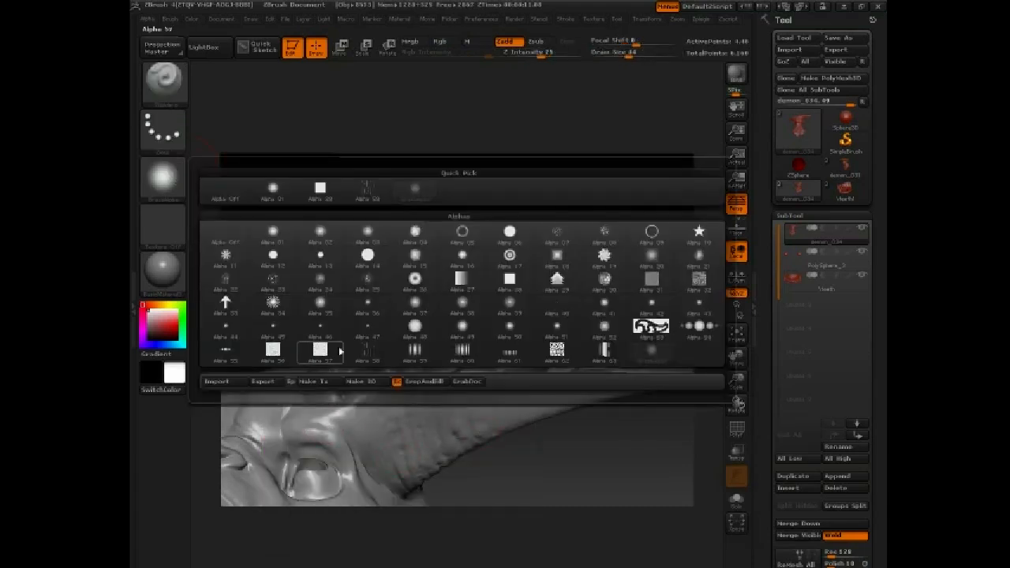
pyautogui.click(339, 352)
pyautogui.click(169, 178)
pyautogui.click(380, 351)
pyautogui.press('space')
pyautogui.click(427, 393)
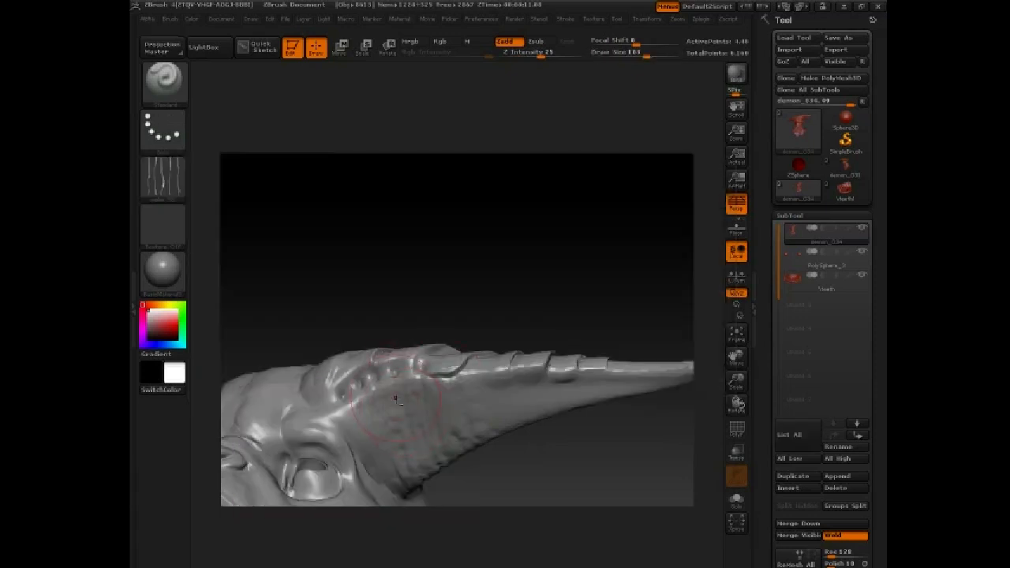
pyautogui.press('space')
pyautogui.click(371, 459)
pyautogui.moveTo(555, 391); pyautogui.dragTo(578, 394)
# Brush the streaked alpha along the horn plates from behind and soften the result with smoothing.
pyautogui.press('shift')
pyautogui.moveTo(537, 293)
pyautogui.mouseDown()
pyautogui.moveTo(575, 293)
pyautogui.moveTo(564, 232)
pyautogui.moveTo(339, 336)
pyautogui.mouseUp()
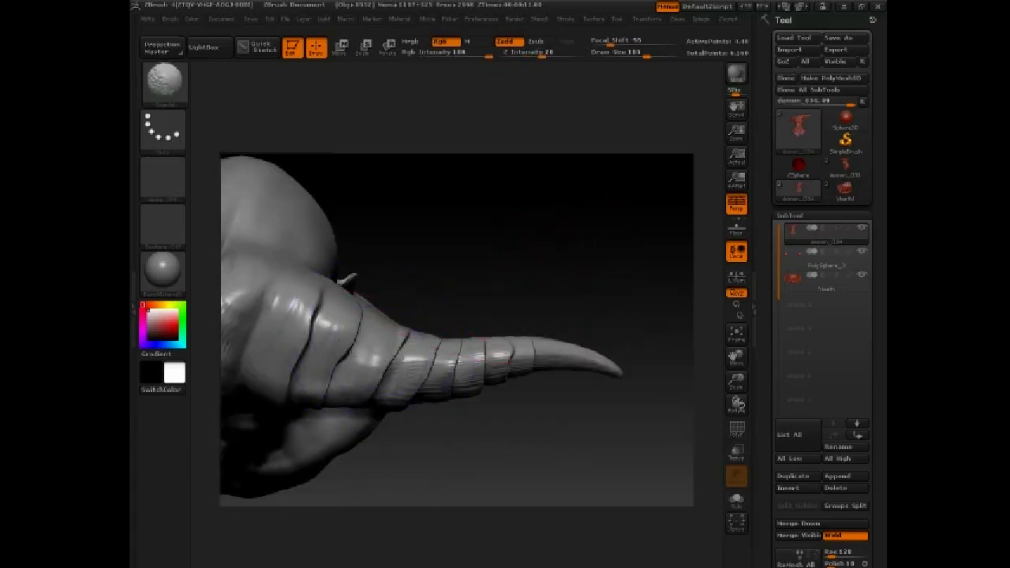
pyautogui.moveTo(472, 356)
pyautogui.mouseDown()
pyautogui.moveTo(431, 384)
pyautogui.moveTo(406, 379)
pyautogui.mouseUp()
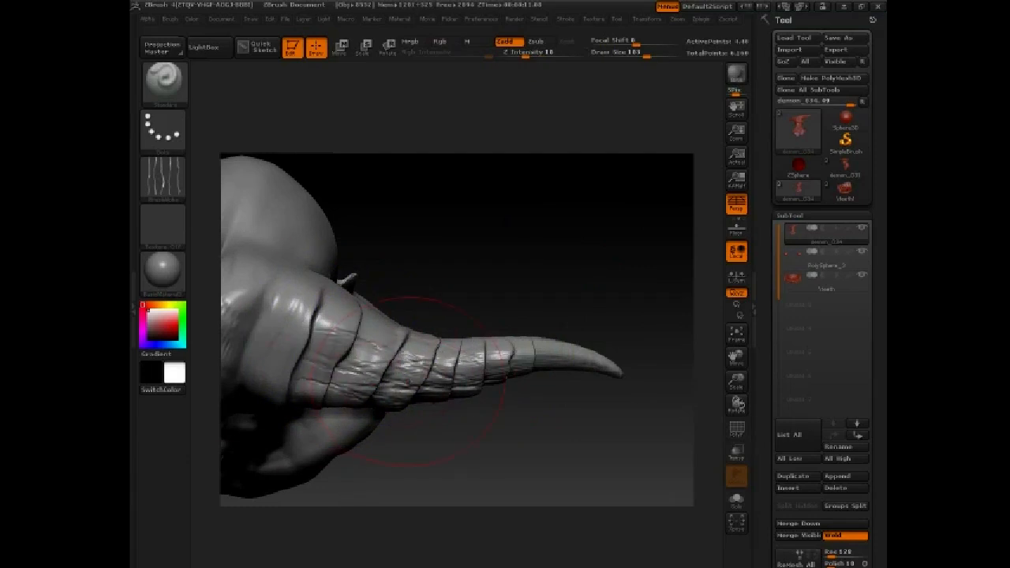
pyautogui.press('shift')
# Add lengthwise streaks to the front of the horn plates at draw size 45.
pyautogui.moveTo(422, 305)
pyautogui.mouseDown()
pyautogui.moveTo(543, 119)
pyautogui.moveTo(597, 226)
pyautogui.moveTo(571, 359)
pyautogui.moveTo(623, 229)
pyautogui.moveTo(429, 295)
pyautogui.mouseUp()
pyautogui.press('space')
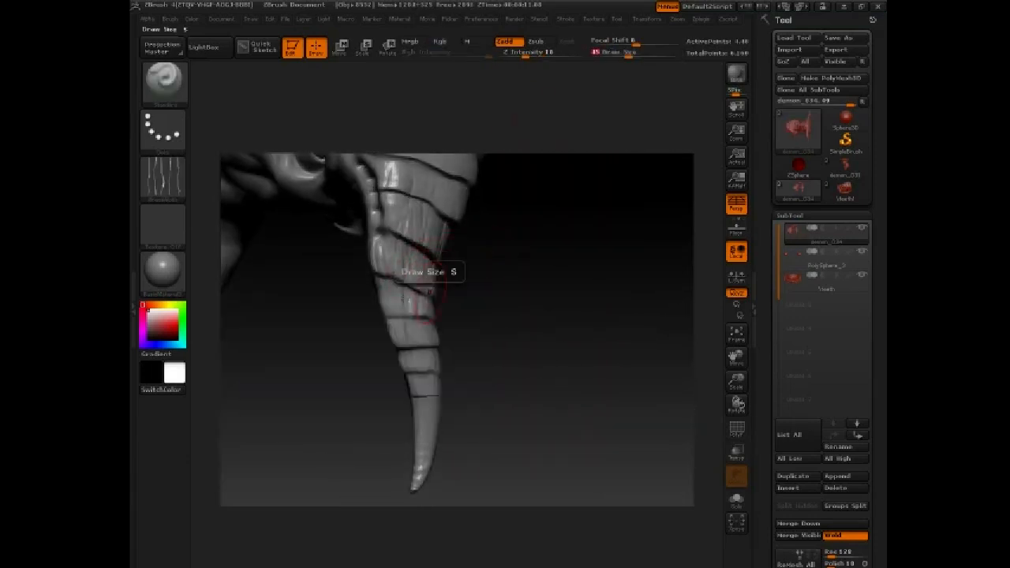
pyautogui.keyDown('alt'); pyautogui.moveTo(500, 310); pyautogui.dragTo(497, 430); pyautogui.keyUp('alt')
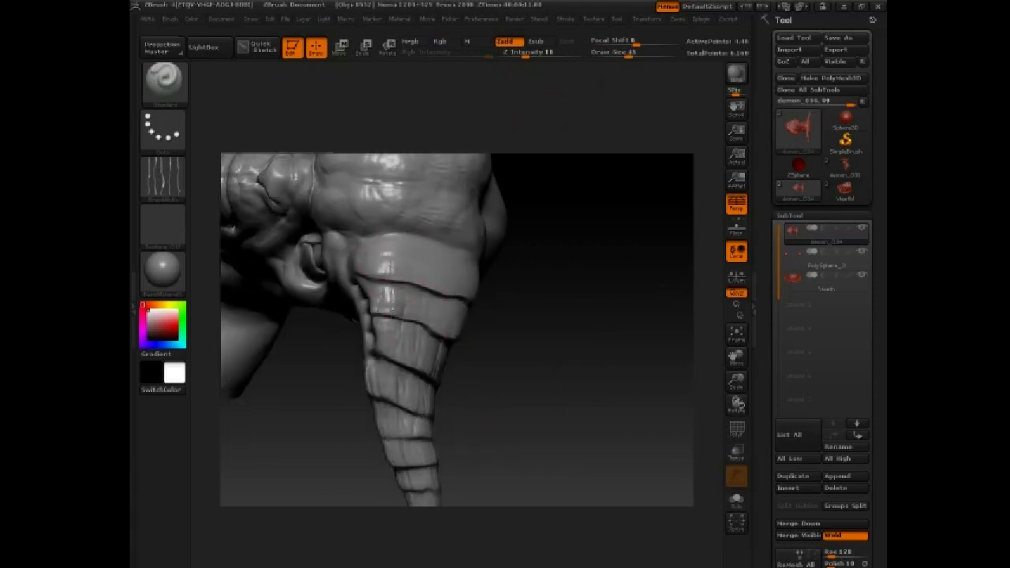
pyautogui.moveTo(420, 286); pyautogui.dragTo(429, 290)
pyautogui.press('space')
pyautogui.moveTo(429, 291); pyautogui.dragTo(435, 292)
# Texture the rear side of the horn, below the plates, with the streaked alpha at draw size 65.
pyautogui.moveTo(488, 344); pyautogui.dragTo(384, 247)
pyautogui.moveTo(483, 364); pyautogui.dragTo(623, 301)
pyautogui.moveTo(408, 420); pyautogui.dragTo(450, 395)
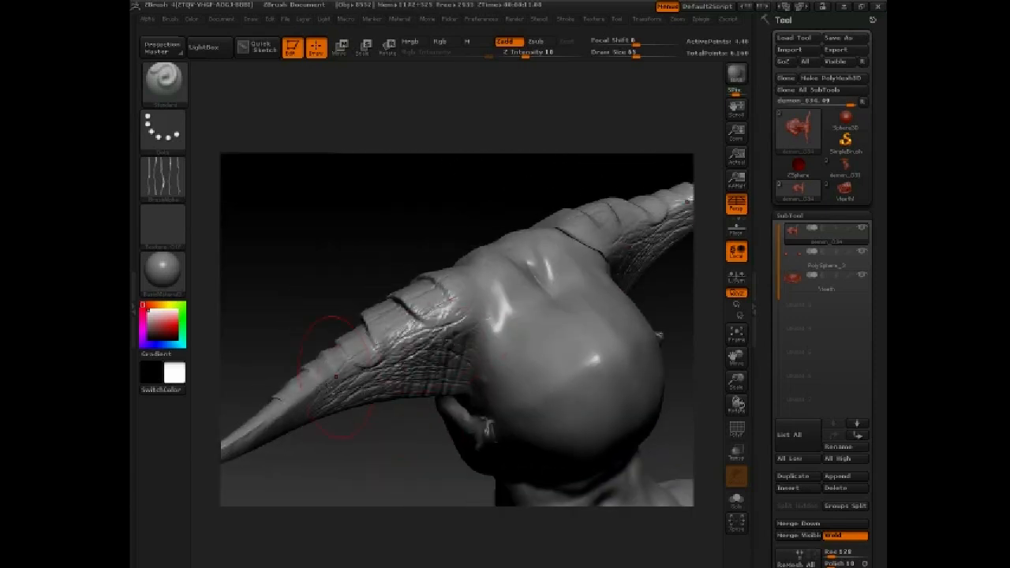
# Add finer lengthwise streaks to the plates near the horn's tip with a smaller draw size.
pyautogui.moveTo(320, 450)
pyautogui.mouseDown()
pyautogui.moveTo(341, 473)
pyautogui.moveTo(315, 442)
pyautogui.mouseUp()
pyautogui.press('space')
pyautogui.press('space')
pyautogui.moveTo(379, 342); pyautogui.dragTo(371, 342)
pyautogui.moveTo(383, 438); pyautogui.dragTo(386, 381)
pyautogui.press('space')
pyautogui.moveTo(382, 323); pyautogui.dragTo(378, 323)
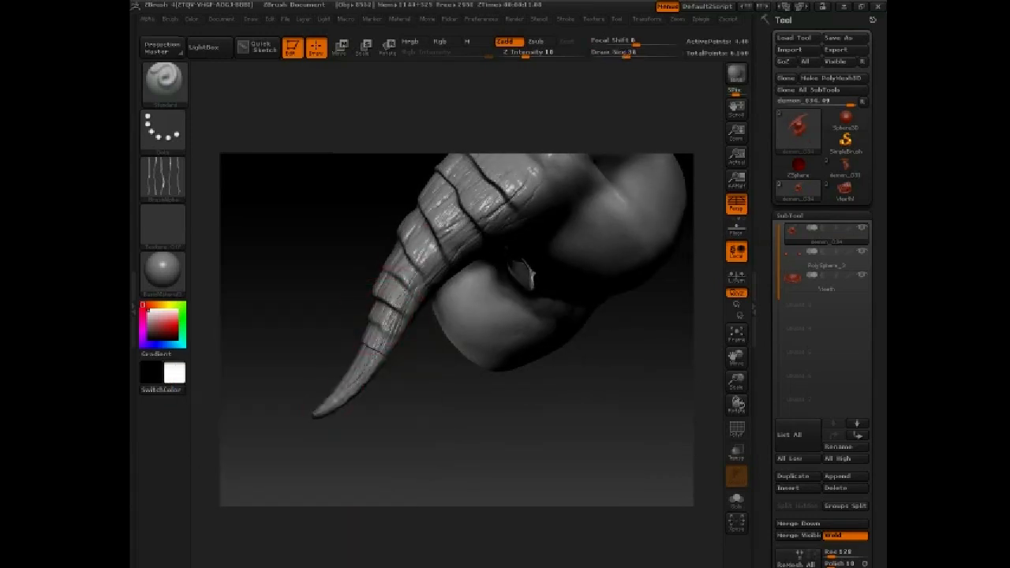
pyautogui.moveTo(303, 435); pyautogui.dragTo(375, 438)
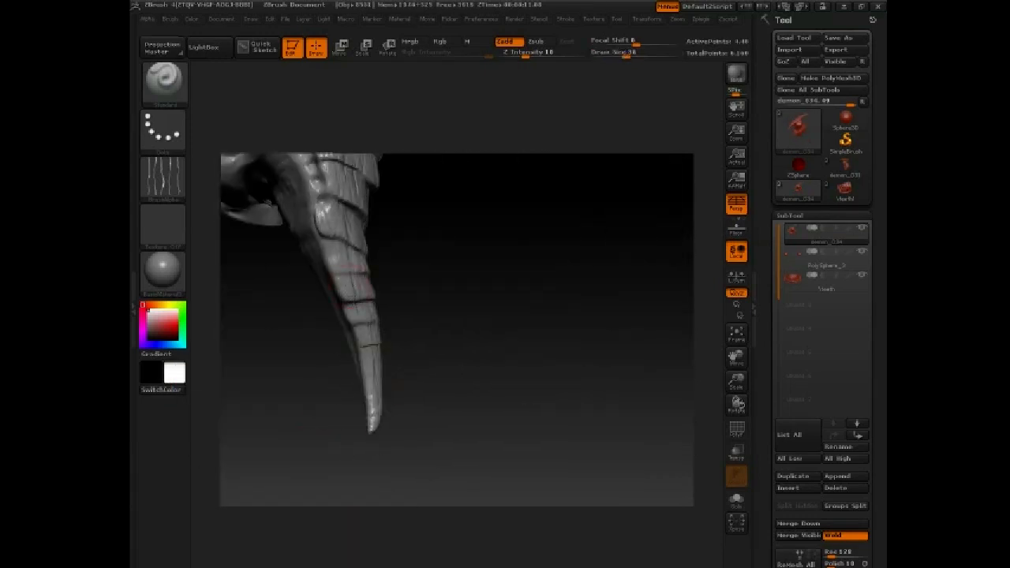
# Brush lengthwise streaks over the large plates at the horn's base, enlarging the draw size to 82.
pyautogui.moveTo(396, 342); pyautogui.dragTo(344, 266)
pyautogui.keyDown('alt'); pyautogui.moveTo(312, 335); pyautogui.dragTo(348, 444); pyautogui.keyUp('alt')
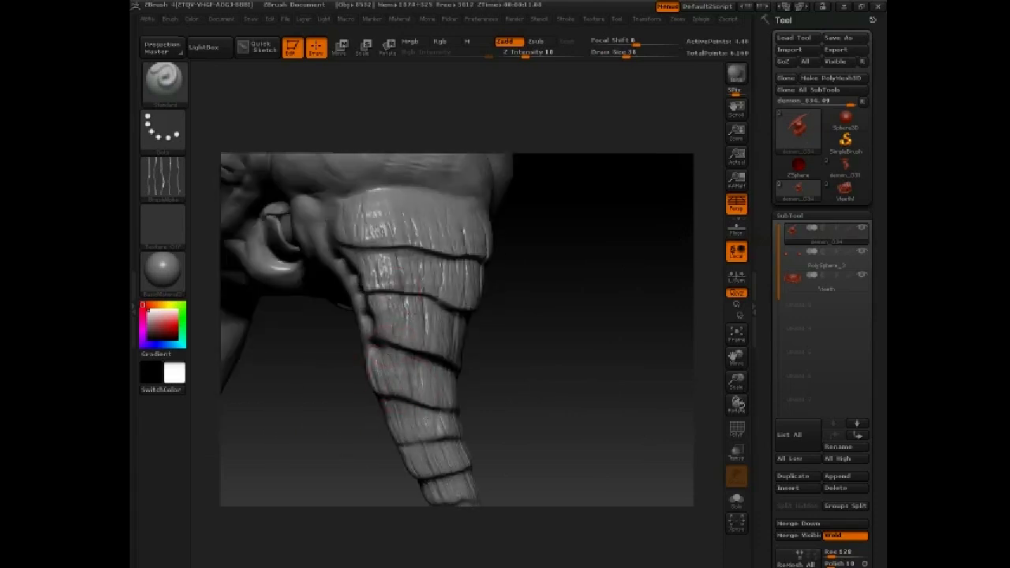
pyautogui.press('space')
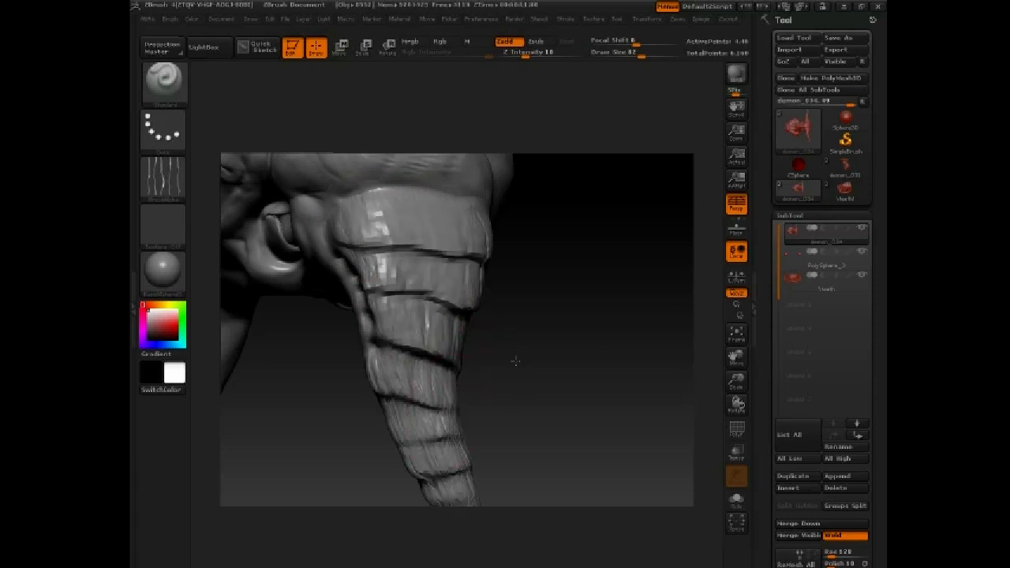
# Texture the front underside of the horn with the streaked alpha at draw size 120, reducing it to 76 toward the tip.
pyautogui.moveTo(516, 361); pyautogui.dragTo(334, 292)
pyautogui.press('space')
pyautogui.moveTo(352, 355); pyautogui.dragTo(376, 355)
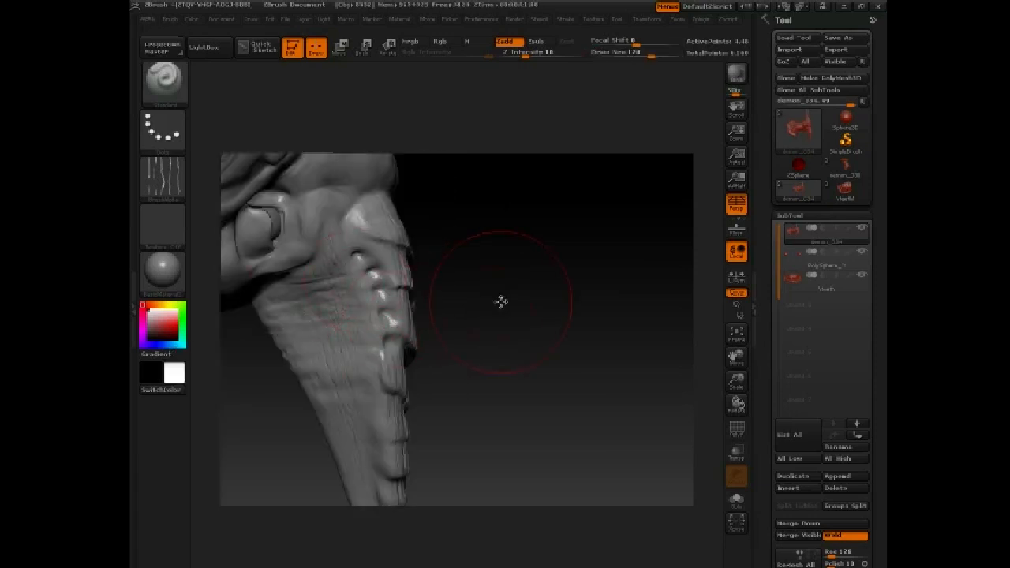
pyautogui.press('space')
pyautogui.keyDown('alt'); pyautogui.moveTo(505, 298); pyautogui.dragTo(528, 209); pyautogui.keyUp('alt')
pyautogui.press('space')
pyautogui.moveTo(402, 346); pyautogui.dragTo(386, 347)
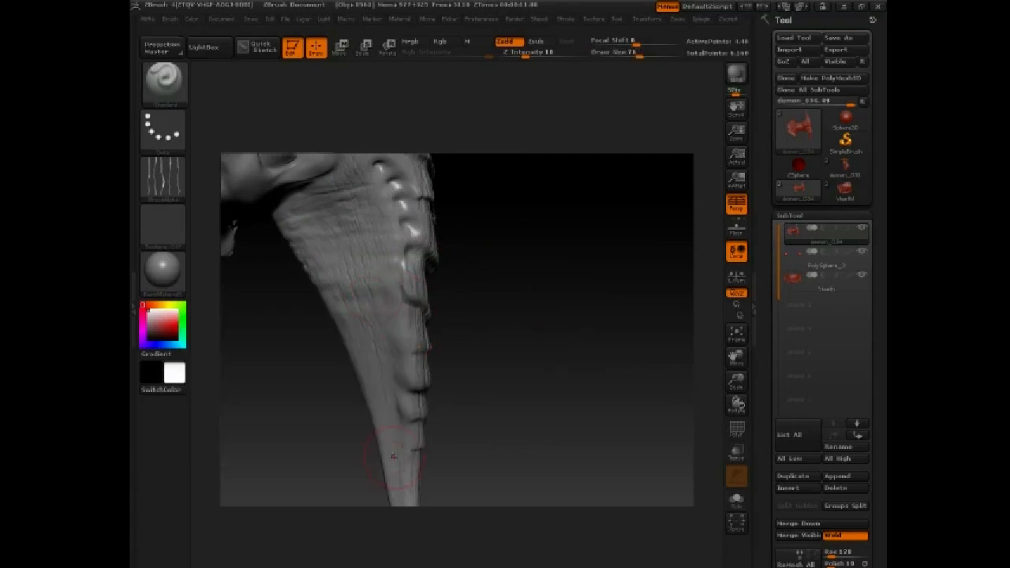
# Raise the Z intensity, streak the lower part of the horn's underside, and smooth the area near the tip.
pyautogui.press('space')
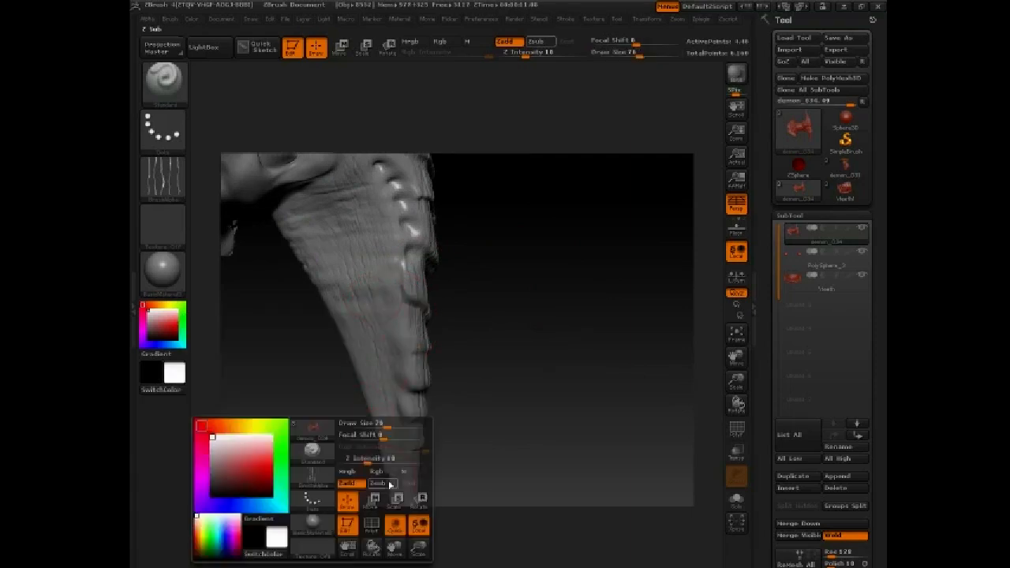
pyautogui.moveTo(377, 398); pyautogui.dragTo(386, 394)
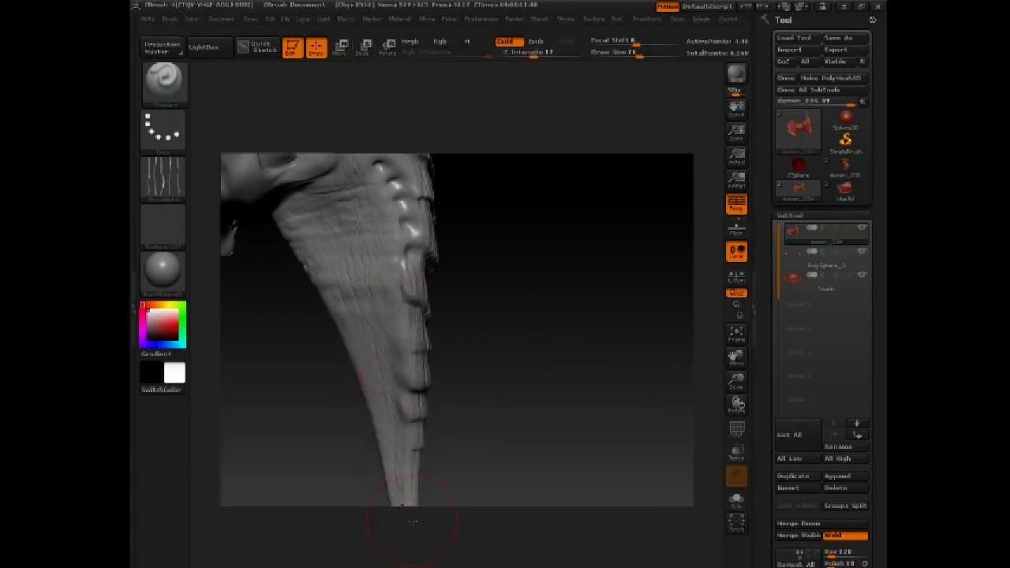
pyautogui.moveTo(418, 462); pyautogui.dragTo(408, 370)
pyautogui.moveTo(468, 409); pyautogui.dragTo(331, 371)
pyautogui.moveTo(327, 460); pyautogui.dragTo(398, 439)
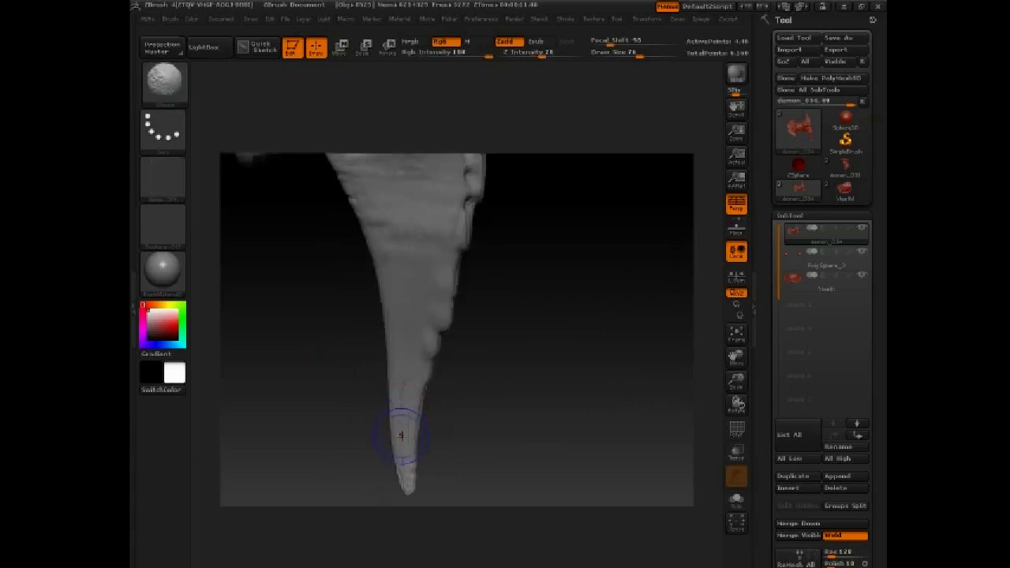
# Deepen the streaked texture along the horn's underside from base to tip with a larger draw size.
pyautogui.press('space')
pyautogui.press('space')
pyautogui.keyDown('alt'); pyautogui.moveTo(343, 248); pyautogui.dragTo(355, 339); pyautogui.keyUp('alt')
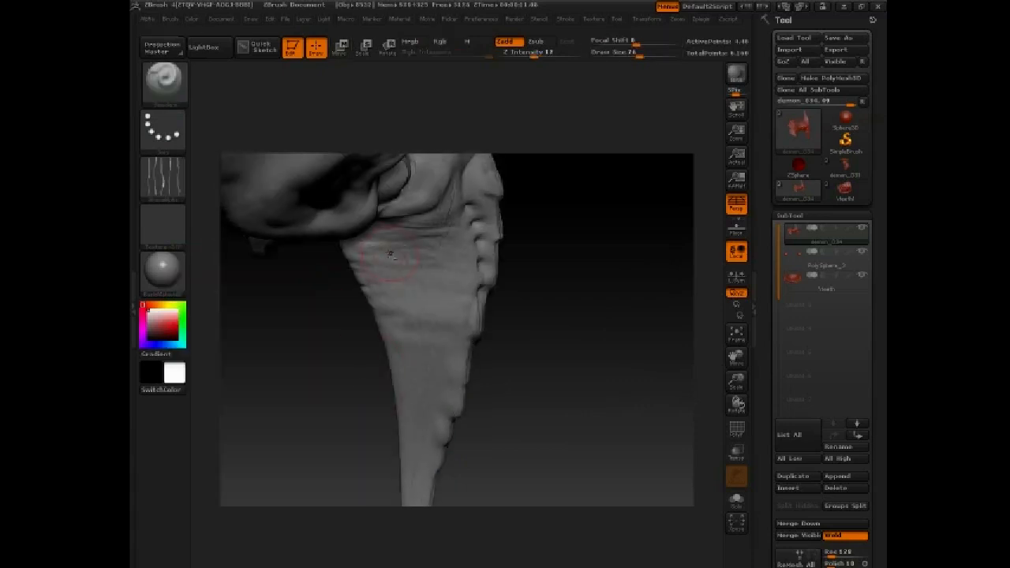
pyautogui.press('space')
pyautogui.moveTo(416, 255); pyautogui.dragTo(434, 255)
pyautogui.moveTo(399, 258)
pyautogui.mouseDown()
pyautogui.moveTo(438, 299)
pyautogui.moveTo(427, 353)
pyautogui.mouseUp()
pyautogui.moveTo(545, 316)
pyautogui.mouseDown()
pyautogui.moveTo(476, 365)
pyautogui.moveTo(463, 434)
pyautogui.mouseUp()
pyautogui.moveTo(565, 355); pyautogui.dragTo(621, 115)
pyautogui.moveTo(545, 369); pyautogui.dragTo(576, 372)
pyautogui.keyDown('alt'); pyautogui.moveTo(576, 373); pyautogui.dragTo(576, 426); pyautogui.keyUp('alt')
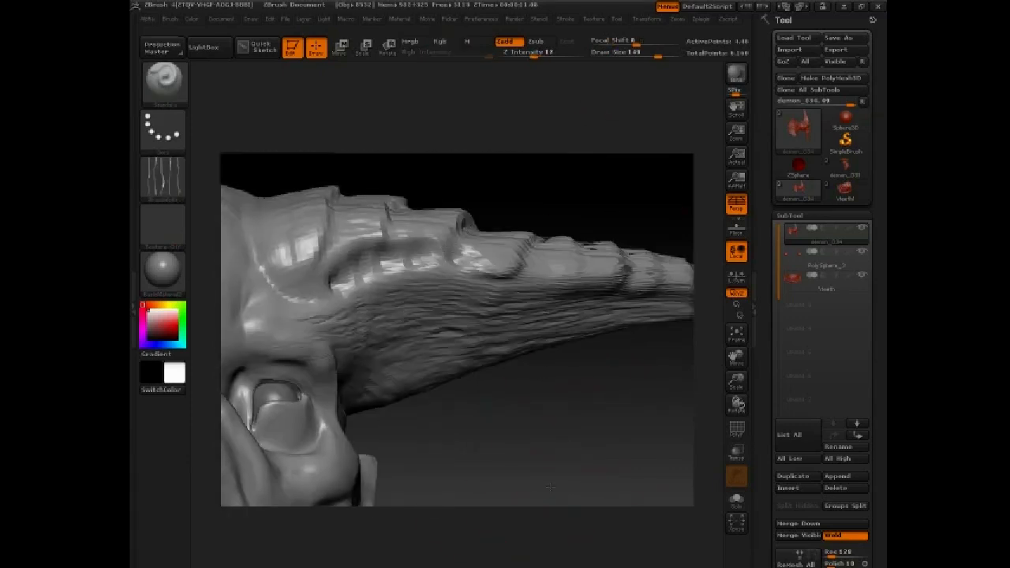
# Extend the streaks over the horn base beside the brow at draw size 82 and smooth the underside behind it.
pyautogui.press('space')
pyautogui.moveTo(394, 298); pyautogui.dragTo(389, 298)
pyautogui.press('space')
pyautogui.press('space')
pyautogui.moveTo(355, 340)
pyautogui.mouseDown()
pyautogui.moveTo(365, 341)
pyautogui.moveTo(367, 319)
pyautogui.moveTo(370, 375)
pyautogui.moveTo(414, 325)
pyautogui.moveTo(434, 331)
pyautogui.mouseUp()
pyautogui.moveTo(525, 418); pyautogui.dragTo(489, 438)
pyautogui.moveTo(410, 315)
pyautogui.keyDown('shift'); pyautogui.mouseDown()
pyautogui.moveTo(392, 306)
pyautogui.moveTo(453, 323)
pyautogui.mouseUp(); pyautogui.keyUp('shift')
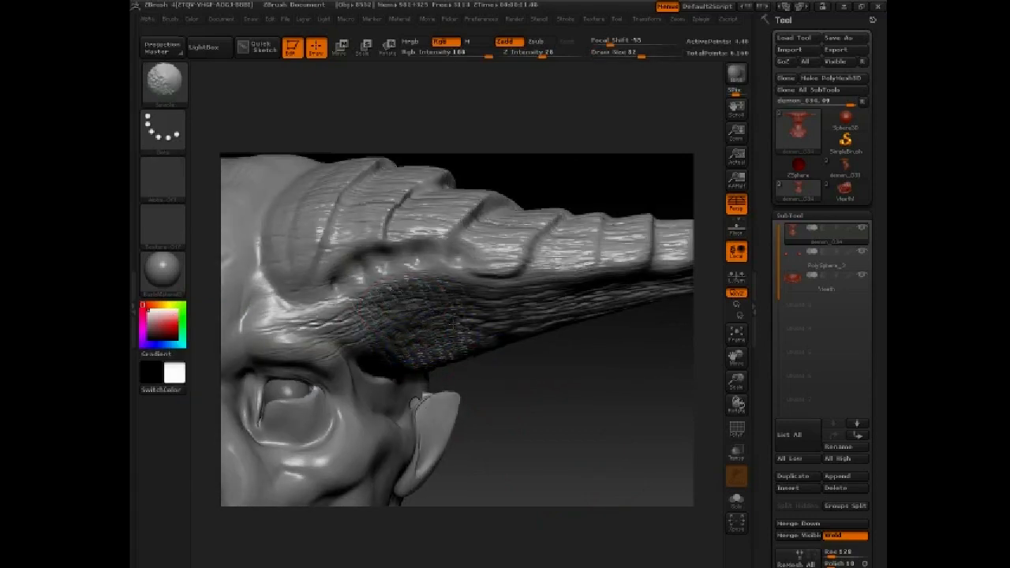
# Sculpt around the row of bumps and the horn's root using the Standard brush with a soft round alpha at draw size 33.
pyautogui.press('b')
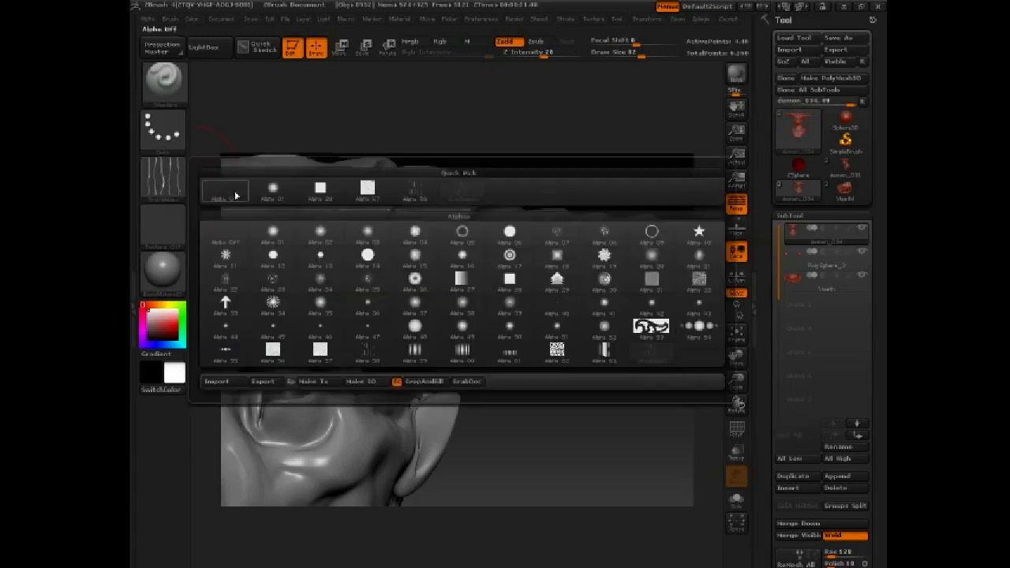
pyautogui.press('s')
pyautogui.press('t')
pyautogui.press('space')
pyautogui.moveTo(350, 239); pyautogui.dragTo(348, 239)
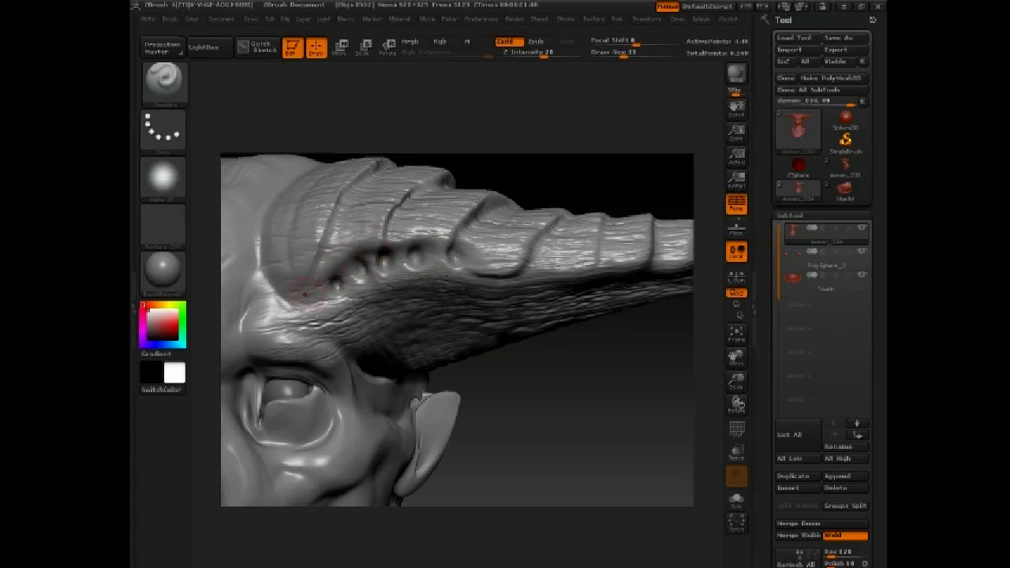
pyautogui.moveTo(303, 292); pyautogui.dragTo(332, 221)
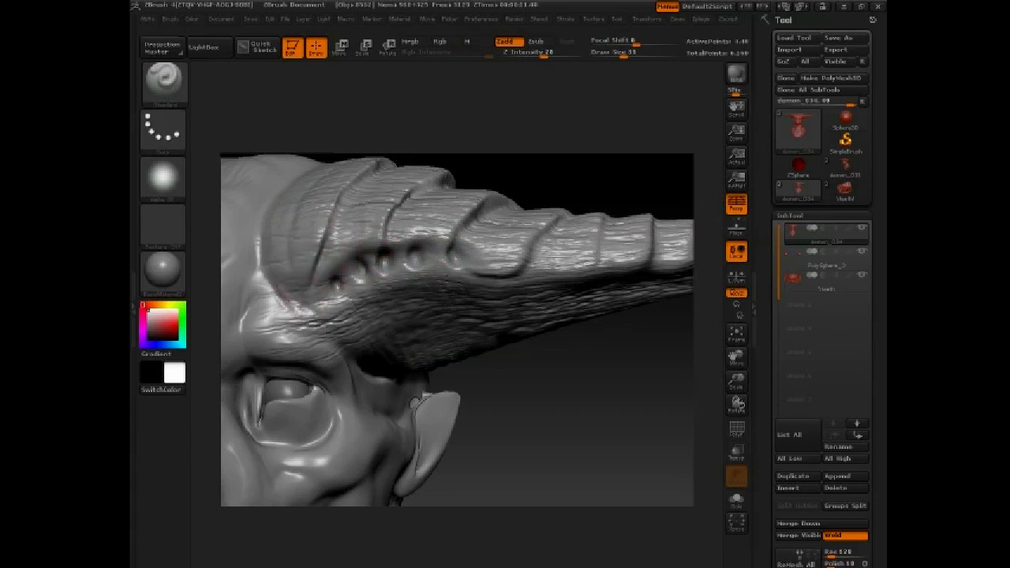
pyautogui.moveTo(482, 430); pyautogui.dragTo(684, 395)
# Sculpt small wrinkles where the horn's root meets the brow at draw size 24.
pyautogui.press('space')
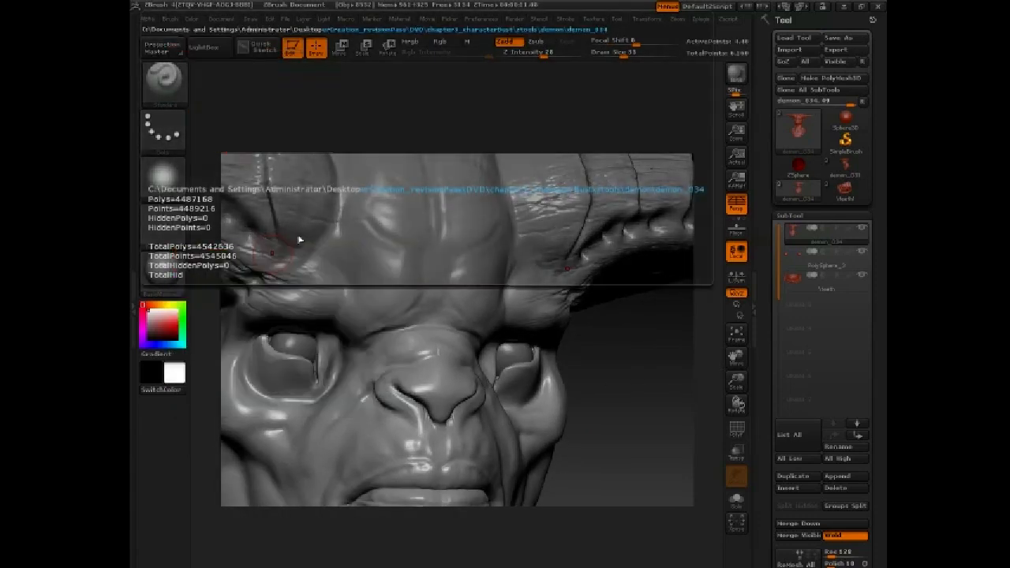
pyautogui.press('space')
pyautogui.moveTo(341, 259)
pyautogui.mouseDown()
pyautogui.moveTo(352, 260)
pyautogui.moveTo(331, 277)
pyautogui.mouseUp()
pyautogui.press('space')
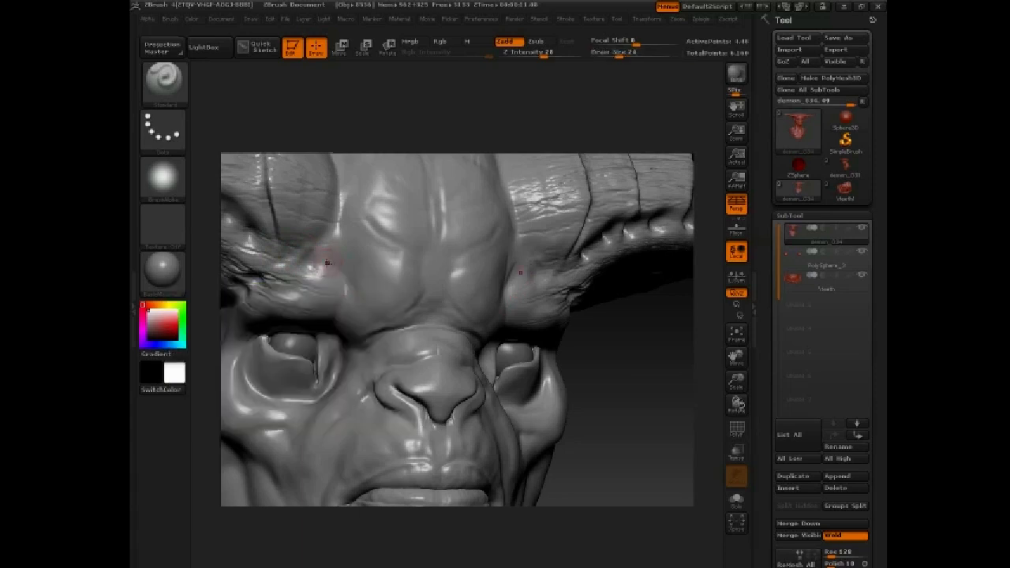
pyautogui.moveTo(609, 338); pyautogui.dragTo(532, 314)
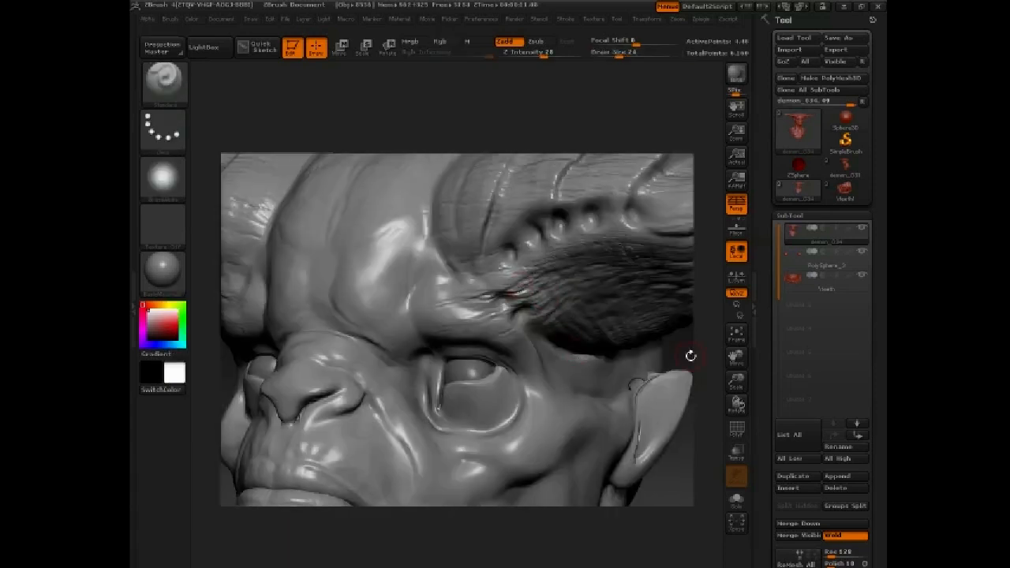
# Adjust the lower plate edges above the row of bumps with the Move brush at draw size 65.
pyautogui.keyDown('alt'); pyautogui.moveTo(690, 356); pyautogui.dragTo(667, 216); pyautogui.keyUp('alt')
pyautogui.moveTo(640, 325)
pyautogui.keyDown('alt'); pyautogui.mouseDown()
pyautogui.moveTo(616, 309)
pyautogui.moveTo(643, 334)
pyautogui.moveTo(607, 317)
pyautogui.moveTo(616, 437)
pyautogui.mouseUp(); pyautogui.keyUp('alt')
pyautogui.press('b')
pyautogui.press('m')
pyautogui.press('v')
pyautogui.moveTo(606, 142)
pyautogui.mouseDown()
pyautogui.moveTo(525, 189)
pyautogui.moveTo(497, 276)
pyautogui.mouseUp()
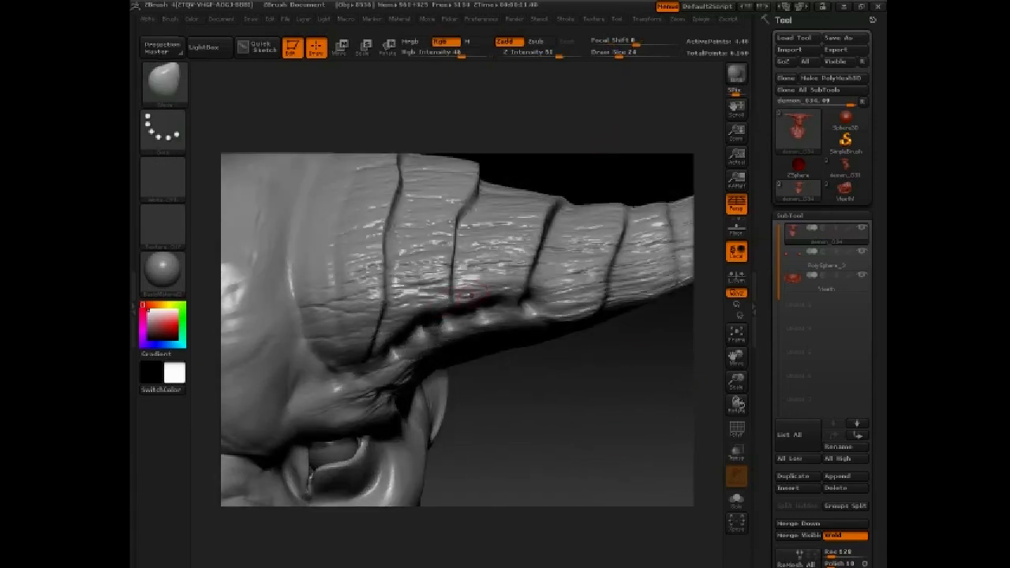
pyautogui.press('space')
pyautogui.moveTo(446, 302)
pyautogui.mouseDown()
pyautogui.moveTo(466, 303)
pyautogui.moveTo(416, 308)
pyautogui.mouseUp()
pyautogui.moveTo(489, 290); pyautogui.dragTo(496, 281)
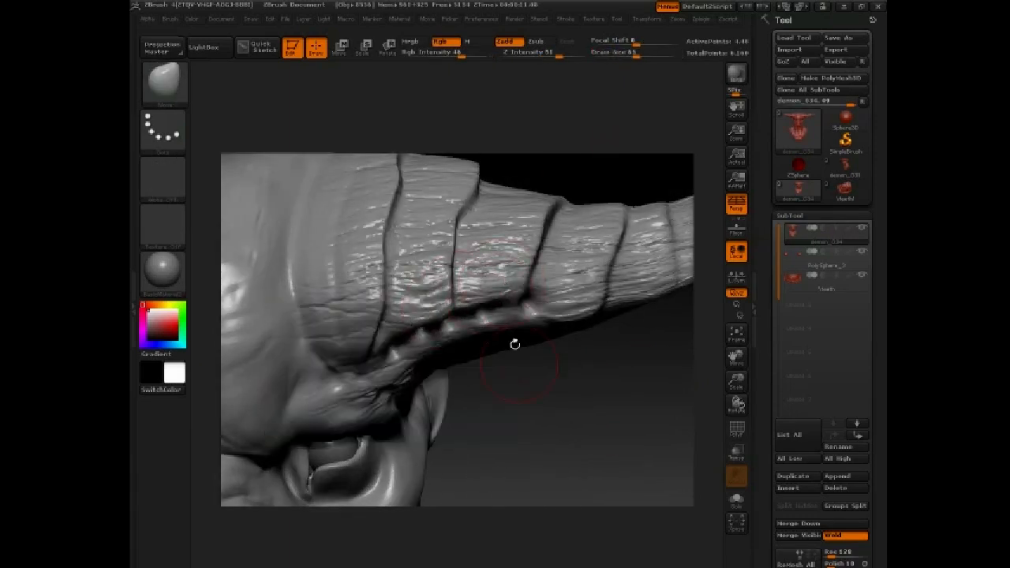
# Reshape the row of bumps and the plate edges along the horn's underside using the Move brush at draw sizes 138 and 70.
pyautogui.moveTo(514, 344); pyautogui.dragTo(521, 320)
pyautogui.press('space')
pyautogui.moveTo(505, 287); pyautogui.dragTo(491, 287)
pyautogui.moveTo(557, 329)
pyautogui.mouseDown()
pyautogui.moveTo(563, 182)
pyautogui.moveTo(541, 248)
pyautogui.moveTo(521, 257)
pyautogui.mouseUp()
pyautogui.press('space')
pyautogui.moveTo(502, 339); pyautogui.dragTo(515, 339)
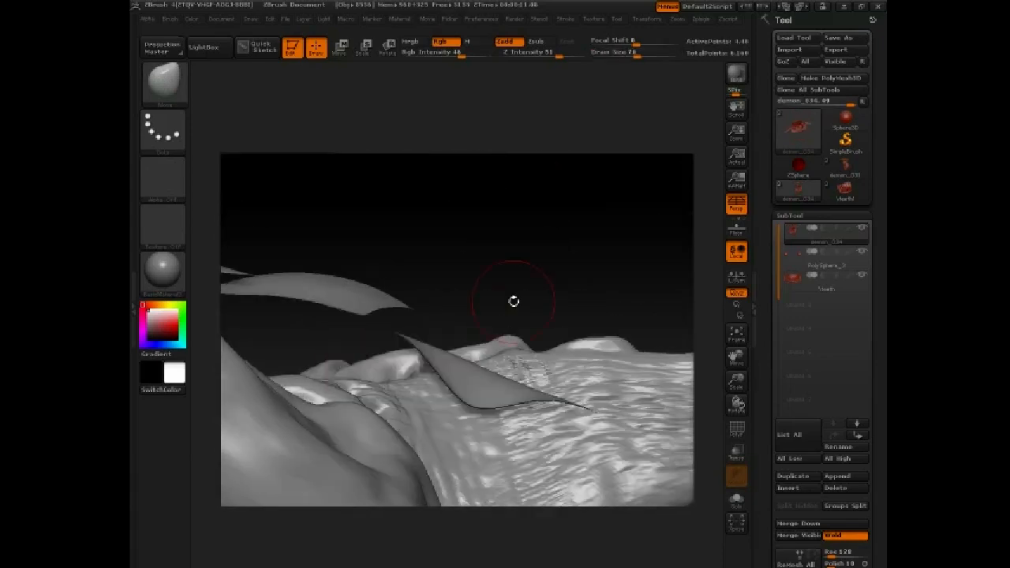
pyautogui.press('space')
pyautogui.moveTo(514, 302)
pyautogui.mouseDown()
pyautogui.moveTo(465, 345)
pyautogui.moveTo(503, 340)
pyautogui.mouseUp()
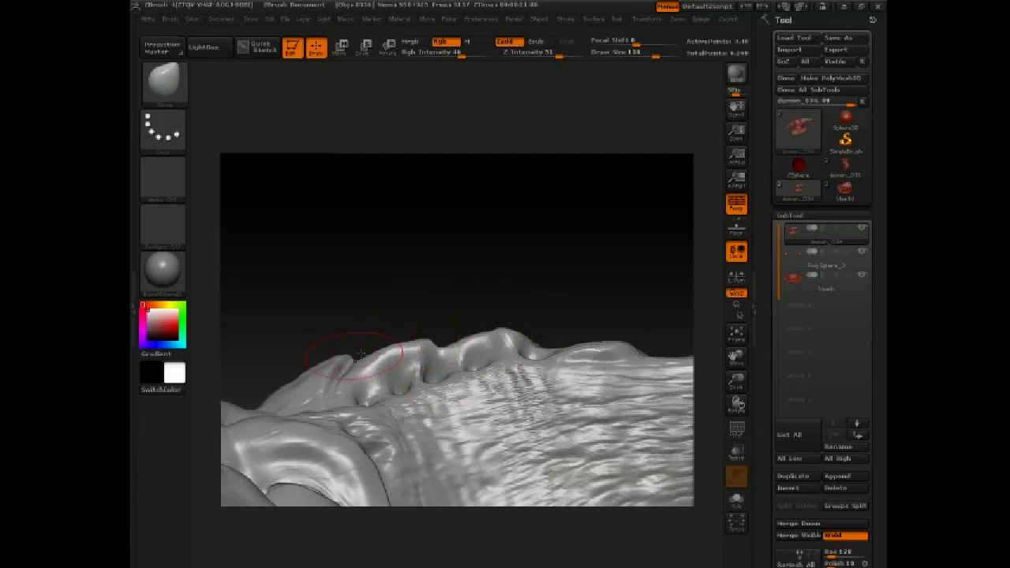
pyautogui.press('space')
pyautogui.moveTo(441, 353); pyautogui.dragTo(427, 353)
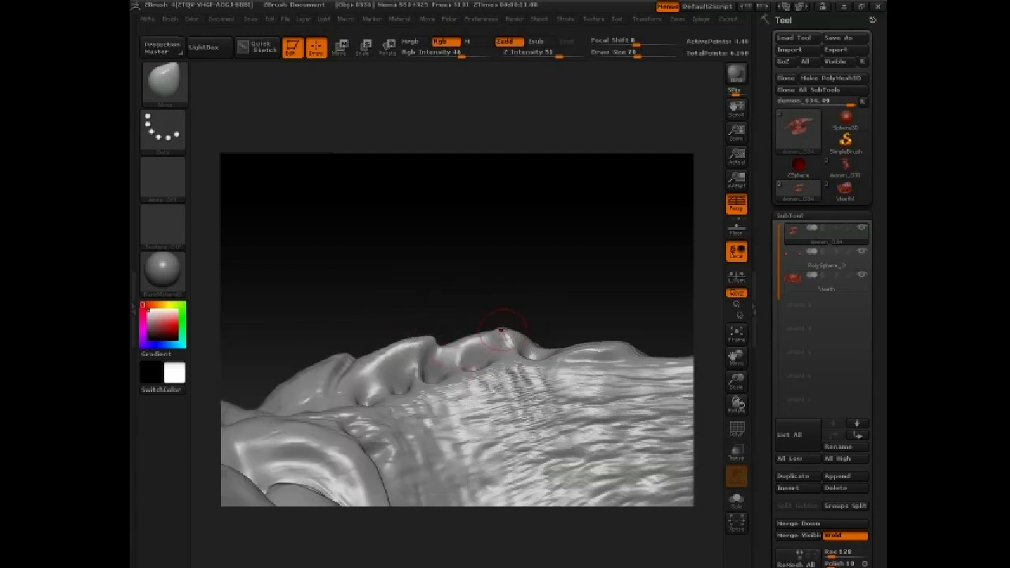
# Adjust the edges of the plates near the horn's base with the Move brush at draw size 47.
pyautogui.moveTo(538, 288); pyautogui.dragTo(545, 403)
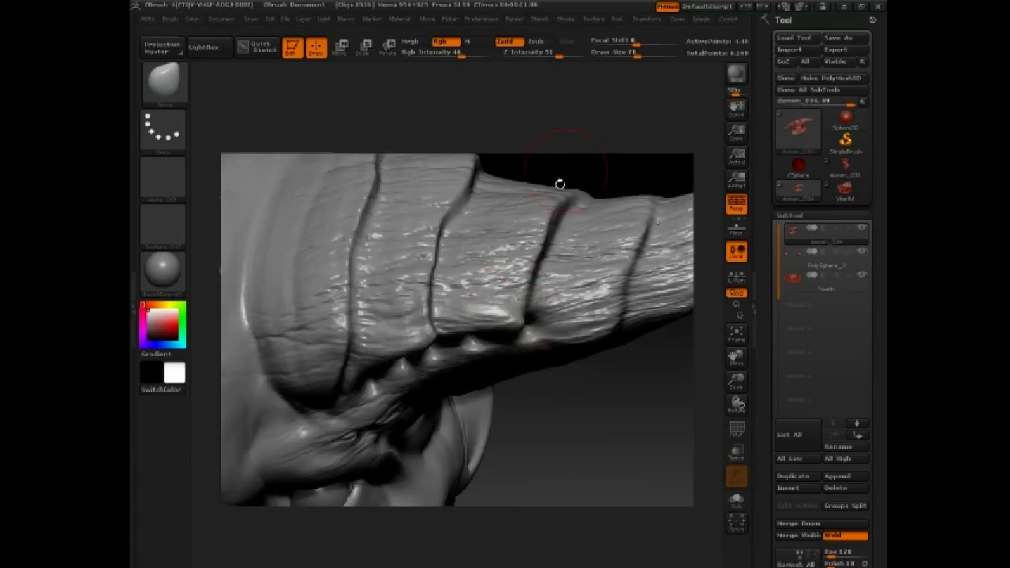
pyautogui.moveTo(558, 185); pyautogui.dragTo(550, 241)
pyautogui.moveTo(537, 196)
pyautogui.mouseDown()
pyautogui.moveTo(521, 351)
pyautogui.moveTo(470, 371)
pyautogui.mouseUp()
pyautogui.press('space')
pyautogui.moveTo(484, 336); pyautogui.dragTo(476, 338)
pyautogui.moveTo(396, 361); pyautogui.dragTo(384, 363)
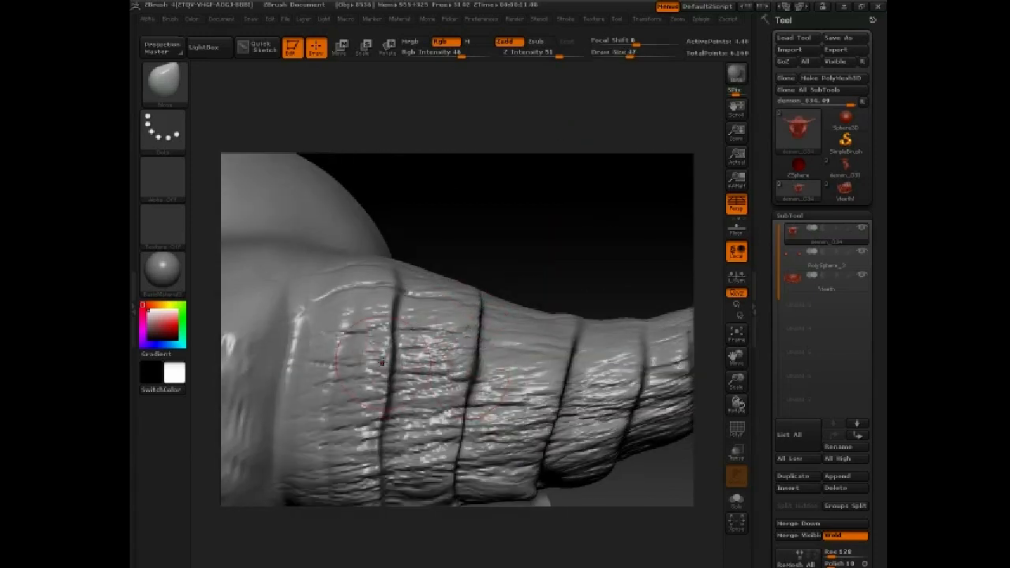
# Build up the forehead beside both horn bases using a clay brush with a square alpha at draw size 37.
pyautogui.moveTo(509, 197)
pyautogui.mouseDown()
pyautogui.moveTo(467, 293)
pyautogui.moveTo(608, 315)
pyautogui.moveTo(634, 353)
pyautogui.moveTo(637, 331)
pyautogui.moveTo(410, 397)
pyautogui.moveTo(540, 346)
pyautogui.moveTo(520, 395)
pyautogui.mouseUp()
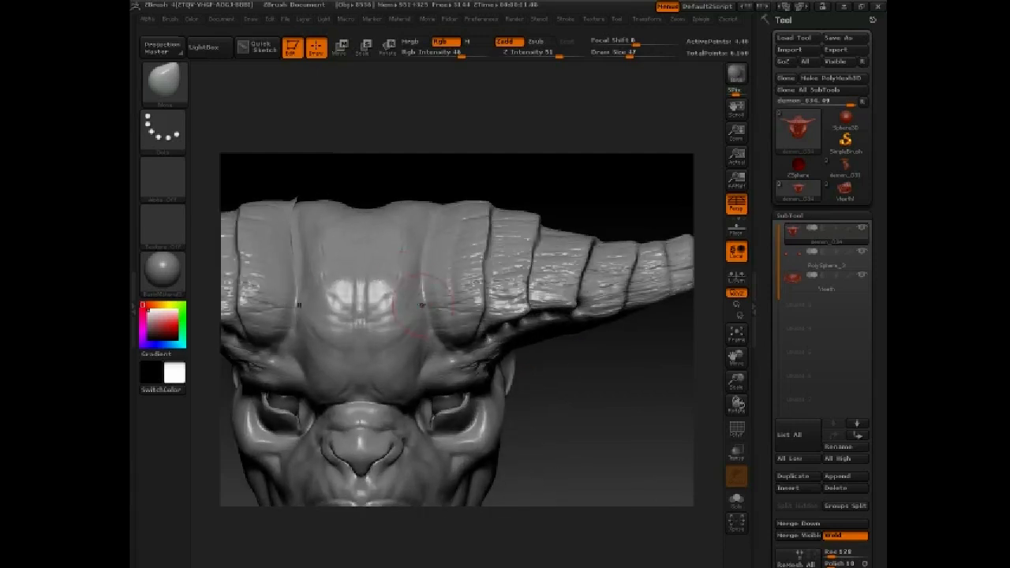
pyautogui.press('1')
pyautogui.press('space')
pyautogui.click(305, 360)
pyautogui.click(406, 372)
pyautogui.press('space')
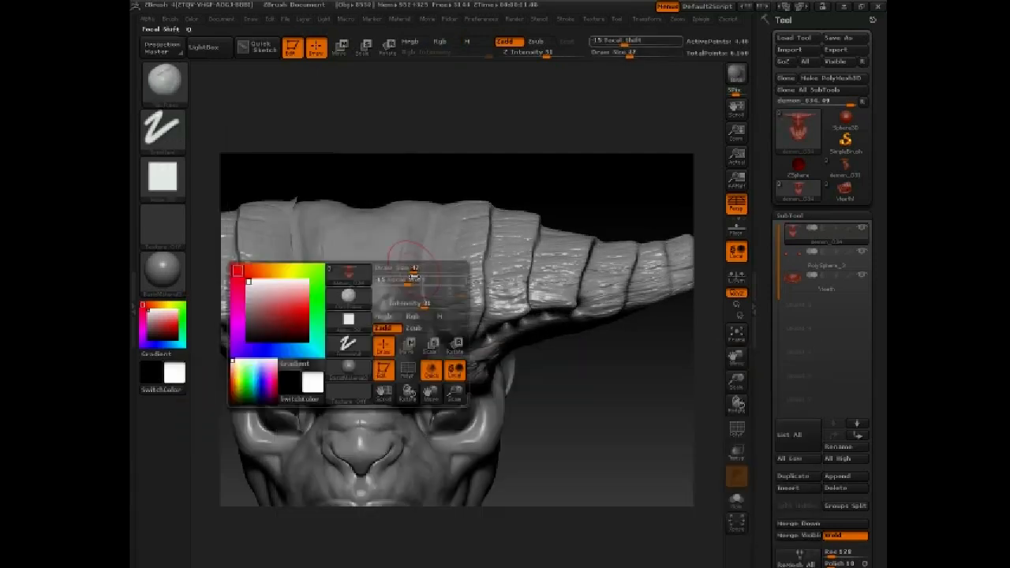
pyautogui.moveTo(415, 270); pyautogui.dragTo(408, 270)
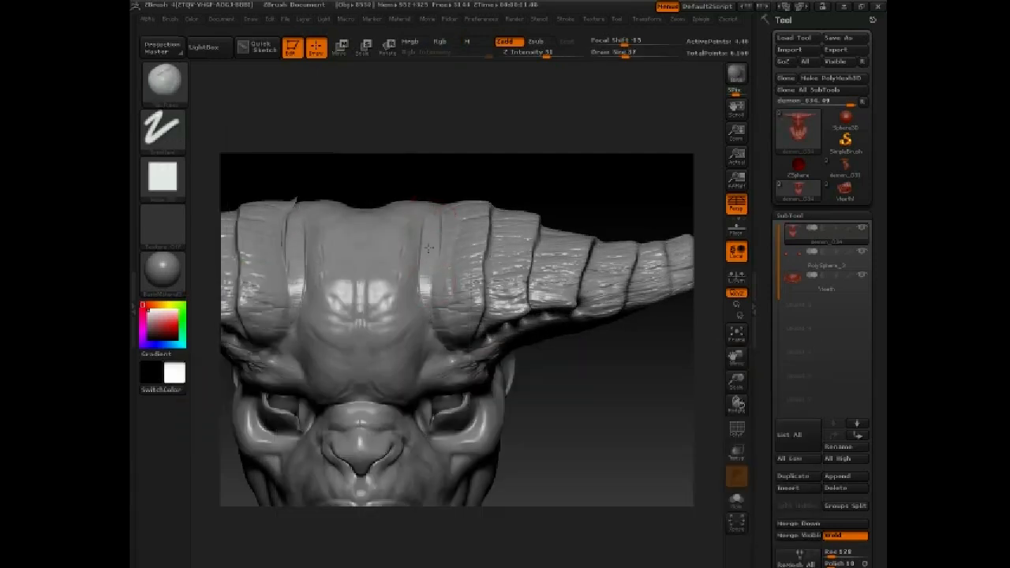
pyautogui.moveTo(434, 219)
pyautogui.mouseDown()
pyautogui.moveTo(424, 300)
pyautogui.moveTo(416, 295)
pyautogui.mouseUp()
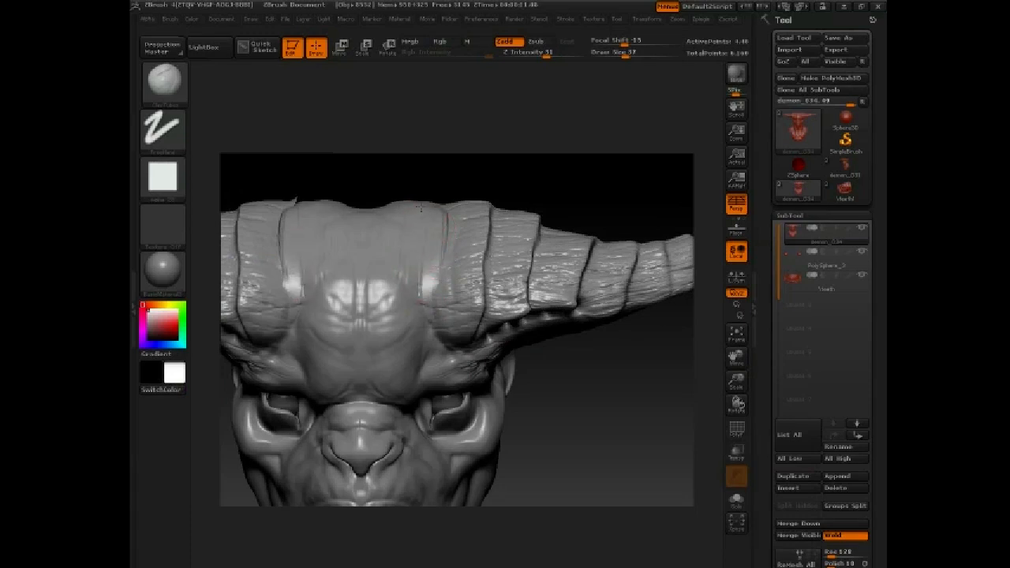
pyautogui.moveTo(420, 208); pyautogui.dragTo(430, 323)
pyautogui.moveTo(411, 291); pyautogui.dragTo(412, 309)
pyautogui.moveTo(401, 227); pyautogui.dragTo(401, 297)
# Sculpt long folds over the top of the forehead between the horns with the same clay brush.
pyautogui.moveTo(586, 375)
pyautogui.mouseDown()
pyautogui.moveTo(583, 442)
pyautogui.moveTo(553, 456)
pyautogui.mouseUp()
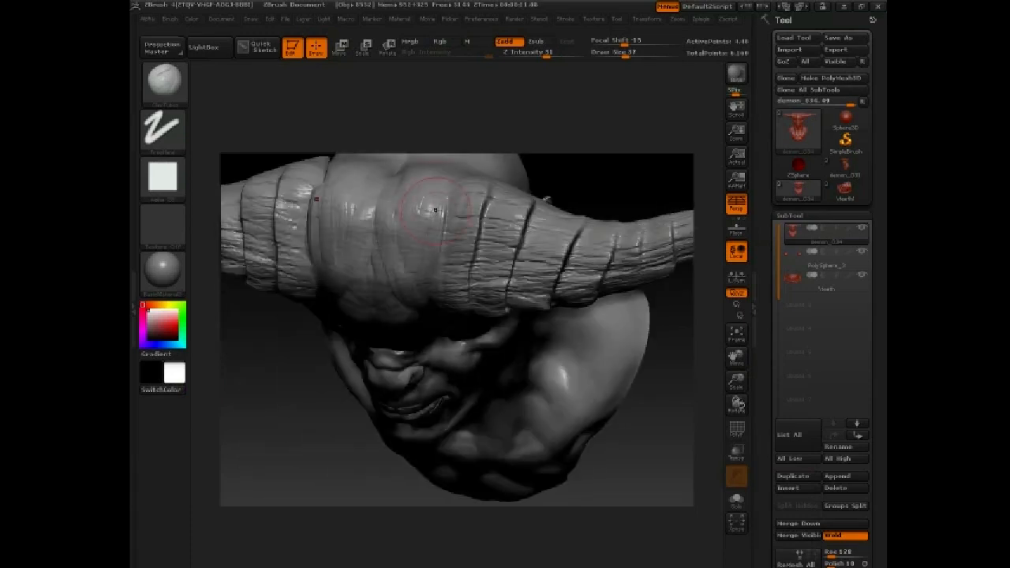
pyautogui.moveTo(432, 208); pyautogui.dragTo(437, 237)
pyautogui.moveTo(645, 431)
pyautogui.mouseDown()
pyautogui.moveTo(636, 277)
pyautogui.moveTo(587, 321)
pyautogui.moveTo(602, 309)
pyautogui.moveTo(651, 364)
pyautogui.moveTo(649, 442)
pyautogui.mouseUp()
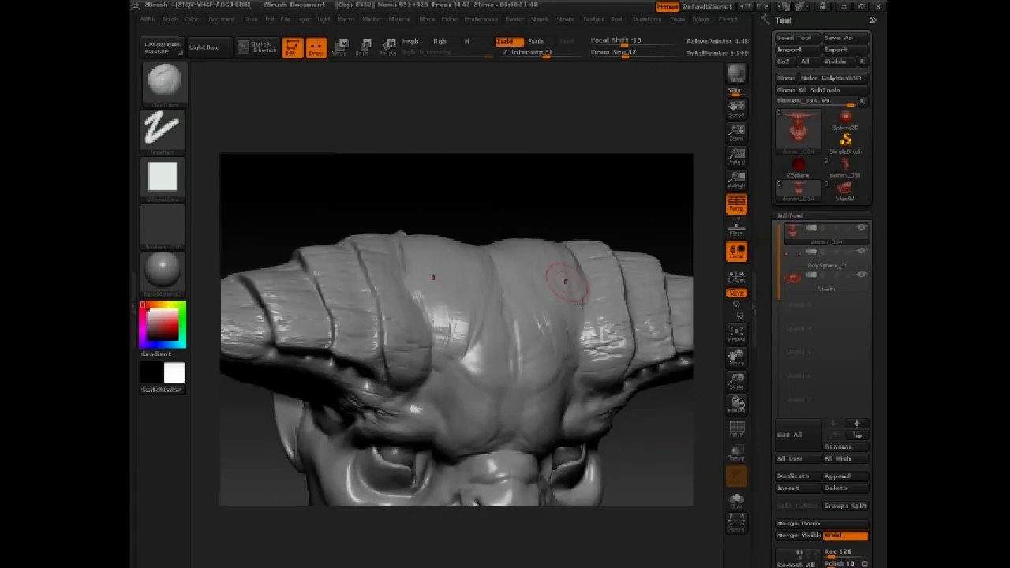
# Carve fine cracks and nicks along the horn's plate edges using the Standard brush at draw size 8.
pyautogui.moveTo(488, 183); pyautogui.dragTo(522, 187)
pyautogui.press('b')
pyautogui.press('s')
pyautogui.press('t')
pyautogui.press('space')
pyautogui.moveTo(424, 246)
pyautogui.mouseDown()
pyautogui.moveTo(414, 215)
pyautogui.moveTo(444, 246)
pyautogui.mouseUp()
pyautogui.press('space')
pyautogui.click(413, 282)
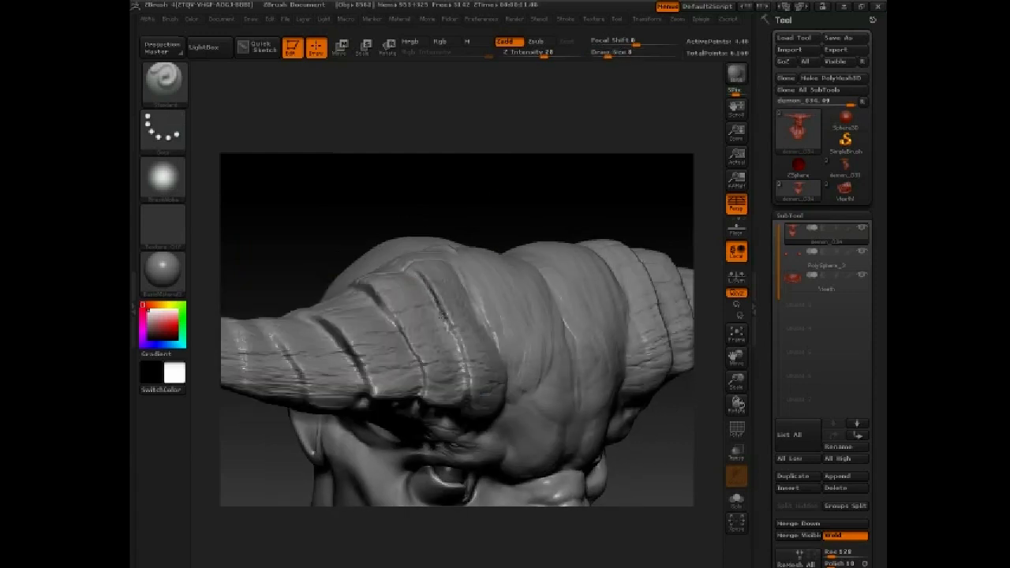
pyautogui.moveTo(468, 408); pyautogui.dragTo(433, 324)
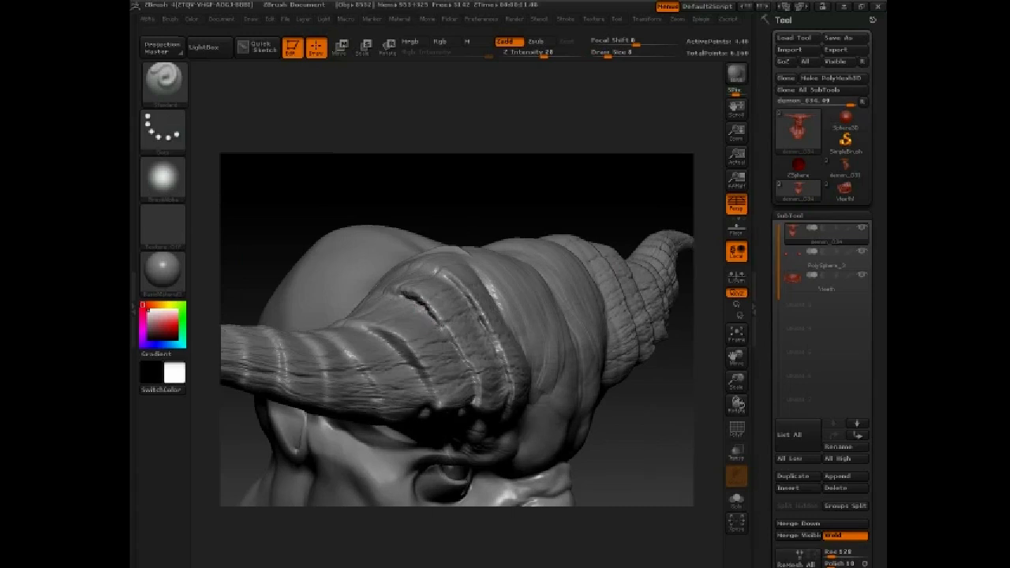
pyautogui.moveTo(469, 411); pyautogui.dragTo(458, 335)
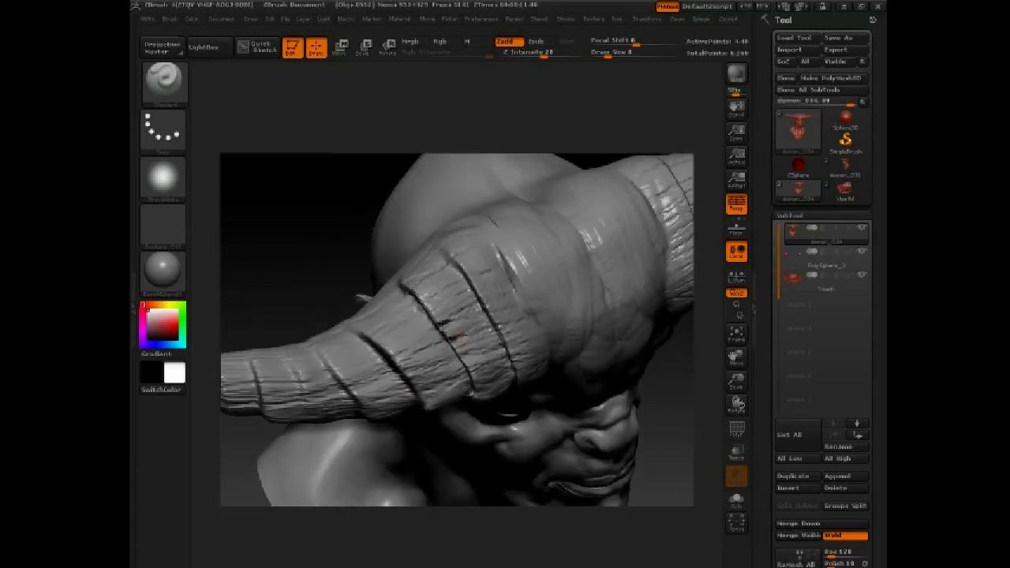
pyautogui.moveTo(404, 353); pyautogui.dragTo(378, 350)
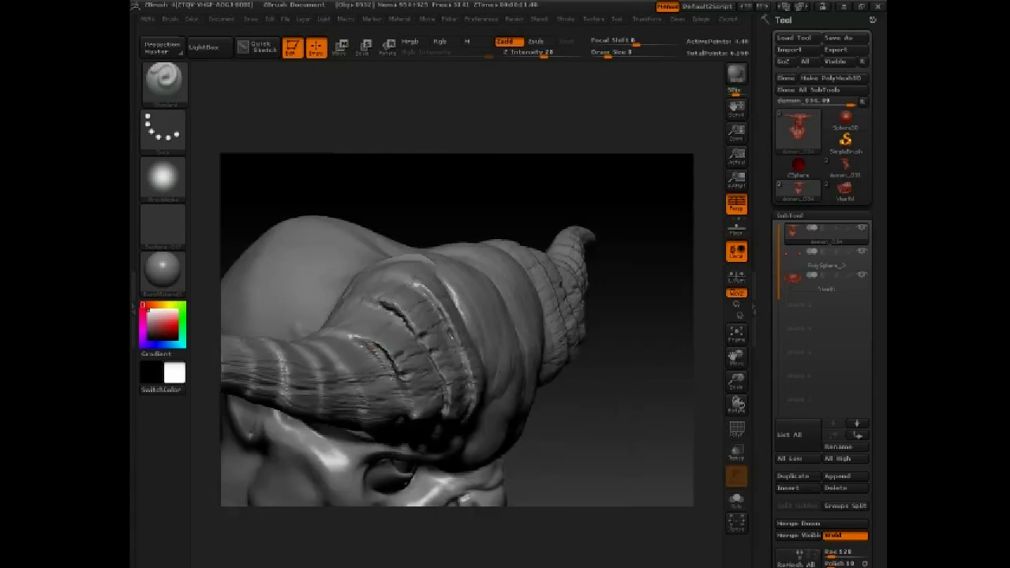
# Sculpt the lower ends of the plate edges above the row of bumps with the Standard brush at draw size 21.
pyautogui.moveTo(418, 209); pyautogui.dragTo(536, 166)
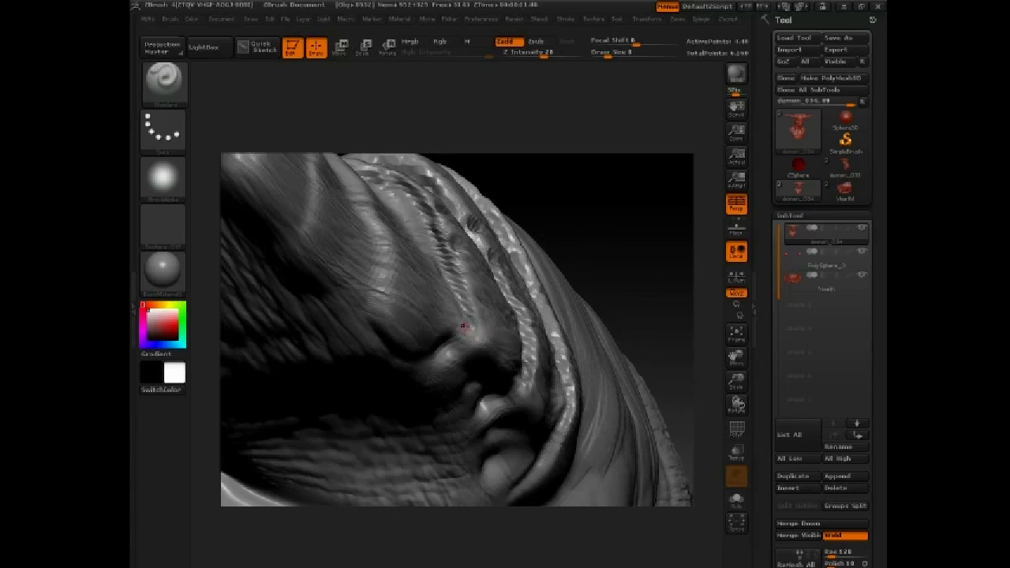
pyautogui.press('space')
pyautogui.click(465, 332)
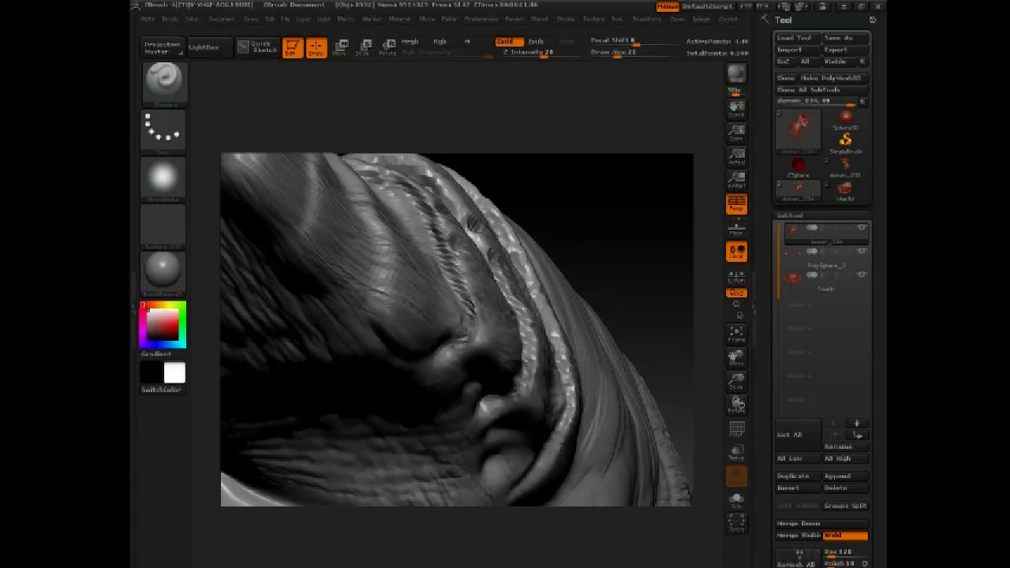
pyautogui.moveTo(517, 389); pyautogui.dragTo(532, 360)
pyautogui.moveTo(623, 197); pyautogui.dragTo(623, 273)
pyautogui.moveTo(523, 383); pyautogui.dragTo(533, 335)
pyautogui.moveTo(676, 136)
pyautogui.mouseDown()
pyautogui.moveTo(675, 98)
pyautogui.moveTo(647, 112)
pyautogui.mouseUp()
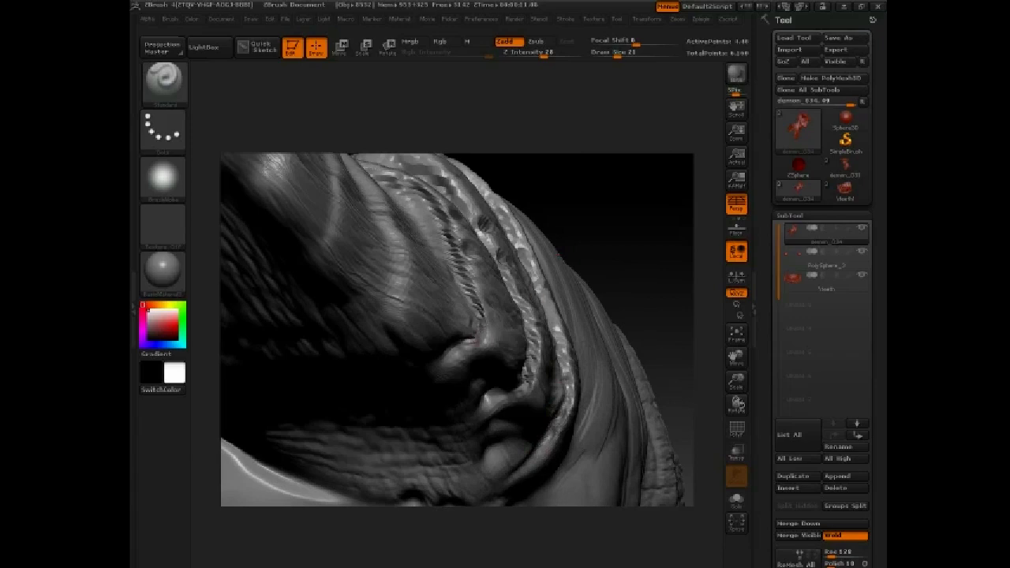
# Cut small notches into the plate edges on the horn's side with the Standard brush at draw size 13.
pyautogui.moveTo(631, 173); pyautogui.dragTo(521, 190)
pyautogui.moveTo(472, 302); pyautogui.dragTo(510, 311)
pyautogui.press('space')
pyautogui.click(471, 302)
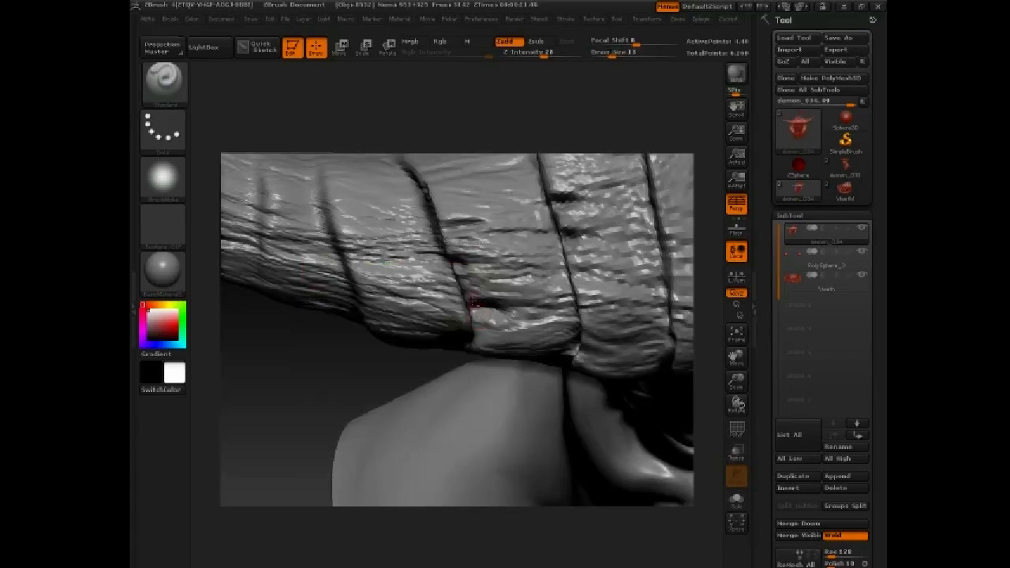
pyautogui.moveTo(463, 277); pyautogui.dragTo(620, 270)
pyautogui.moveTo(646, 134)
pyautogui.keyDown('alt'); pyautogui.mouseDown()
pyautogui.moveTo(631, 93)
pyautogui.moveTo(613, 120)
pyautogui.moveTo(387, 284)
pyautogui.mouseUp(); pyautogui.keyUp('alt')
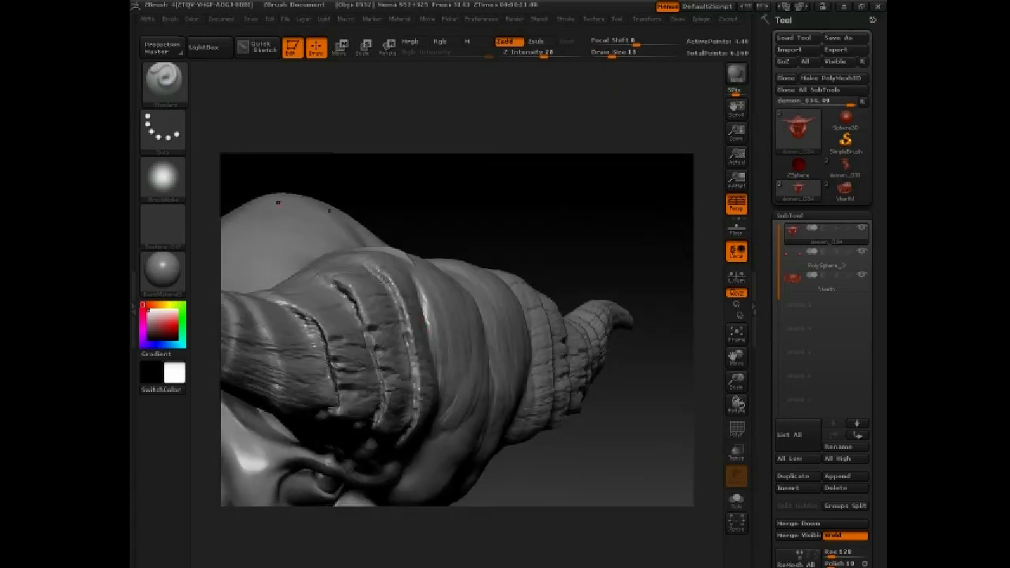
# Adjust the shape of the large plates near the horn's base using the Move brush at a large draw size.
pyautogui.moveTo(553, 186); pyautogui.dragTo(348, 186)
pyautogui.moveTo(287, 440); pyautogui.dragTo(282, 377)
pyautogui.press('f')
pyautogui.keyDown('alt'); pyautogui.moveTo(289, 311); pyautogui.dragTo(314, 443); pyautogui.keyUp('alt')
pyautogui.moveTo(483, 194); pyautogui.dragTo(509, 198)
pyautogui.moveTo(593, 252)
pyautogui.keyDown('alt'); pyautogui.mouseDown()
pyautogui.moveTo(571, 327)
pyautogui.moveTo(581, 316)
pyautogui.mouseUp(); pyautogui.keyUp('alt')
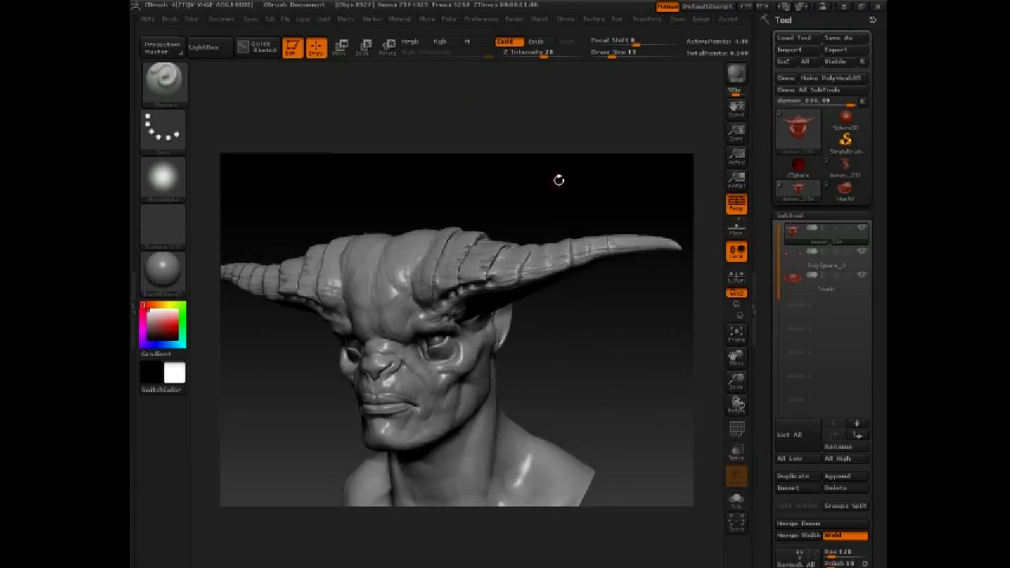
pyautogui.press('b')
pyautogui.press('m')
pyautogui.press('v')
pyautogui.press('space')
pyautogui.moveTo(430, 269); pyautogui.dragTo(459, 262)
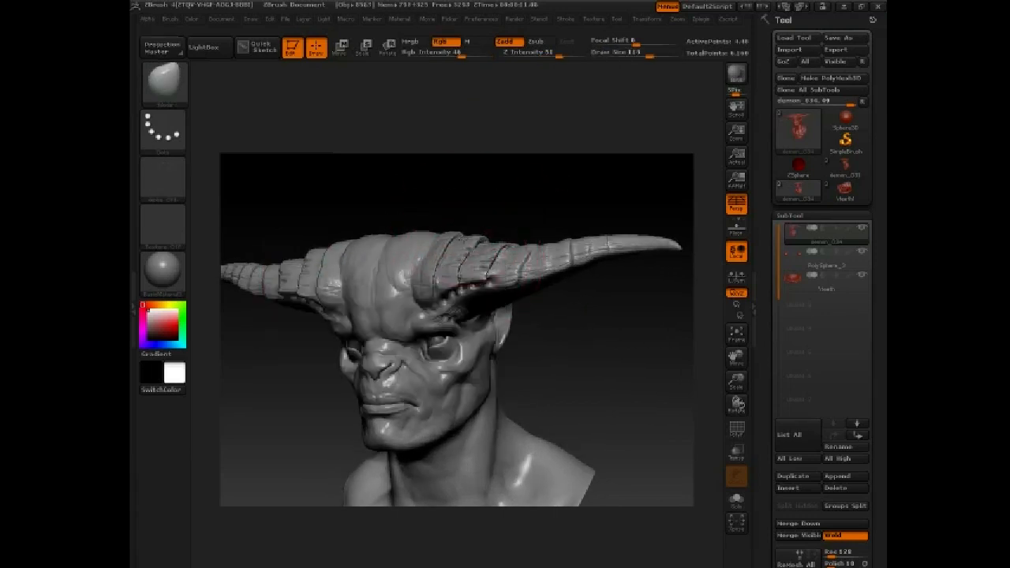
pyautogui.moveTo(464, 221)
pyautogui.mouseDown()
pyautogui.moveTo(484, 203)
pyautogui.moveTo(493, 276)
pyautogui.moveTo(462, 284)
pyautogui.mouseUp()
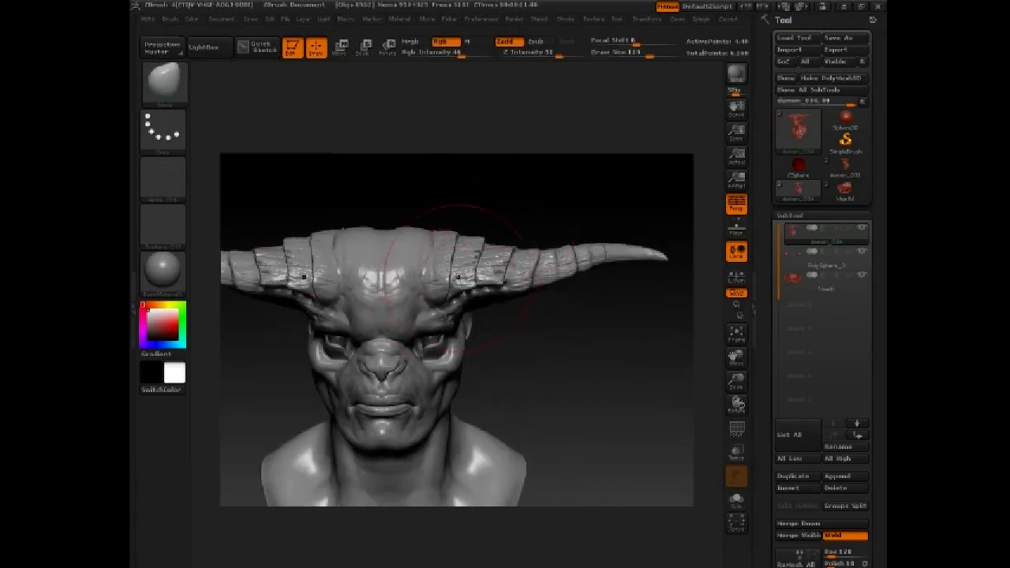
# Pull the plate edges above the row of bumps outward with the Move brush at draw size 78.
pyautogui.moveTo(525, 210)
pyautogui.mouseDown()
pyautogui.moveTo(501, 207)
pyautogui.moveTo(475, 236)
pyautogui.moveTo(465, 306)
pyautogui.mouseUp()
pyautogui.press('space')
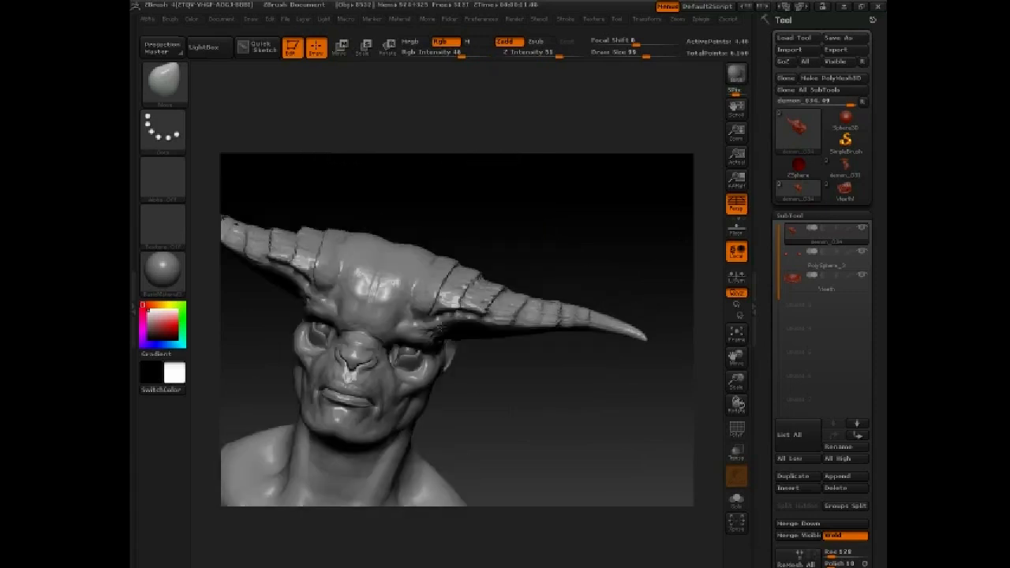
pyautogui.moveTo(513, 234)
pyautogui.mouseDown()
pyautogui.moveTo(509, 365)
pyautogui.moveTo(520, 359)
pyautogui.mouseUp()
pyautogui.press('space')
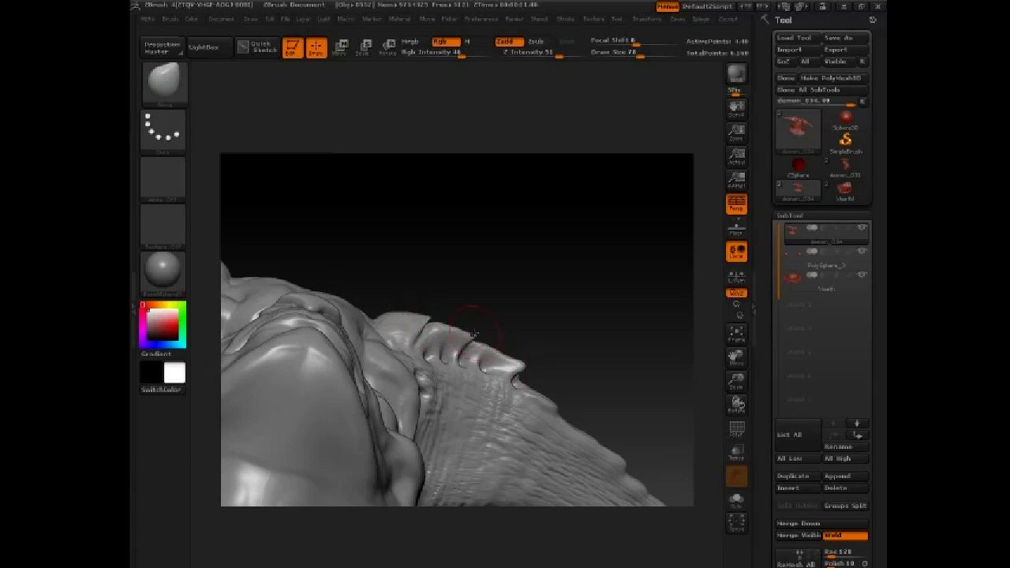
# Sharpen the plate edges above the row of bumps using the Pinch brush at draw size 38.
pyautogui.press('b')
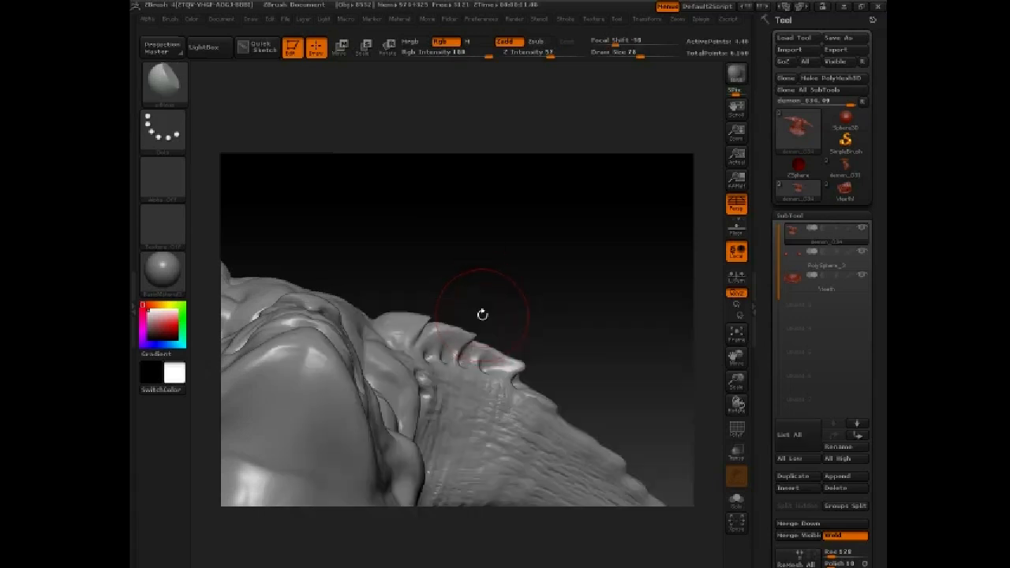
pyautogui.moveTo(482, 314)
pyautogui.mouseDown()
pyautogui.moveTo(479, 244)
pyautogui.moveTo(439, 322)
pyautogui.moveTo(493, 292)
pyautogui.moveTo(523, 317)
pyautogui.moveTo(521, 357)
pyautogui.mouseUp()
pyautogui.press('space')
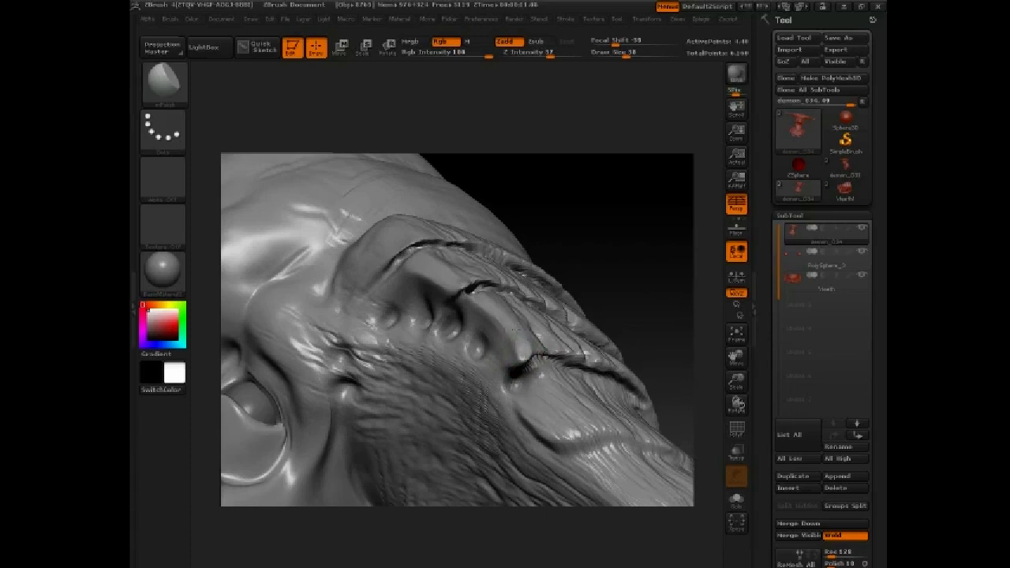
pyautogui.moveTo(543, 227); pyautogui.dragTo(433, 281)
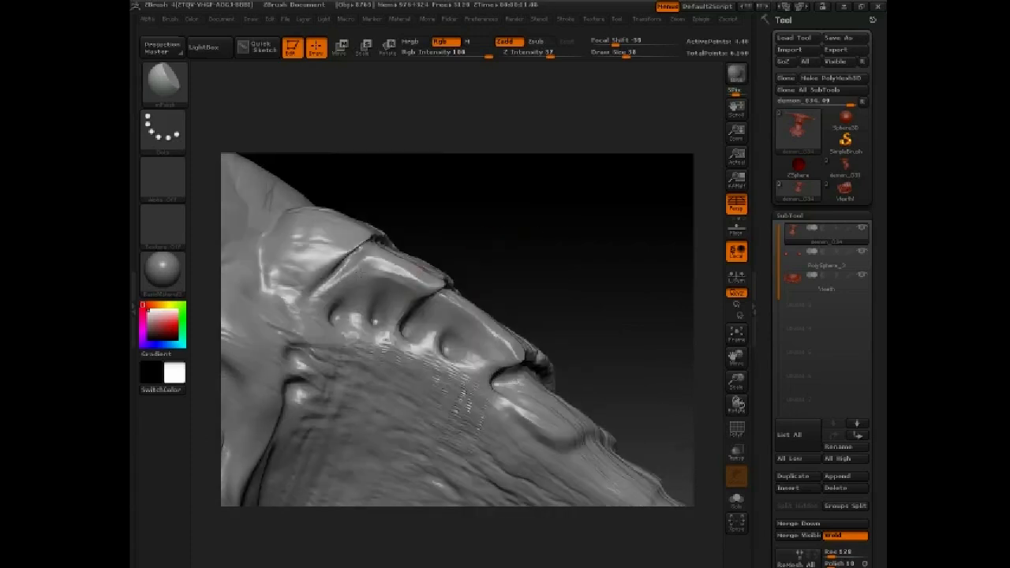
# Refine the bumps beneath the plates using the Standard brush at draw size 38.
pyautogui.moveTo(408, 234)
pyautogui.keyDown('alt'); pyautogui.mouseDown()
pyautogui.moveTo(482, 192)
pyautogui.moveTo(455, 212)
pyautogui.moveTo(503, 251)
pyautogui.mouseUp(); pyautogui.keyUp('alt')
pyautogui.press('b')
pyautogui.press('s')
pyautogui.press('t')
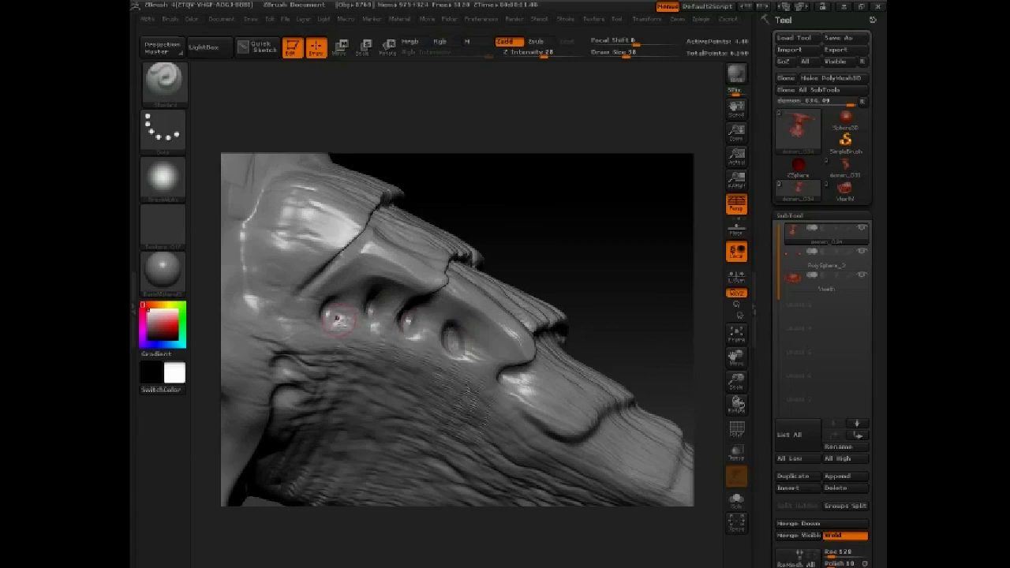
pyautogui.moveTo(349, 315)
pyautogui.mouseDown()
pyautogui.moveTo(498, 216)
pyautogui.moveTo(482, 415)
pyautogui.moveTo(616, 358)
pyautogui.mouseUp()
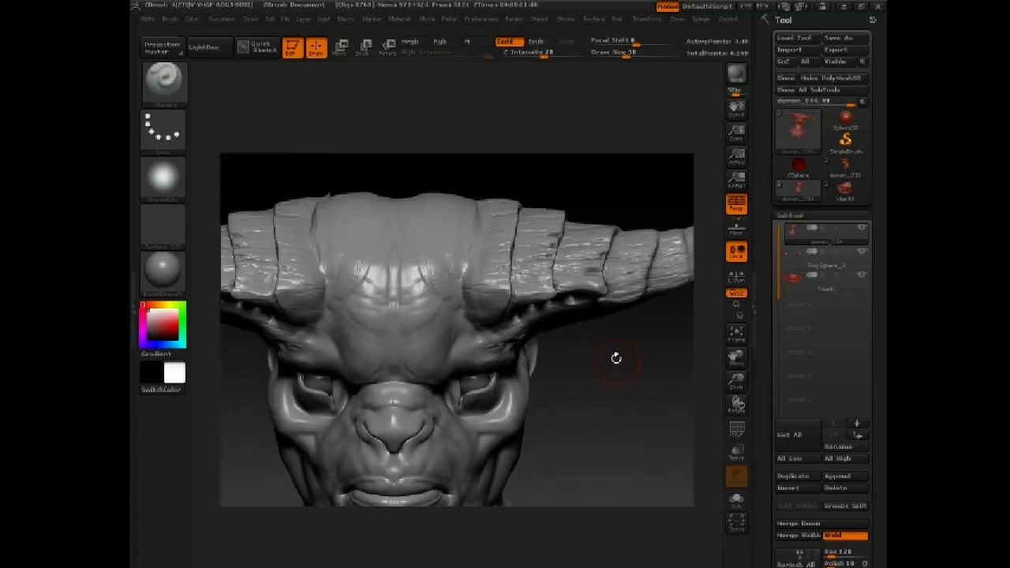
# Adjust the outer plates toward the horn's tip with the Move brush.
pyautogui.press('b')
pyautogui.press('m')
pyautogui.press('v')
pyautogui.moveTo(605, 207)
pyautogui.keyDown('alt'); pyautogui.mouseDown()
pyautogui.moveTo(572, 296)
pyautogui.moveTo(538, 344)
pyautogui.mouseUp(); pyautogui.keyUp('alt')
pyautogui.press('space')
pyautogui.moveTo(603, 277)
pyautogui.mouseDown()
pyautogui.moveTo(629, 286)
pyautogui.moveTo(676, 269)
pyautogui.mouseUp()
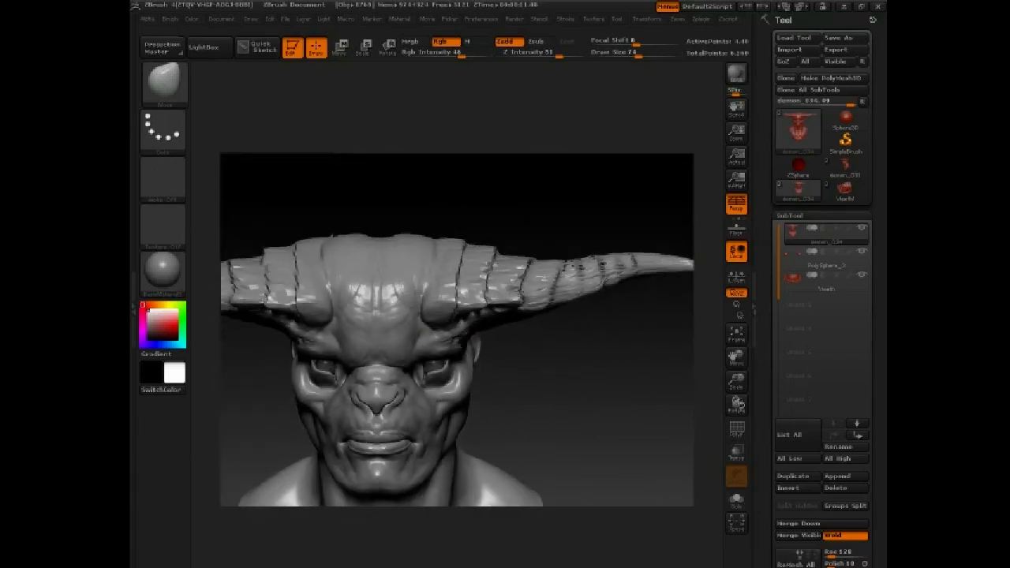
# Save the sculpt as a new ZTool file named demon_035.
pyautogui.keyDown('alt'); pyautogui.moveTo(556, 414); pyautogui.dragTo(607, 310); pyautogui.keyUp('alt')
pyautogui.click(830, 39)
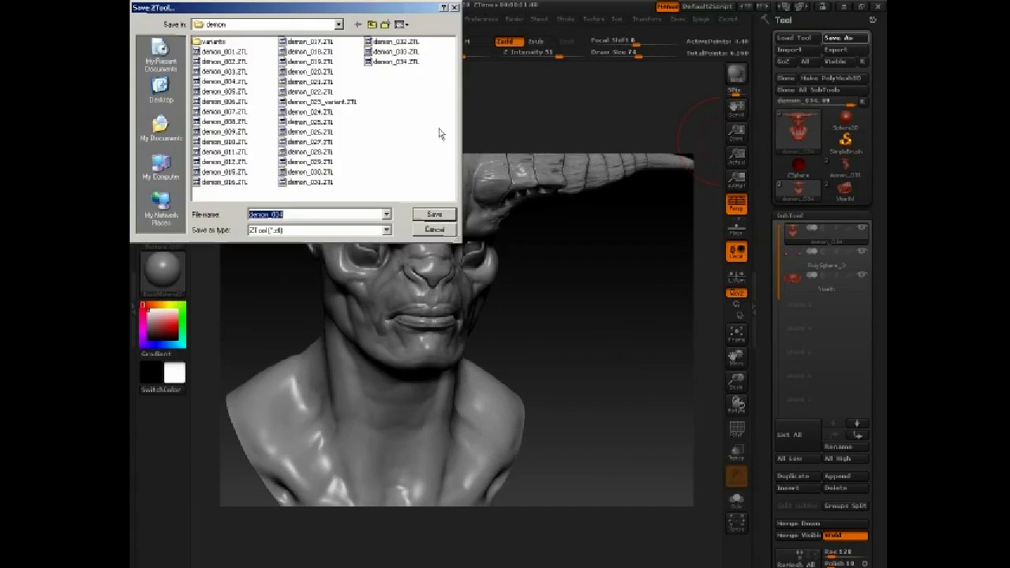
pyautogui.press('Return')
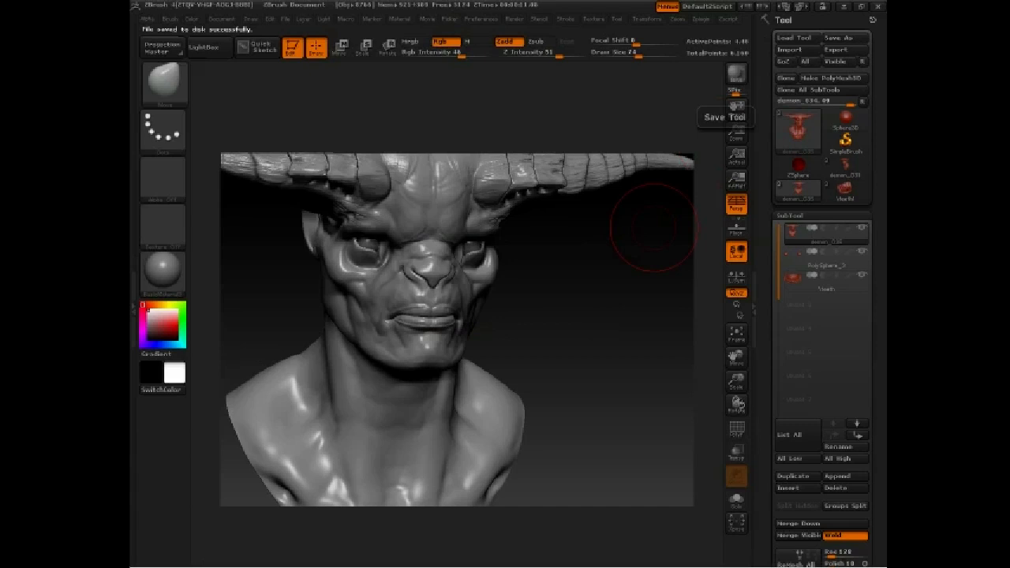
pyautogui.moveTo(604, 438); pyautogui.dragTo(609, 438)
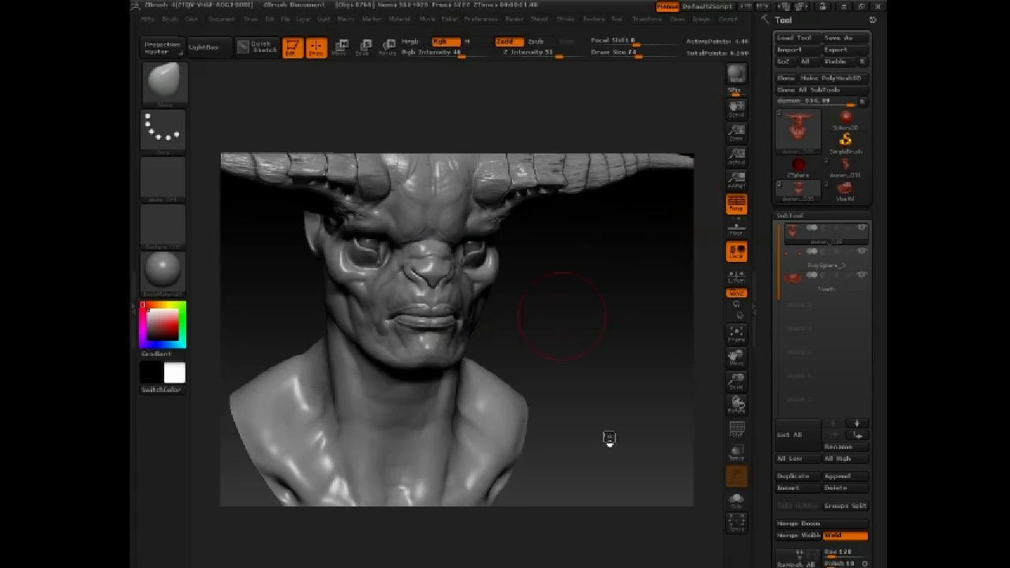
pyautogui.moveTo(605, 384); pyautogui.dragTo(315, 326)
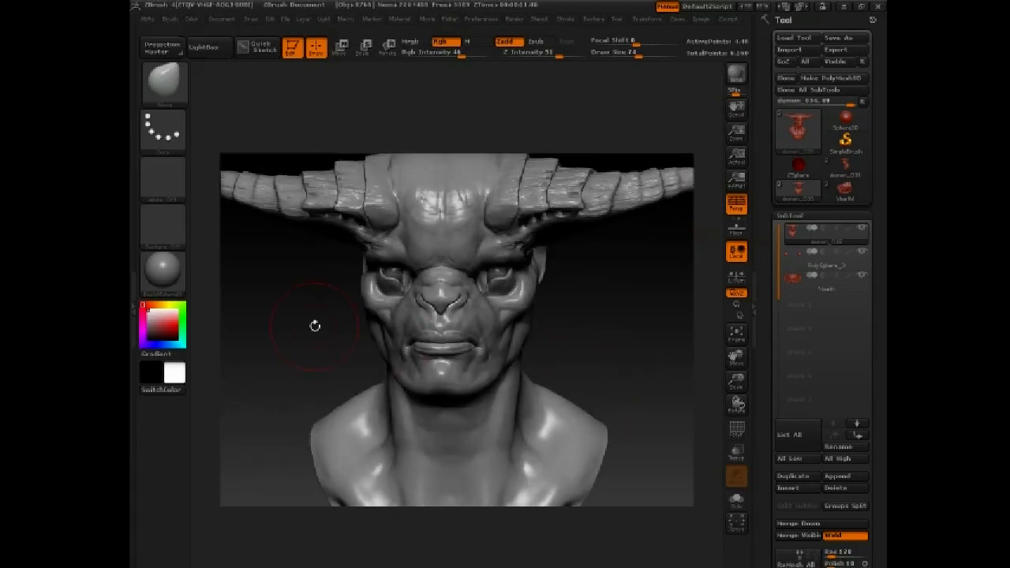
# Set up the Standard brush with the streaked Alpha 58 and a larger draw size for texturing the horn bases.
pyautogui.moveTo(247, 375); pyautogui.dragTo(269, 342)
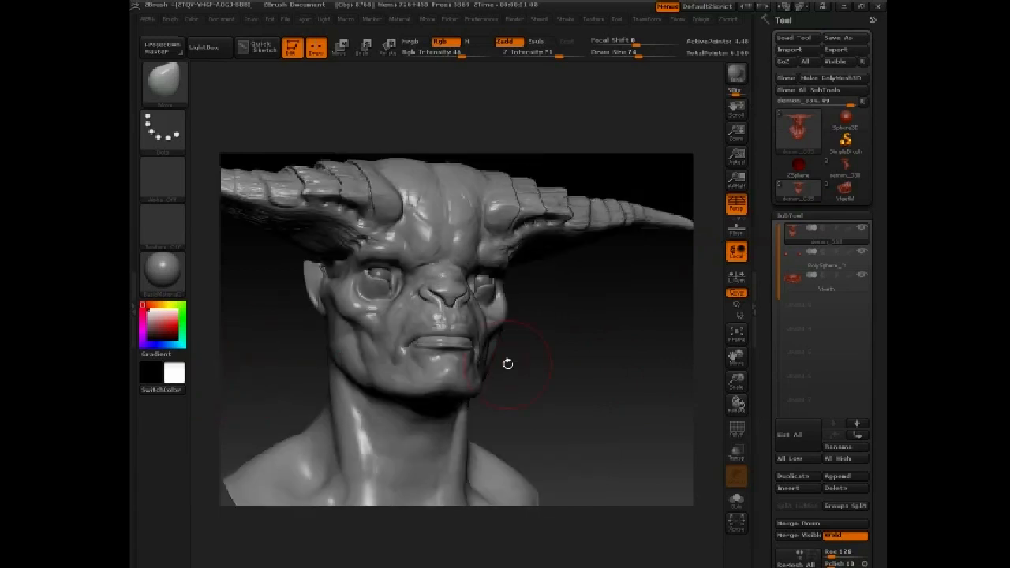
pyautogui.moveTo(631, 371); pyautogui.dragTo(620, 306)
pyautogui.moveTo(619, 306)
pyautogui.keyDown('alt'); pyautogui.mouseDown()
pyautogui.moveTo(637, 350)
pyautogui.moveTo(630, 456)
pyautogui.mouseUp(); pyautogui.keyUp('alt')
pyautogui.press('shift')
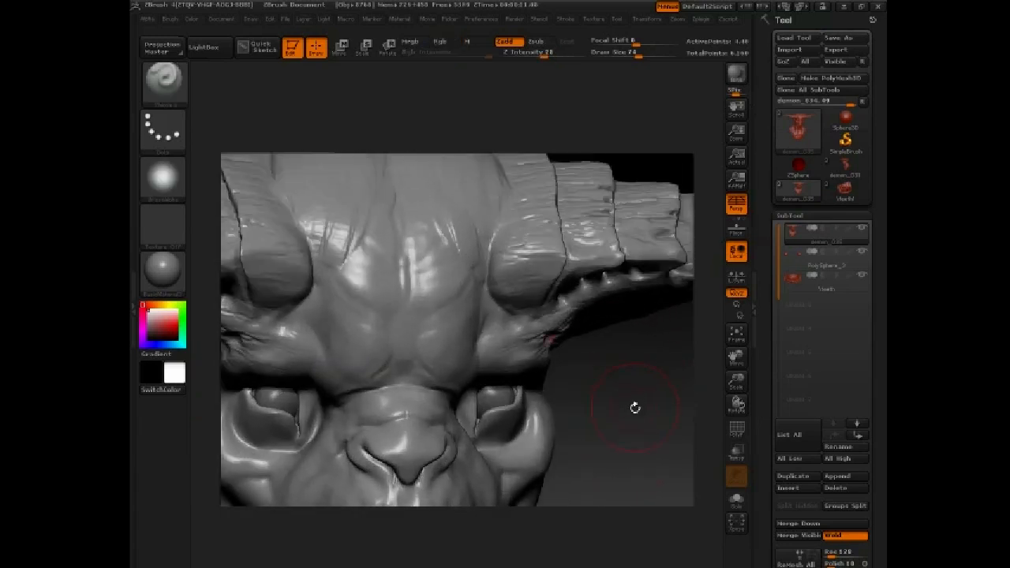
pyautogui.click(163, 177)
pyautogui.click(368, 352)
pyautogui.press('space')
pyautogui.moveTo(472, 289); pyautogui.dragTo(488, 289)
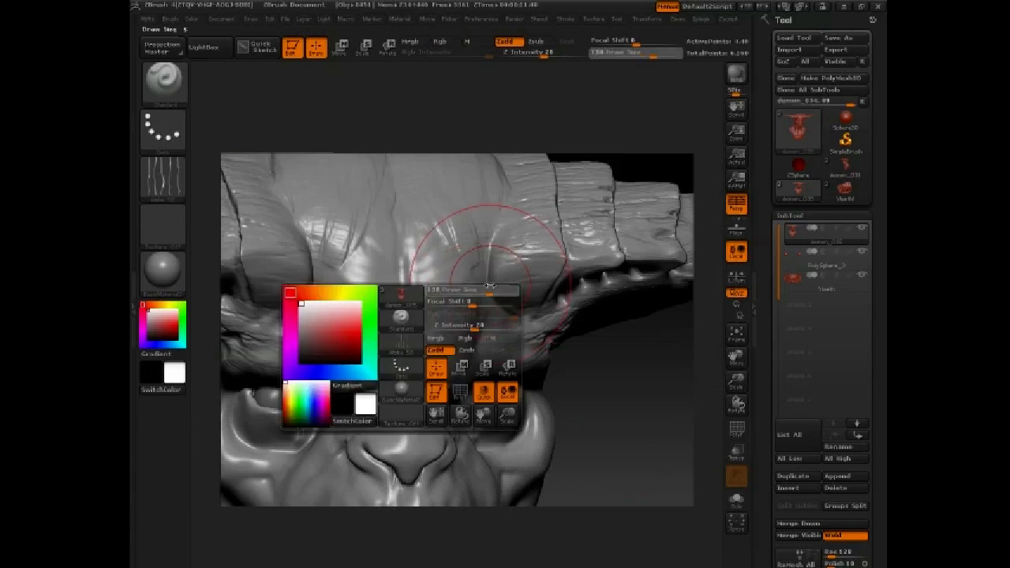
# Mask the forehead between the horns and, with a smaller mask brush, the brow areas just below the horn bases.
pyautogui.keyDown('ctrl'); pyautogui.moveTo(430, 233); pyautogui.dragTo(473, 277); pyautogui.keyUp('ctrl')
pyautogui.moveTo(474, 237)
pyautogui.keyDown('ctrl'); pyautogui.mouseDown()
pyautogui.moveTo(442, 308)
pyautogui.moveTo(446, 343)
pyautogui.mouseUp(); pyautogui.keyUp('ctrl')
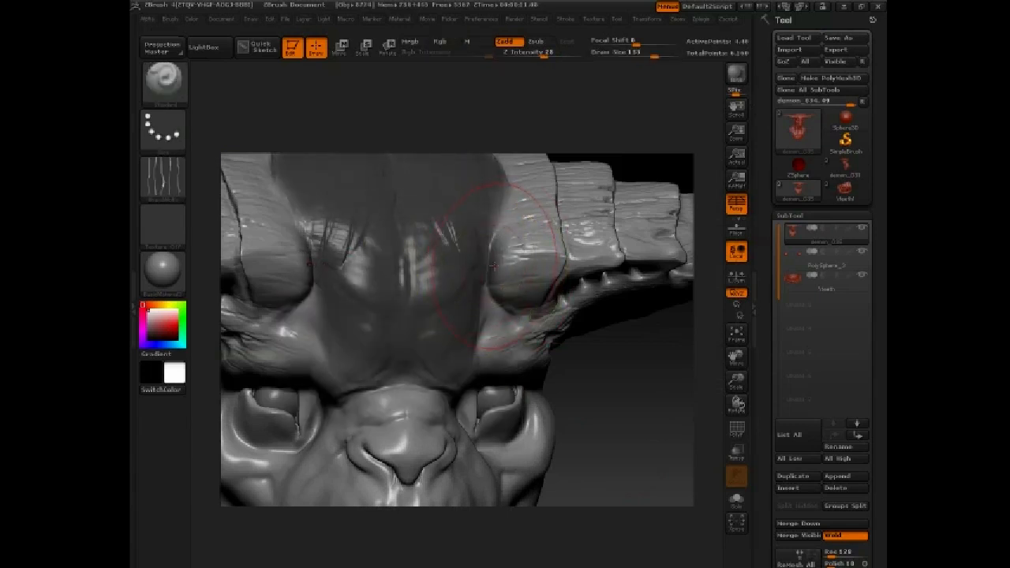
pyautogui.press('ctrl')
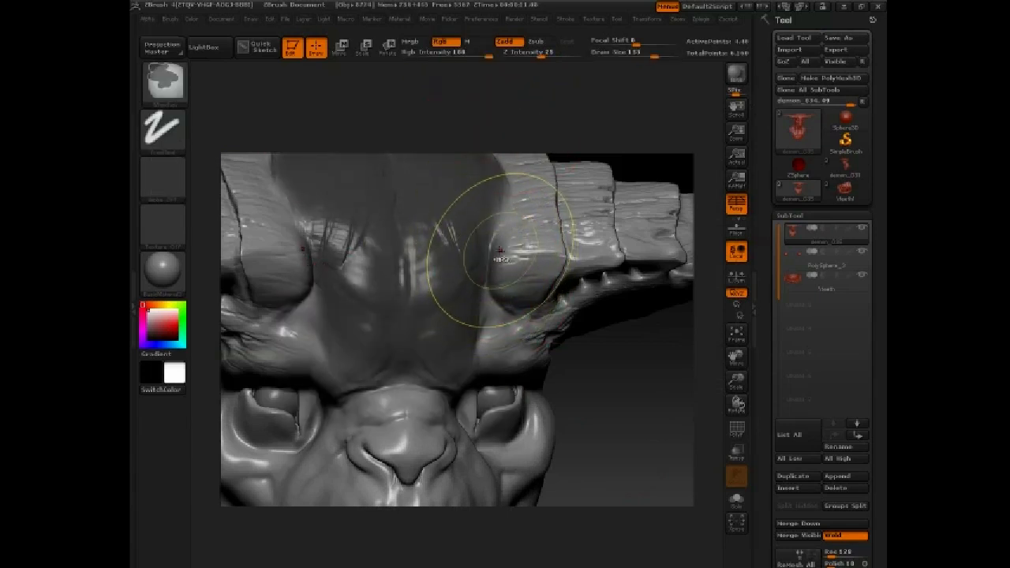
pyautogui.keyDown('ctrl'); pyautogui.moveTo(501, 254); pyautogui.dragTo(513, 263, button='right'); pyautogui.keyUp('ctrl')
pyautogui.keyDown('ctrl'); pyautogui.click(517, 265); pyautogui.keyUp('ctrl')
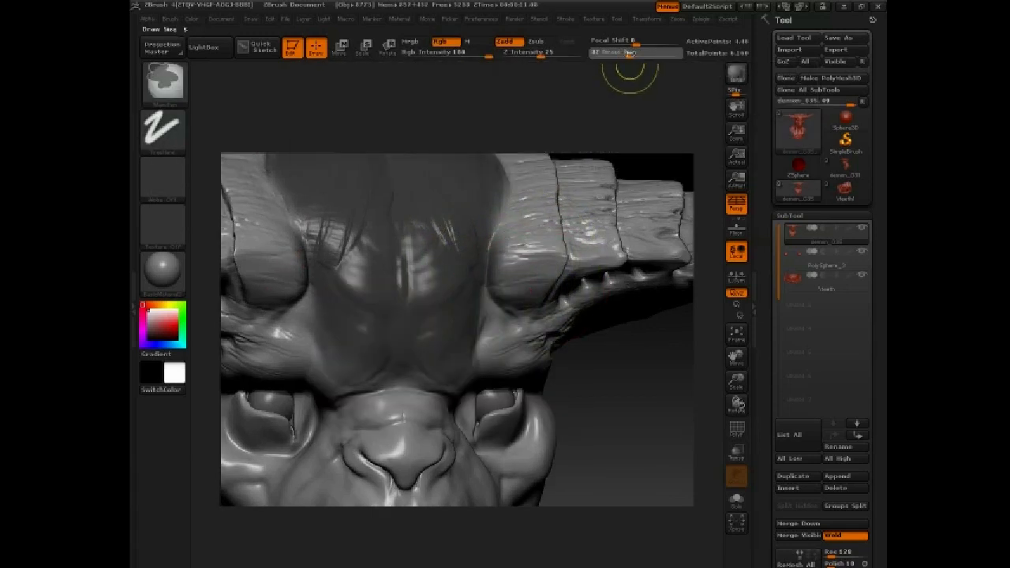
pyautogui.moveTo(483, 341)
pyautogui.keyDown('ctrl'); pyautogui.mouseDown()
pyautogui.moveTo(469, 314)
pyautogui.moveTo(506, 292)
pyautogui.mouseUp(); pyautogui.keyUp('ctrl')
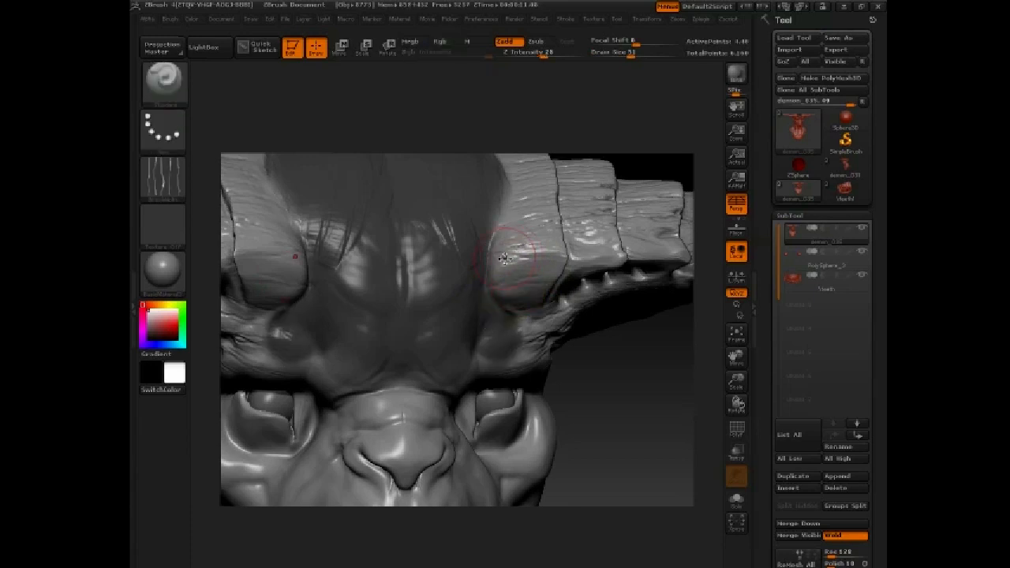
# Texture the innermost horn plates with cracked streaks at Z intensity 13, then clear the mask.
pyautogui.press('space')
pyautogui.moveTo(517, 310); pyautogui.dragTo(508, 309)
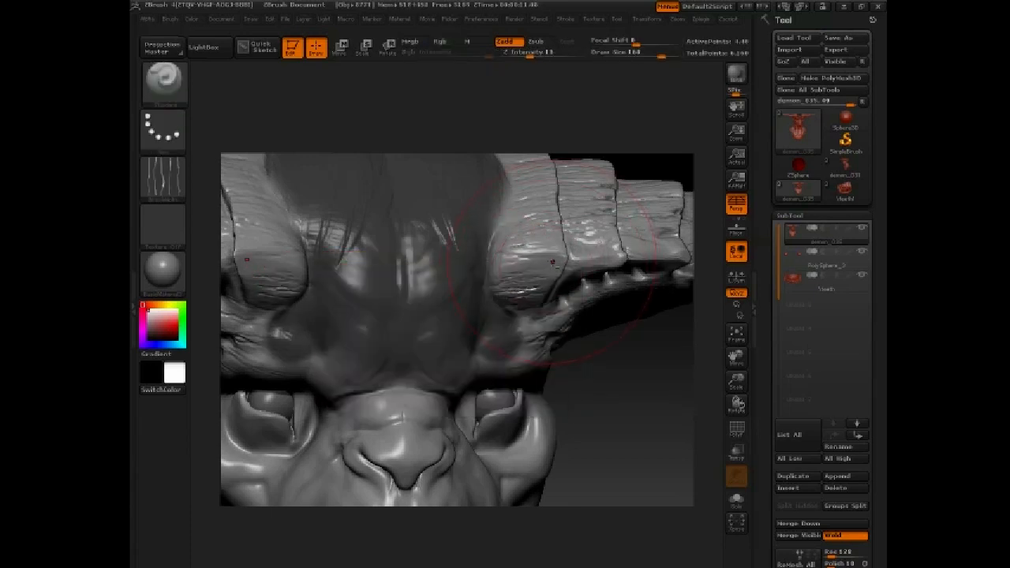
pyautogui.press('space')
pyautogui.moveTo(535, 266)
pyautogui.mouseDown()
pyautogui.moveTo(520, 266)
pyautogui.moveTo(525, 248)
pyautogui.moveTo(525, 267)
pyautogui.mouseUp()
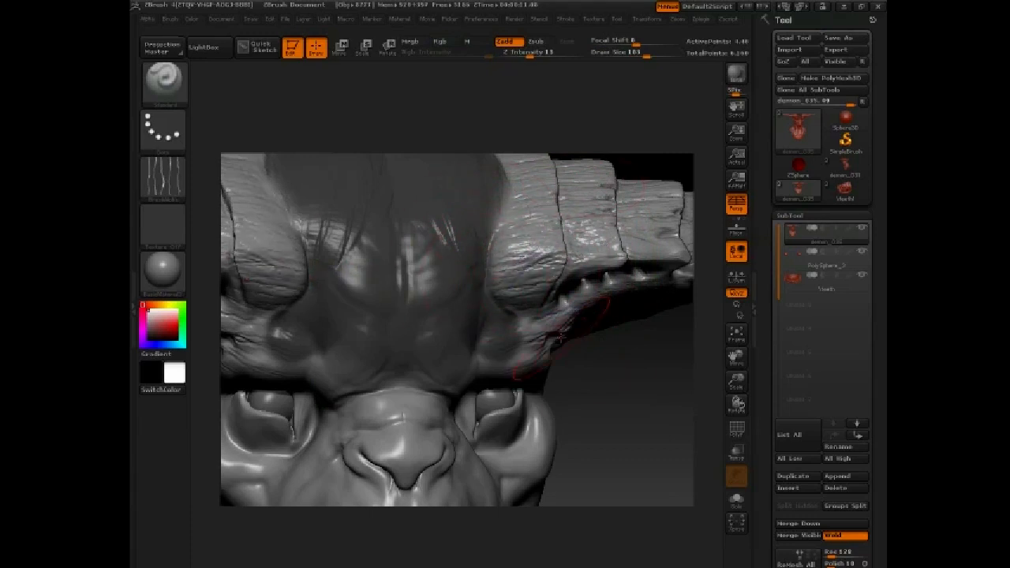
pyautogui.keyDown('ctrl'); pyautogui.moveTo(600, 361); pyautogui.dragTo(608, 371); pyautogui.keyUp('ctrl')
# Brush fine horizontal skin wrinkles across the front of the neck below the jaw, enlarging the brush for the lower part.
pyautogui.moveTo(583, 348)
pyautogui.mouseDown()
pyautogui.moveTo(586, 323)
pyautogui.moveTo(613, 321)
pyautogui.moveTo(626, 219)
pyautogui.moveTo(422, 353)
pyautogui.mouseUp()
pyautogui.press('[')
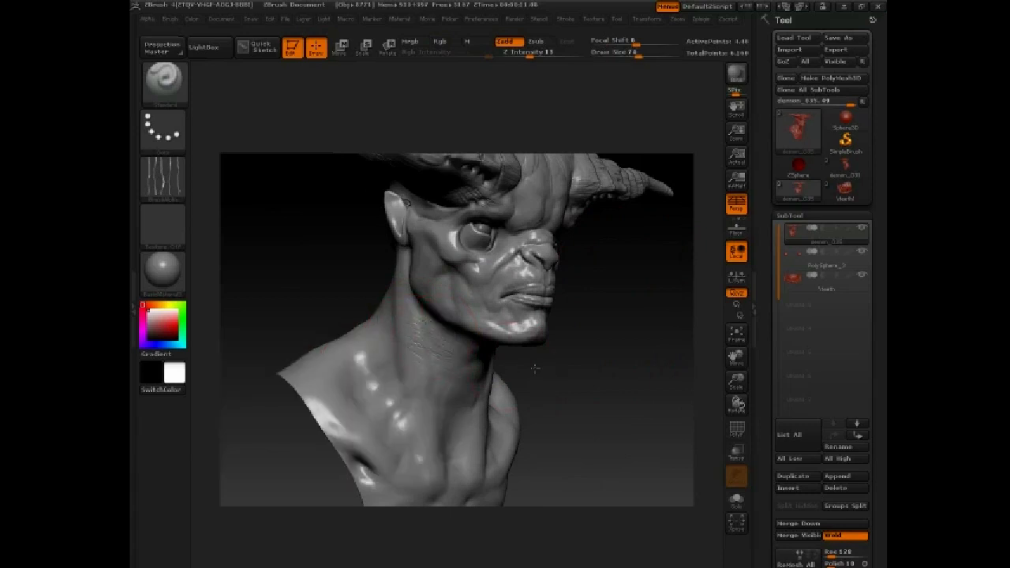
pyautogui.moveTo(535, 369); pyautogui.dragTo(524, 361)
pyautogui.moveTo(600, 371)
pyautogui.mouseDown()
pyautogui.moveTo(550, 343)
pyautogui.moveTo(498, 371)
pyautogui.mouseUp()
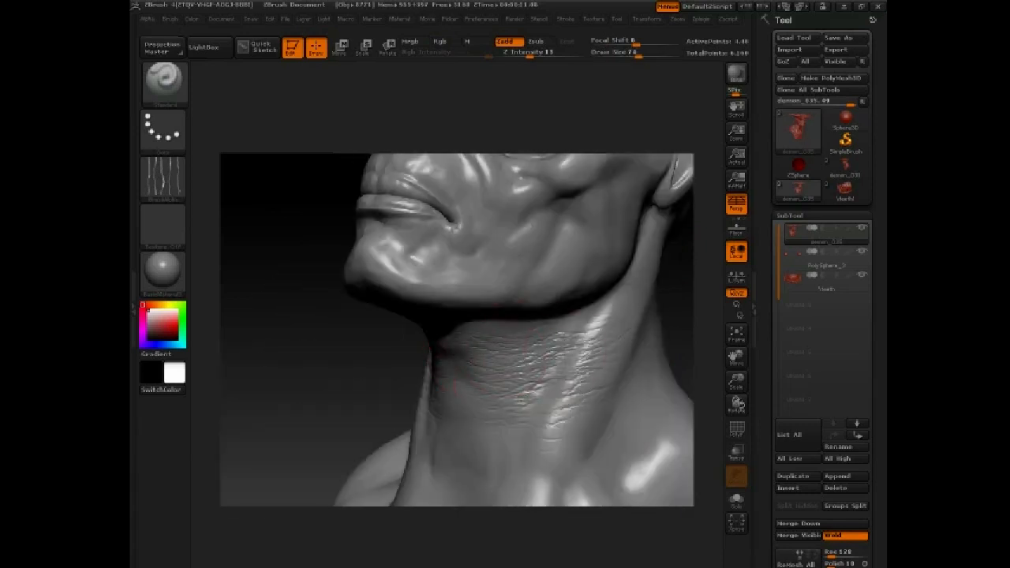
pyautogui.moveTo(557, 336); pyautogui.dragTo(602, 322)
pyautogui.press('space')
pyautogui.moveTo(460, 427); pyautogui.dragTo(473, 427)
pyautogui.moveTo(446, 427); pyautogui.dragTo(489, 432)
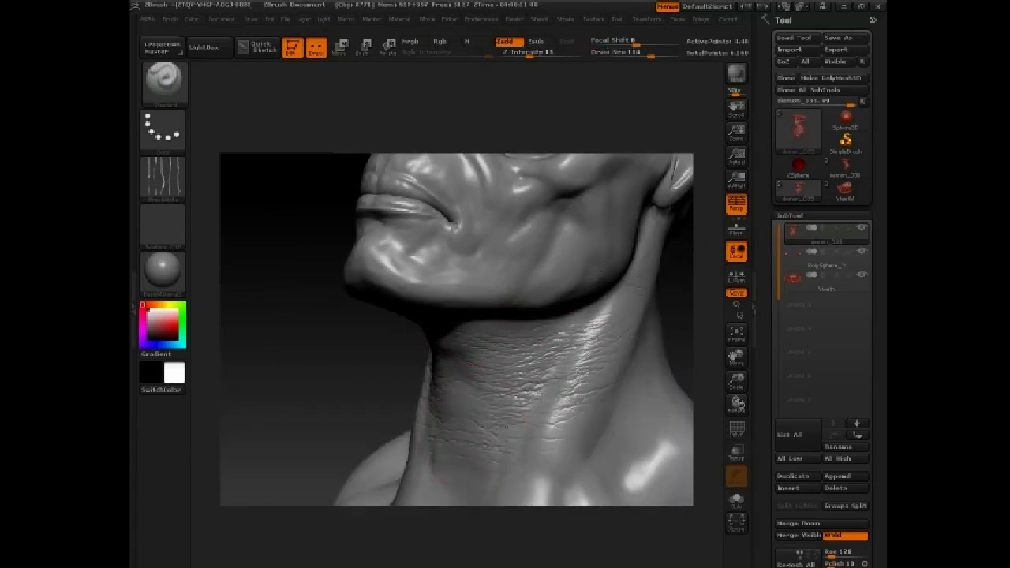
# Extend the wrinkle texture around the side of the neck up to the ear with a smaller brush.
pyautogui.moveTo(680, 294); pyautogui.dragTo(608, 304)
pyautogui.moveTo(482, 309)
pyautogui.mouseDown()
pyautogui.moveTo(530, 367)
pyautogui.moveTo(517, 328)
pyautogui.mouseUp()
pyautogui.moveTo(670, 316); pyautogui.dragTo(615, 331)
pyautogui.press('space')
pyautogui.press('space')
pyautogui.moveTo(508, 259); pyautogui.dragTo(498, 260)
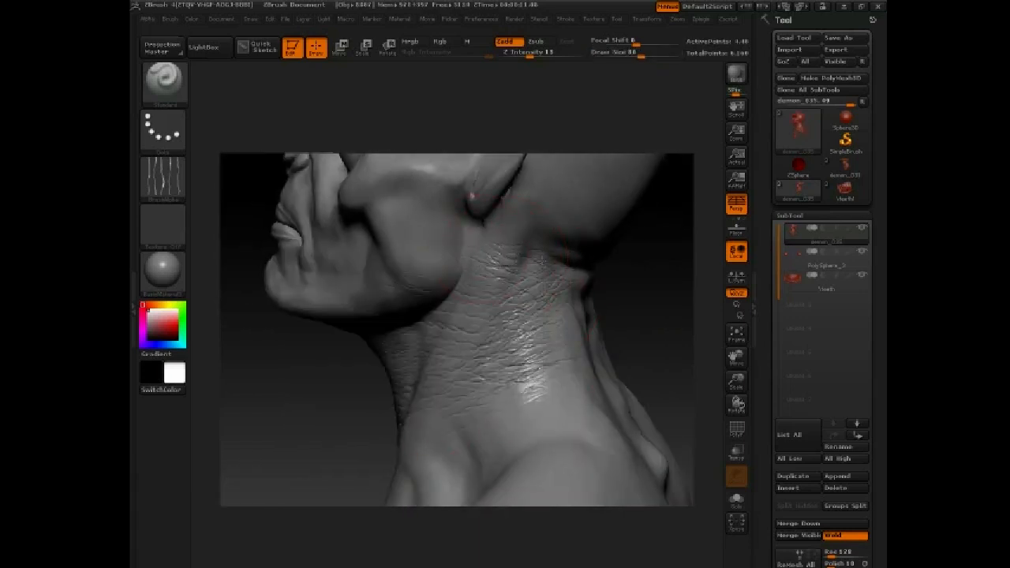
# Spread the skin texture over the neck base, collarbones and front of the shoulder, enlarging the draw size to 133.
pyautogui.moveTo(647, 385); pyautogui.dragTo(655, 265)
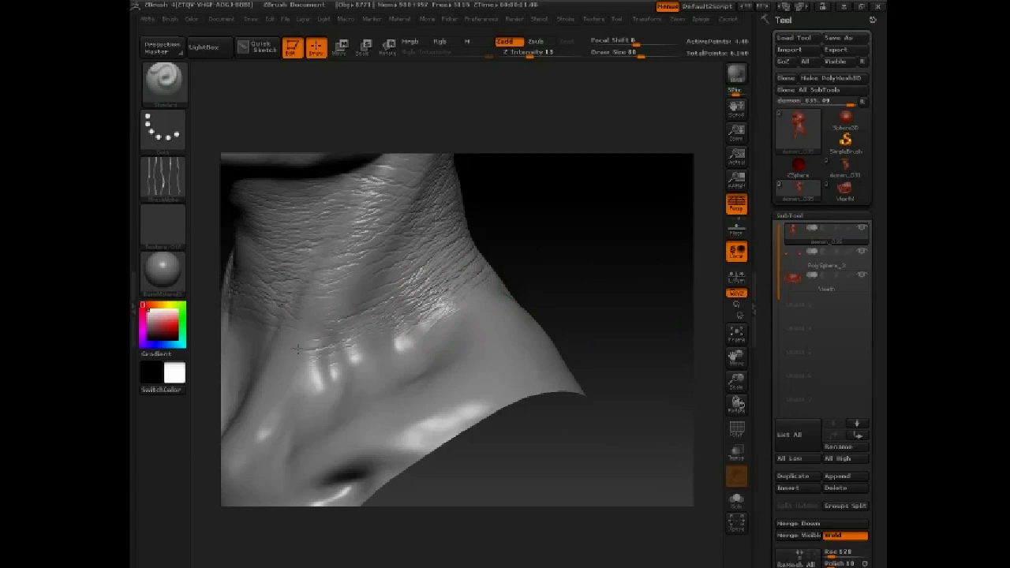
pyautogui.moveTo(451, 315)
pyautogui.mouseDown()
pyautogui.moveTo(417, 417)
pyautogui.moveTo(385, 391)
pyautogui.mouseUp()
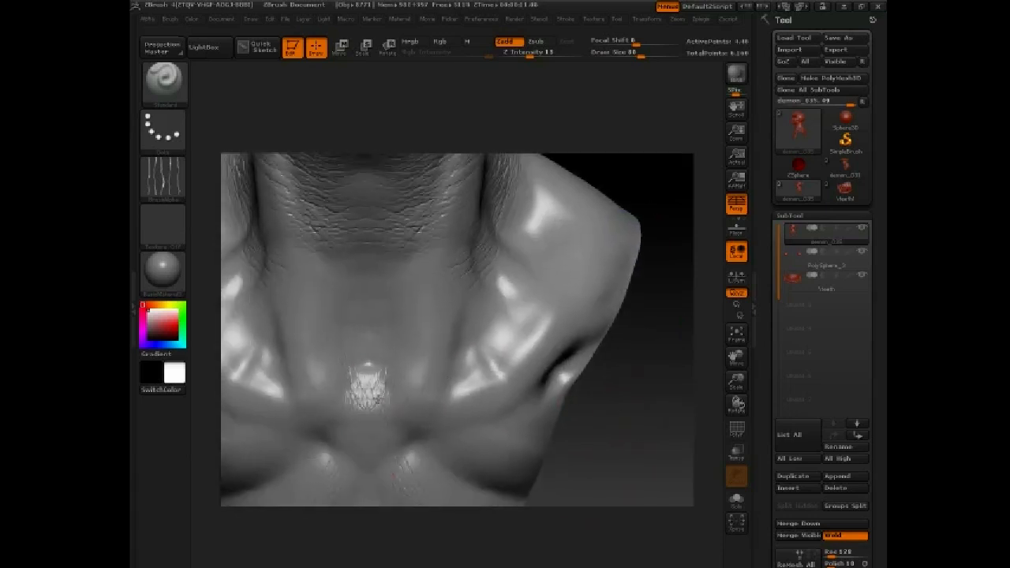
pyautogui.moveTo(406, 437)
pyautogui.mouseDown()
pyautogui.moveTo(479, 379)
pyautogui.moveTo(506, 327)
pyautogui.moveTo(538, 212)
pyautogui.mouseUp()
pyautogui.press('space')
pyautogui.moveTo(542, 213); pyautogui.dragTo(554, 213)
pyautogui.moveTo(561, 296); pyautogui.dragTo(570, 217)
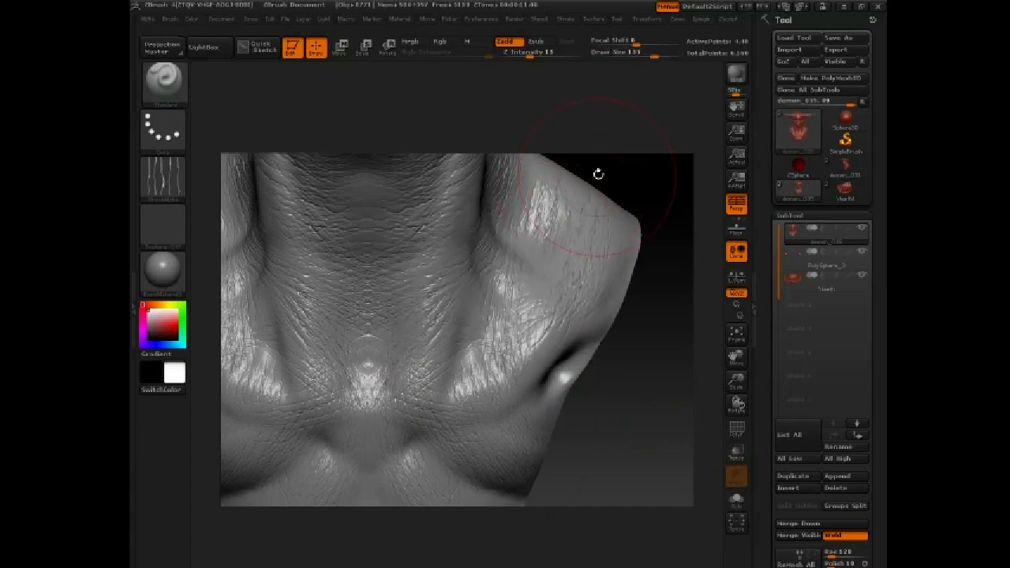
# Soften the shoulder and collarbone texture with the Smooth brush at Z intensity 26.
pyautogui.keyDown('alt'); pyautogui.moveTo(597, 174); pyautogui.dragTo(624, 71); pyautogui.keyUp('alt')
pyautogui.keyDown('alt'); pyautogui.moveTo(508, 468); pyautogui.dragTo(664, 510); pyautogui.keyUp('alt')
pyautogui.keyDown('alt'); pyautogui.moveTo(415, 545); pyautogui.dragTo(416, 550); pyautogui.keyUp('alt')
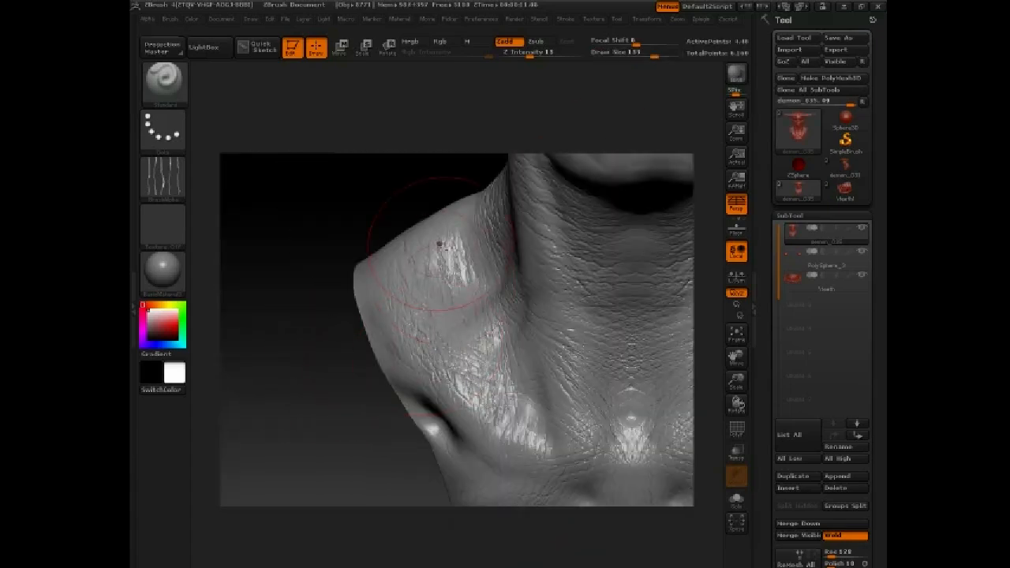
pyautogui.press('space')
pyautogui.moveTo(451, 388); pyautogui.dragTo(439, 388)
pyautogui.keyDown('shift'); pyautogui.moveTo(442, 282); pyautogui.dragTo(456, 331); pyautogui.keyUp('shift')
pyautogui.press('space')
pyautogui.moveTo(478, 415); pyautogui.dragTo(491, 416)
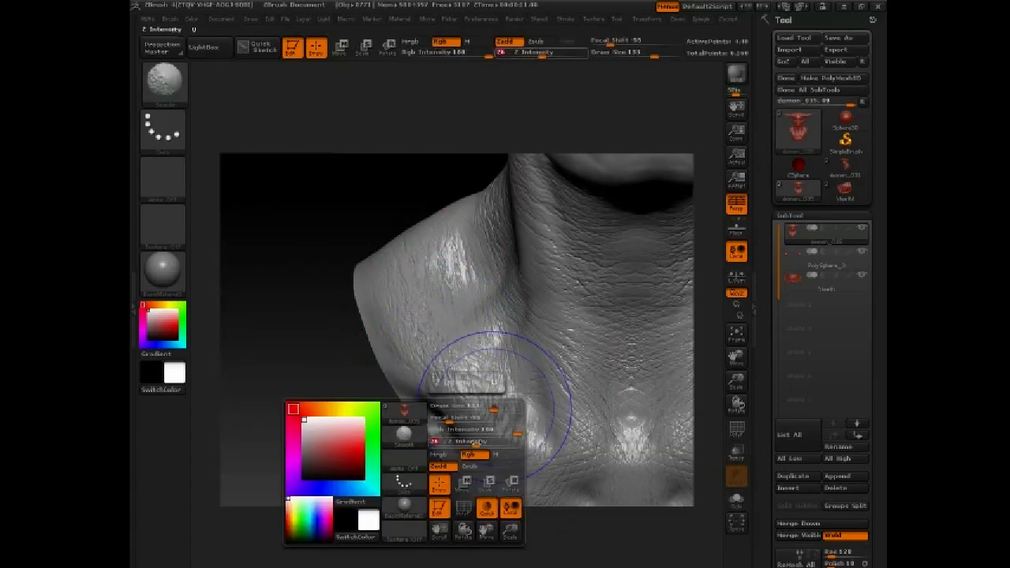
pyautogui.press('space')
# Set the Standard brush's focal shift to -55 and smooth the skin texture on the upper chest.
pyautogui.moveTo(365, 423)
pyautogui.mouseDown()
pyautogui.moveTo(317, 423)
pyautogui.moveTo(272, 341)
pyautogui.mouseUp()
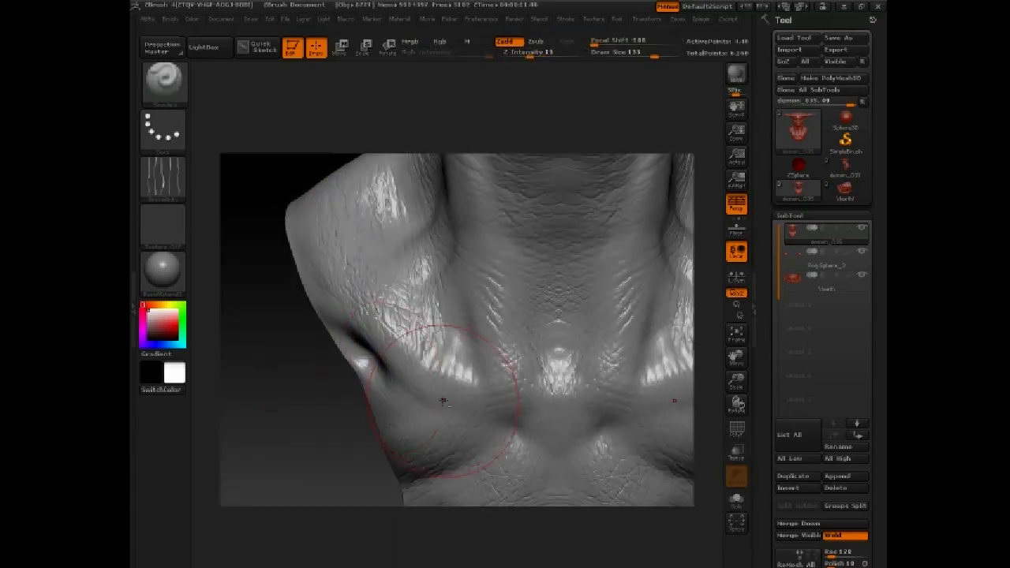
pyautogui.press('space')
pyautogui.moveTo(424, 417); pyautogui.dragTo(440, 417)
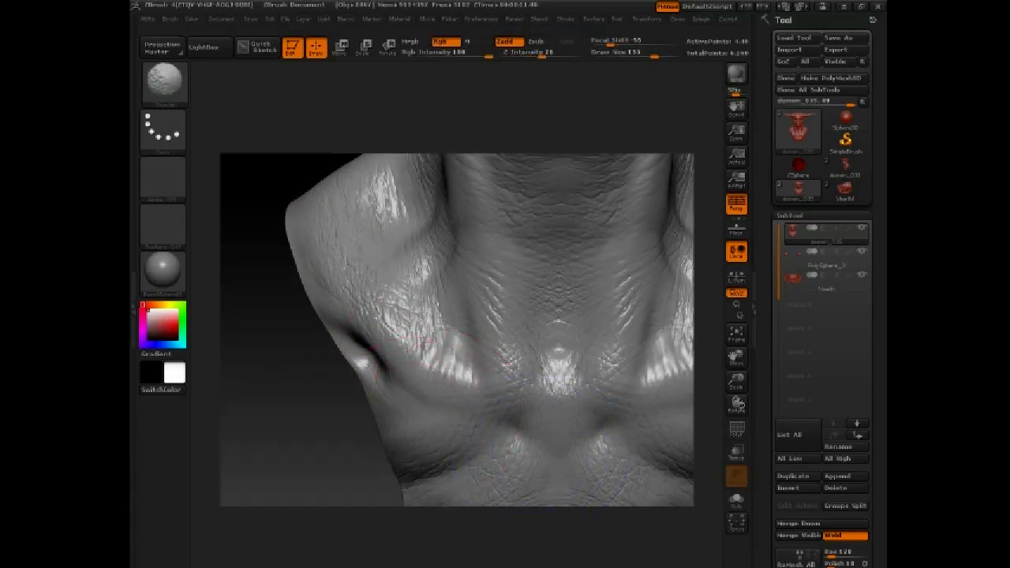
pyautogui.keyDown('shift'); pyautogui.moveTo(496, 349); pyautogui.dragTo(417, 331); pyautogui.keyUp('shift')
pyautogui.moveTo(310, 395)
pyautogui.keyDown('alt'); pyautogui.mouseDown()
pyautogui.moveTo(306, 325)
pyautogui.moveTo(295, 329)
pyautogui.moveTo(303, 394)
pyautogui.mouseUp(); pyautogui.keyUp('alt')
# Texture the slope between the neck and shoulder with streaky wrinkles at Z intensity 13.
pyautogui.keyDown('alt'); pyautogui.moveTo(665, 135); pyautogui.dragTo(575, 273); pyautogui.keyUp('alt')
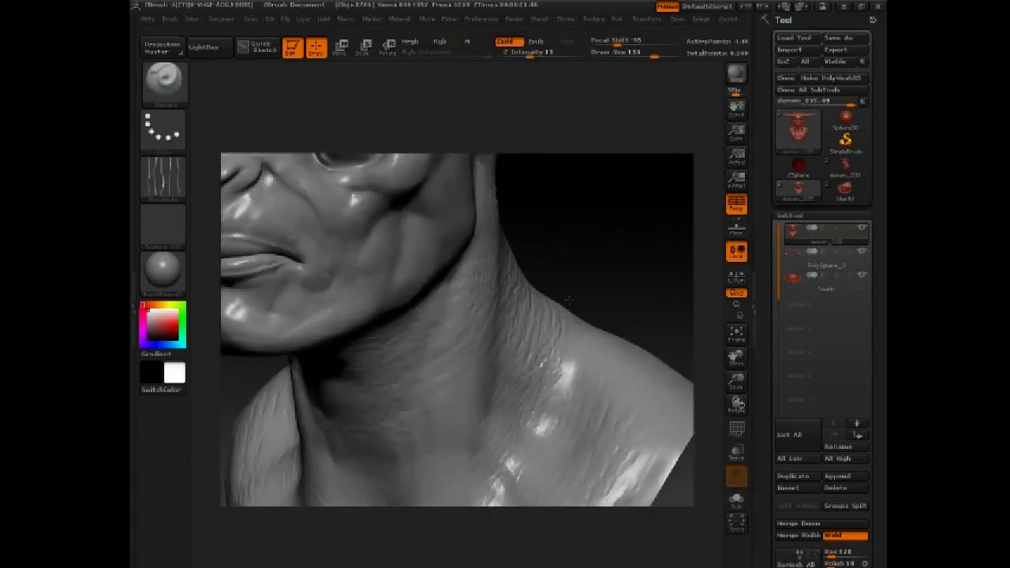
pyautogui.moveTo(548, 322)
pyautogui.mouseDown()
pyautogui.moveTo(606, 342)
pyautogui.moveTo(565, 399)
pyautogui.moveTo(586, 433)
pyautogui.mouseUp()
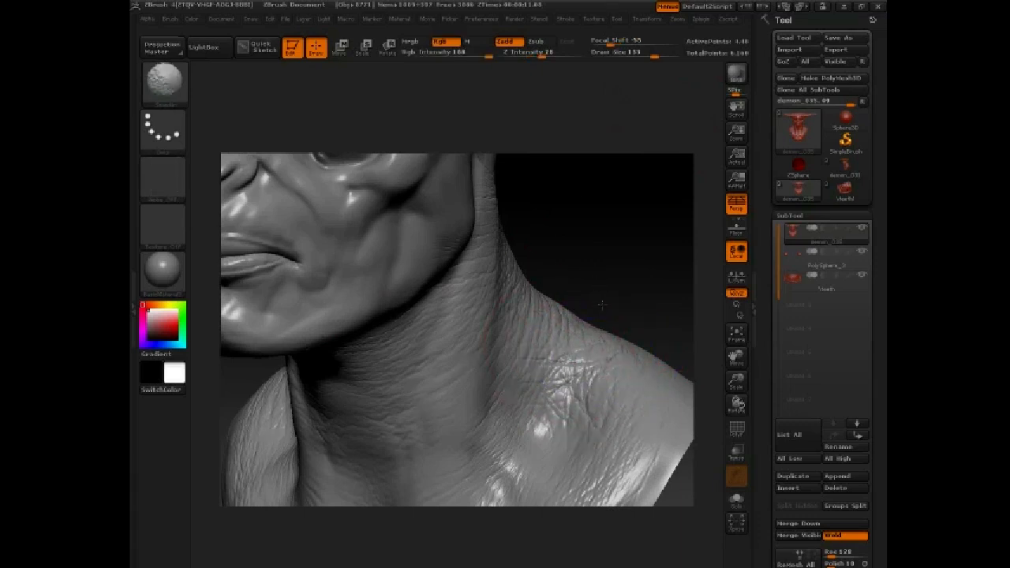
pyautogui.press('Tab')
pyautogui.keyDown('alt'); pyautogui.moveTo(609, 219); pyautogui.dragTo(608, 245); pyautogui.keyUp('alt')
pyautogui.press('Tab')
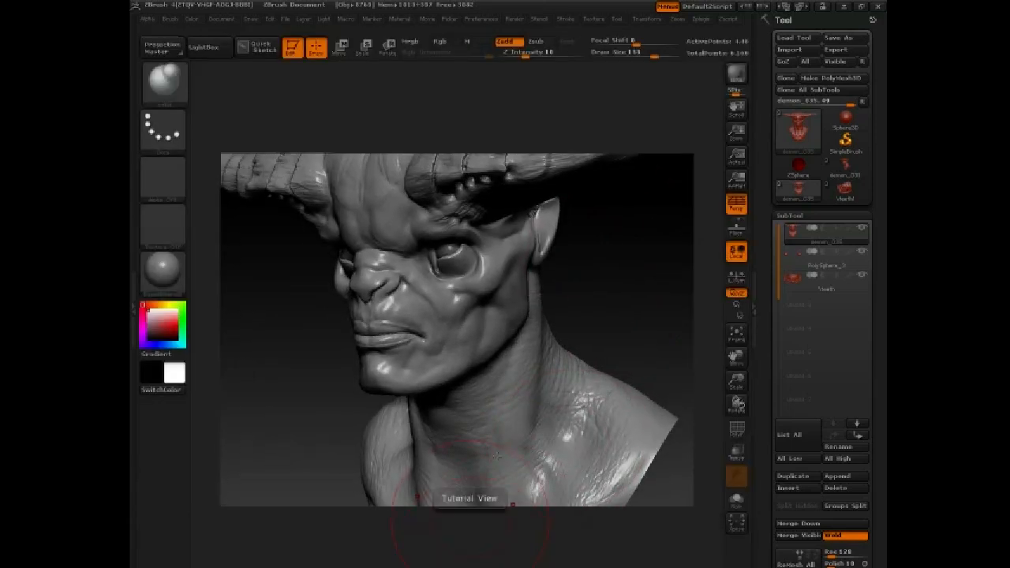
# Save the sculpt as a new ZTool file named demon_036.
pyautogui.keyDown('alt'); pyautogui.moveTo(497, 455); pyautogui.dragTo(528, 447); pyautogui.keyUp('alt')
pyautogui.moveTo(598, 286); pyautogui.dragTo(608, 302)
pyautogui.click(830, 38)
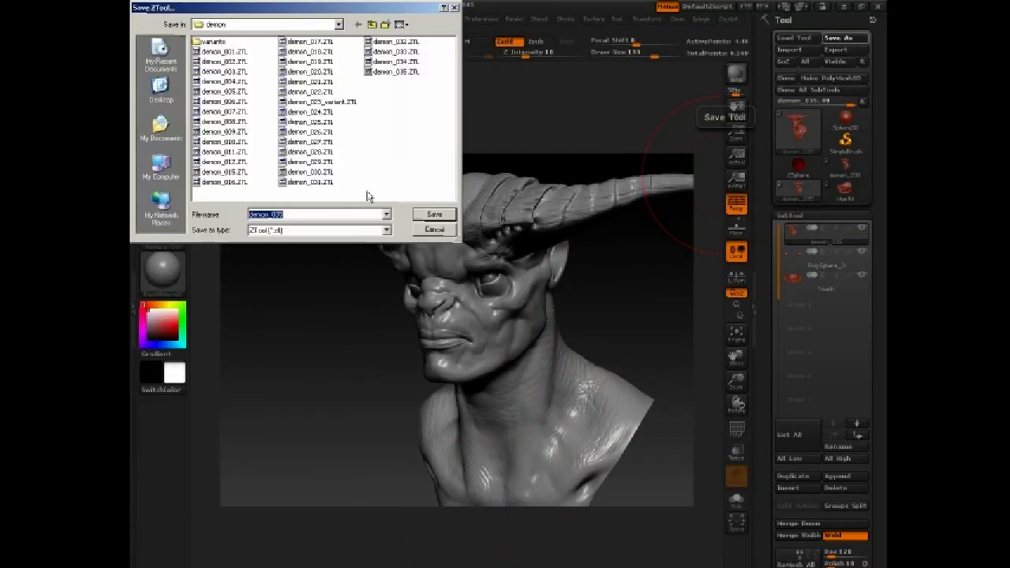
pyautogui.moveTo(279, 214); pyautogui.dragTo(305, 218)
pyautogui.write('6')
pyautogui.press('Return')
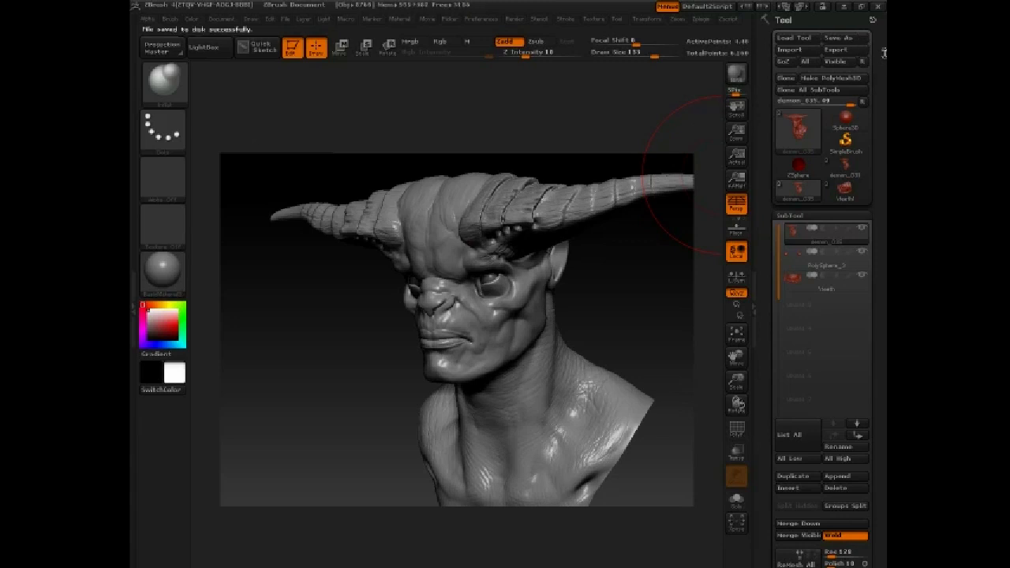
# Return to the Standard brush with the streaked alpha at a smaller draw size and add fine wrinkles to the jaw and cheekbone.
pyautogui.keyDown('alt'); pyautogui.moveTo(593, 289); pyautogui.dragTo(419, 332); pyautogui.keyUp('alt')
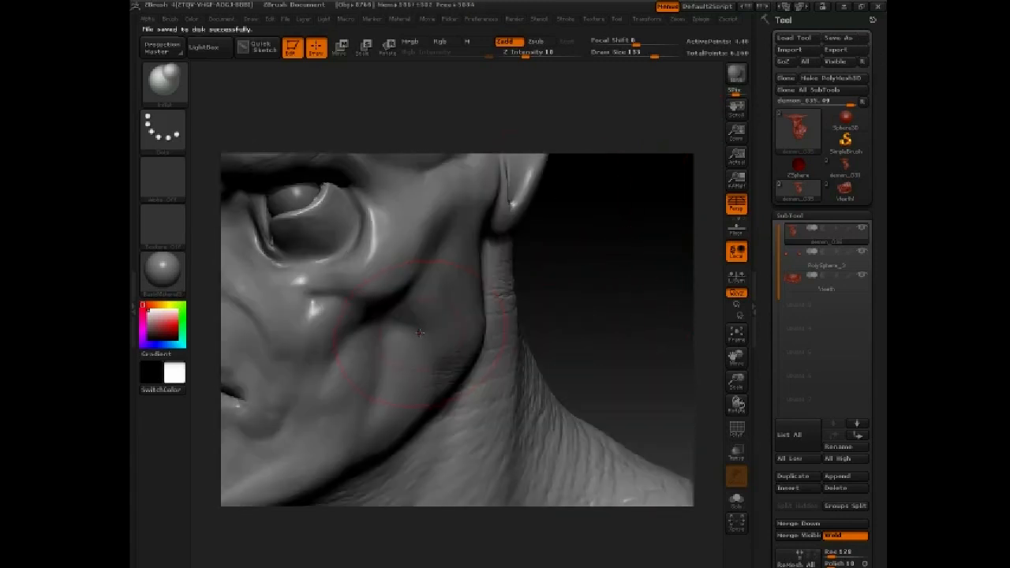
pyautogui.press('space')
pyautogui.click(413, 334)
pyautogui.moveTo(317, 313); pyautogui.dragTo(298, 376)
pyautogui.hotkey('ctrl', '1')
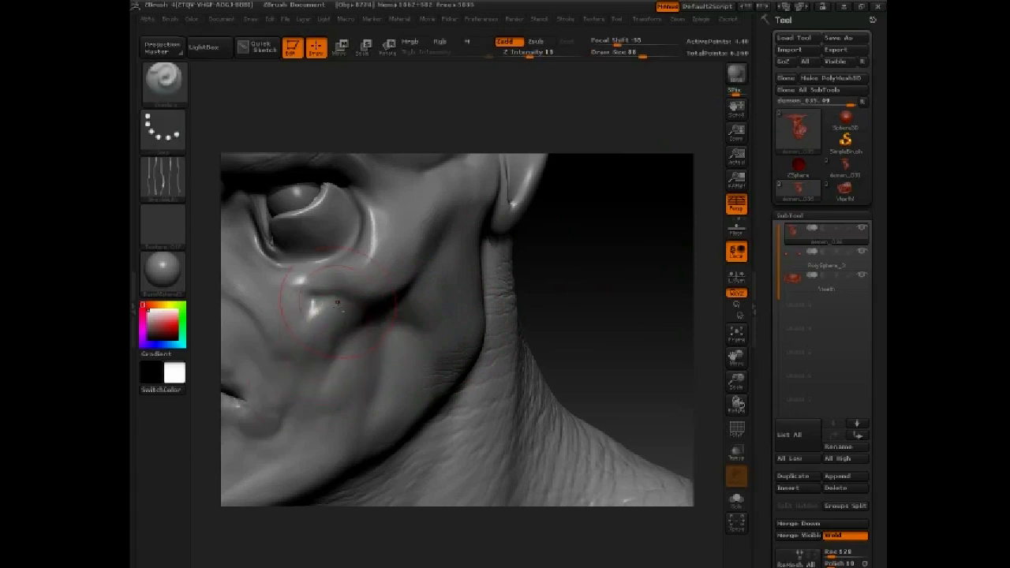
pyautogui.moveTo(337, 302); pyautogui.dragTo(316, 319)
# Lower the brush's Z intensity and add subtle skin streaks over the cheek, around the eye and above the upper lip.
pyautogui.press('space')
pyautogui.click(338, 372)
pyautogui.press('space')
pyautogui.press('space')
pyautogui.click(371, 359)
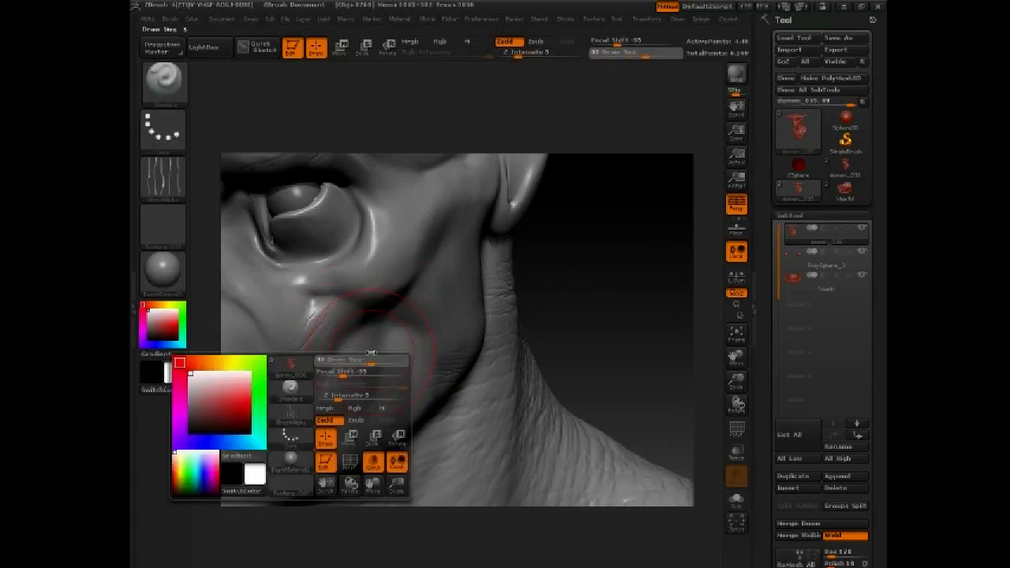
pyautogui.moveTo(208, 402); pyautogui.dragTo(356, 377)
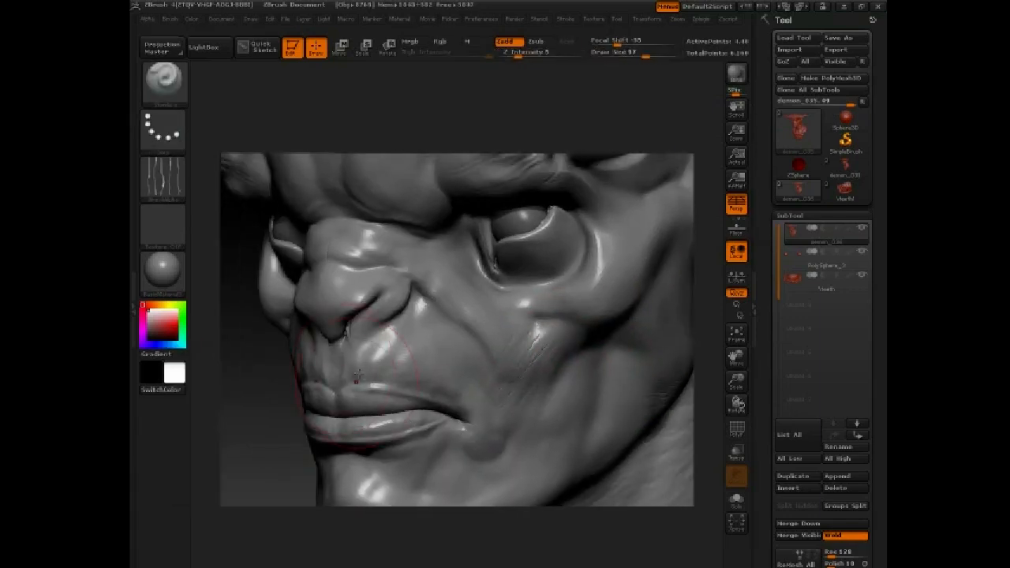
pyautogui.moveTo(391, 342); pyautogui.dragTo(444, 342)
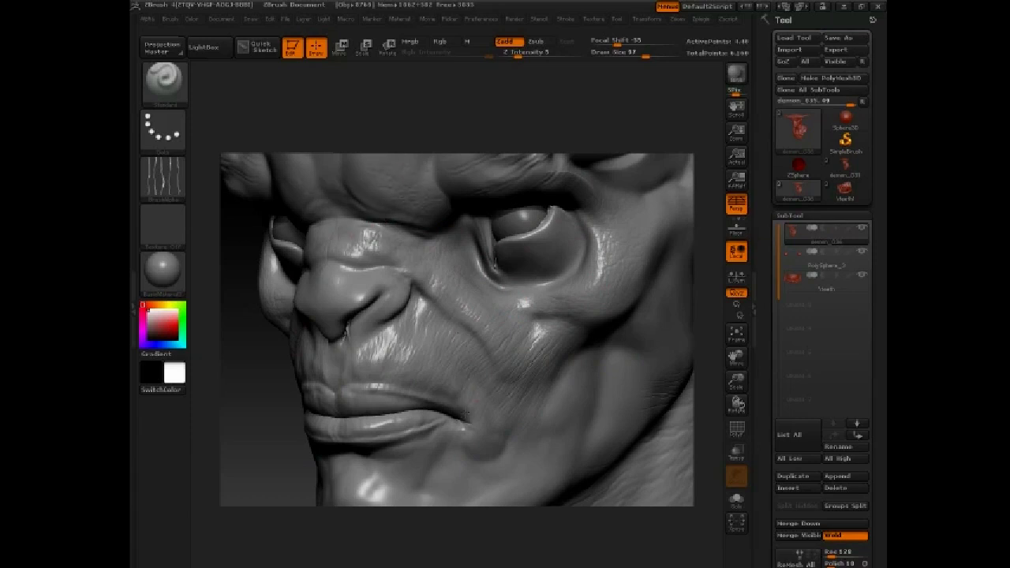
# Continue the subtle skin texture over the mouth corner, chin, nose bridge, forehead, brow ridge and lower eyelid.
pyautogui.keyDown('alt'); pyautogui.moveTo(266, 440); pyautogui.dragTo(370, 294); pyautogui.keyUp('alt')
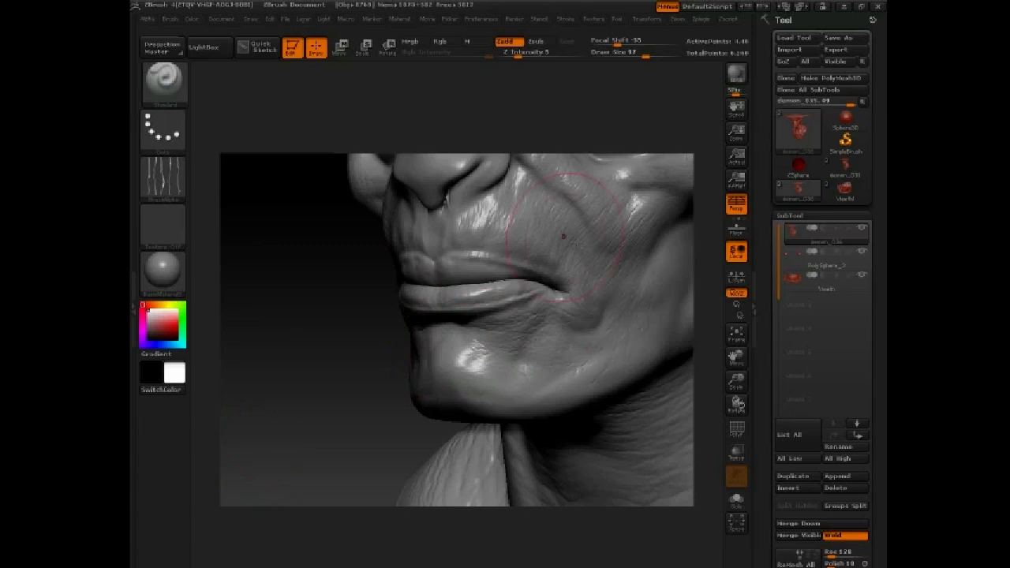
pyautogui.keyDown('alt'); pyautogui.moveTo(265, 165); pyautogui.dragTo(320, 395); pyautogui.keyUp('alt')
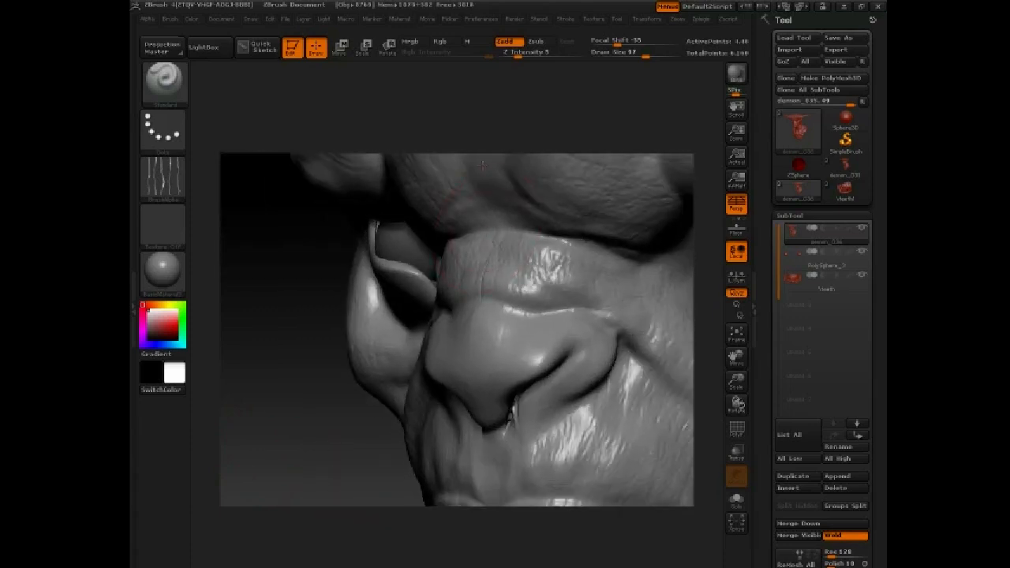
pyautogui.keyDown('alt'); pyautogui.moveTo(304, 213); pyautogui.dragTo(266, 428); pyautogui.keyUp('alt')
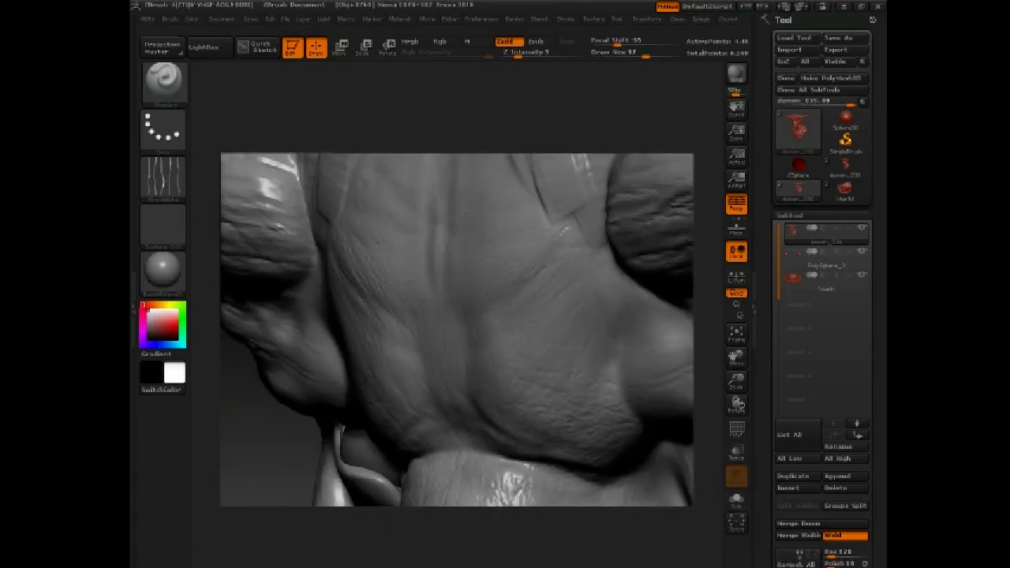
pyautogui.keyDown('alt'); pyautogui.moveTo(707, 354); pyautogui.dragTo(530, 306); pyautogui.keyUp('alt')
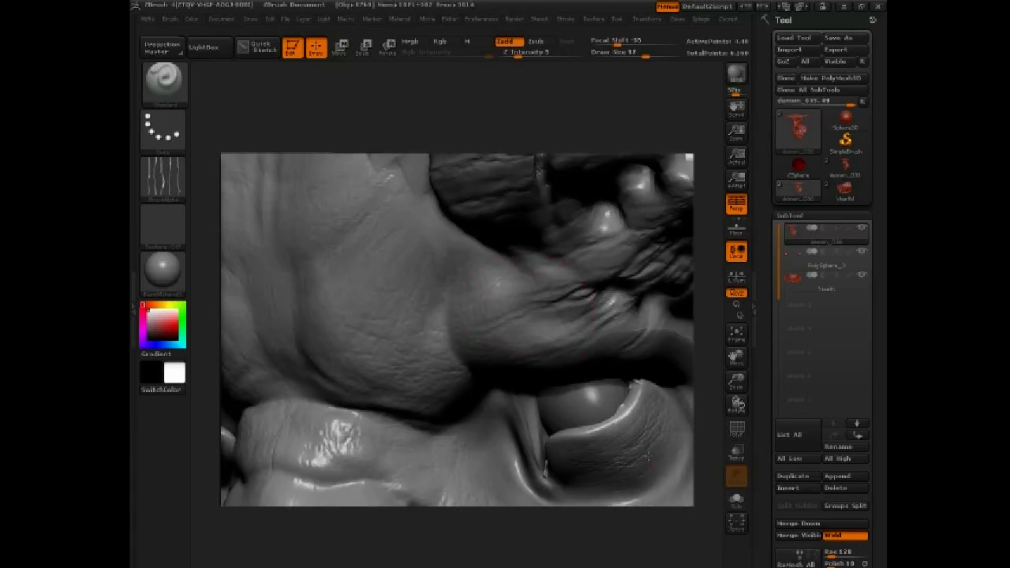
pyautogui.keyDown('alt'); pyautogui.moveTo(701, 464); pyautogui.dragTo(662, 319); pyautogui.keyUp('alt')
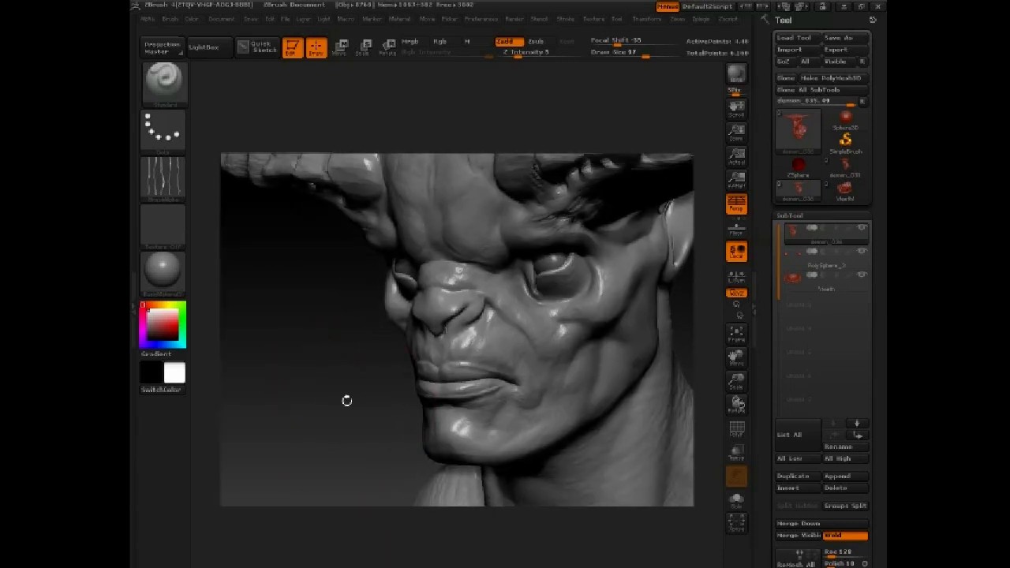
# Add broad skin texture along the jaw and neck at draw size 177 and switch to smoothing the neck.
pyautogui.moveTo(381, 354); pyautogui.dragTo(637, 267)
pyautogui.press('space')
pyautogui.moveTo(393, 415); pyautogui.dragTo(408, 415)
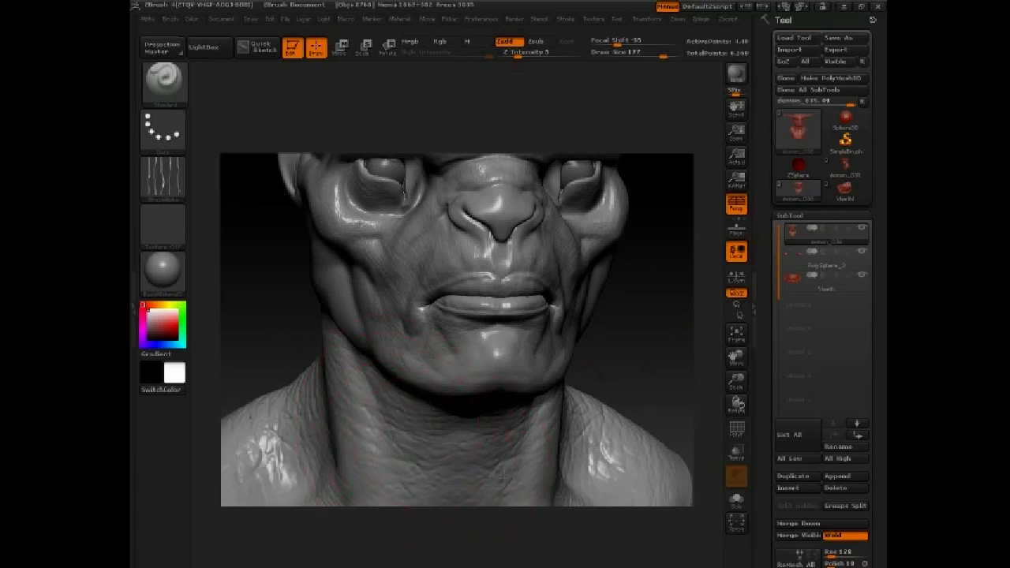
pyautogui.press('shift')
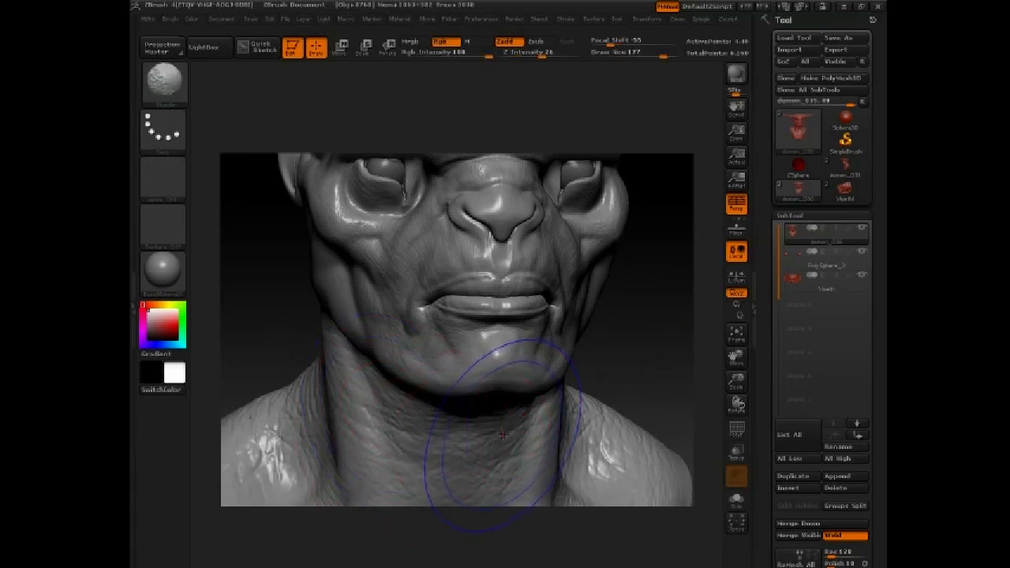